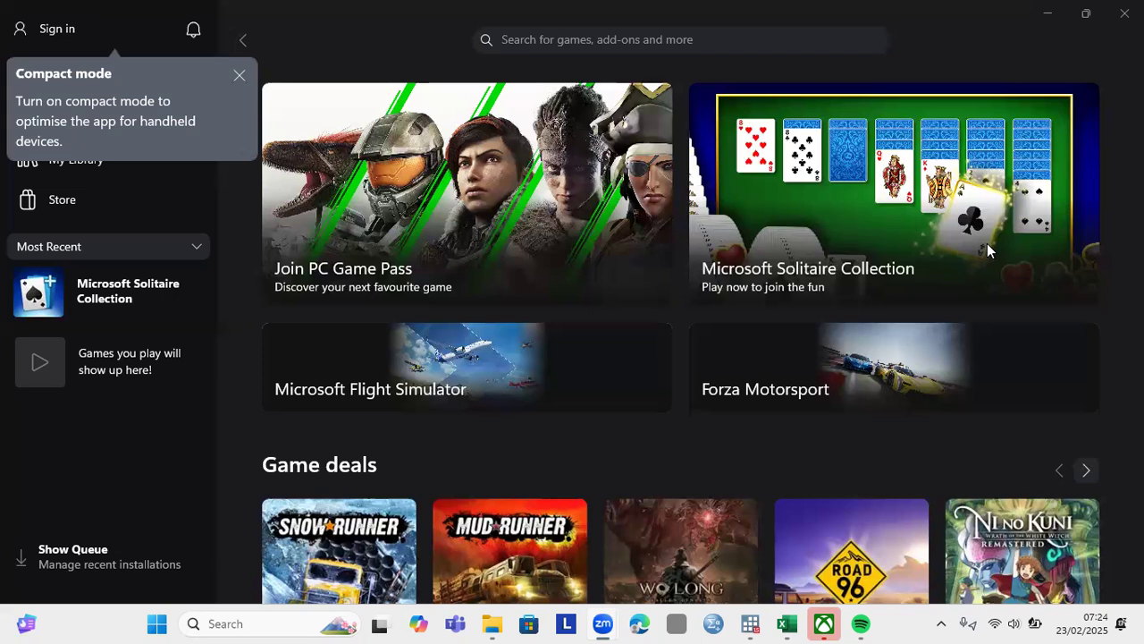
# Switch to the Excel workbook and copy the BI Rate column from its header through December 2019 (D8:D68).
pyautogui.click(787, 630)
pyautogui.moveTo(1135, 519); pyautogui.dragTo(1115, 212)
pyautogui.scroll(-2, 1115, 212)
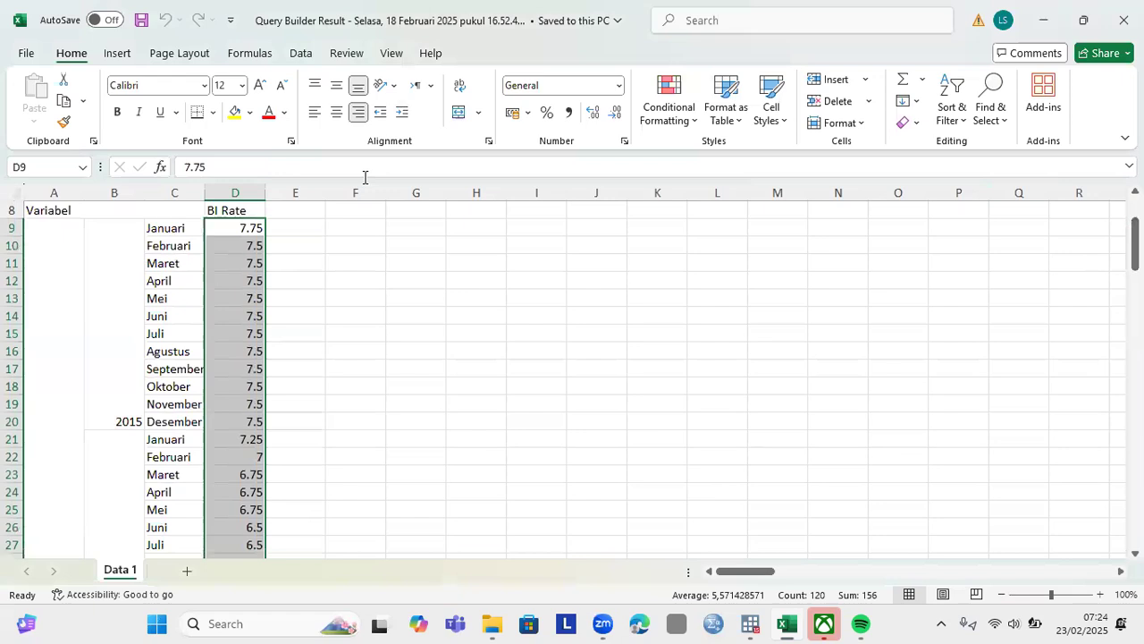
pyautogui.click(288, 235)
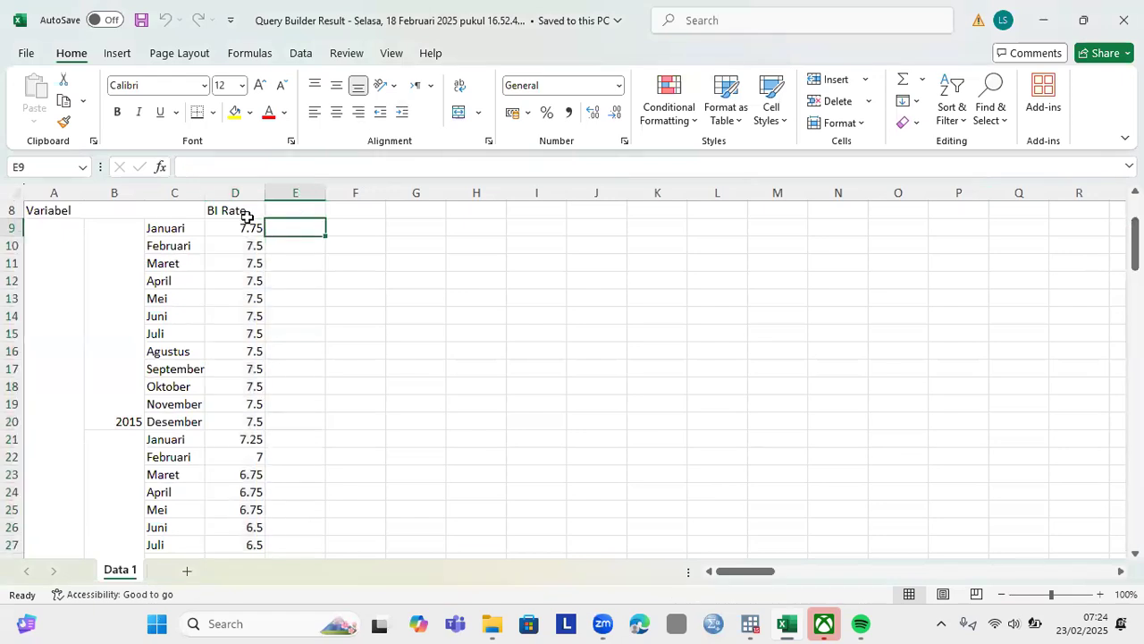
pyautogui.moveTo(235, 213); pyautogui.dragTo(239, 507)
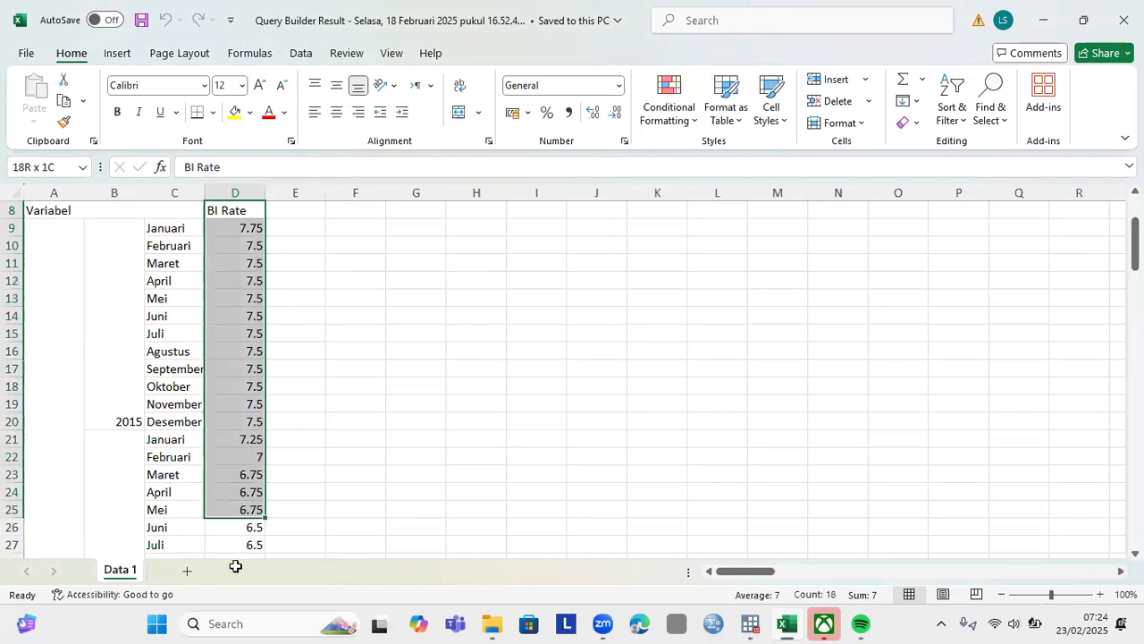
pyautogui.moveTo(236, 566); pyautogui.dragTo(240, 481)
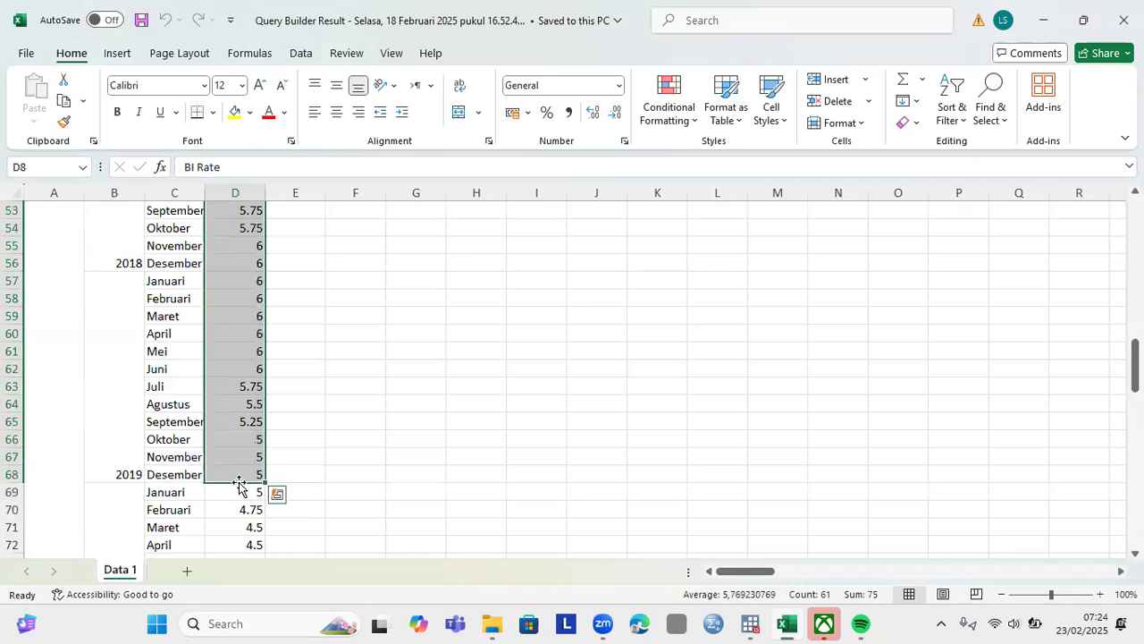
pyautogui.hotkey('ctrl', 'c')
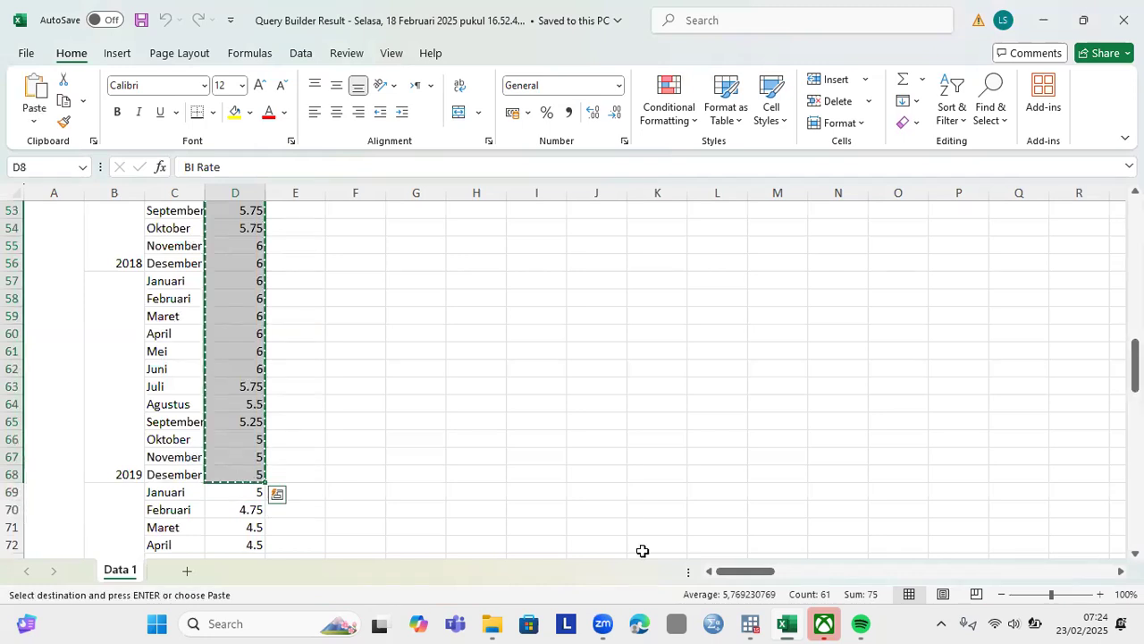
# Switch to Stata and paste the copied data into the Data Editor, treating the first row as variable names.
pyautogui.click(751, 623)
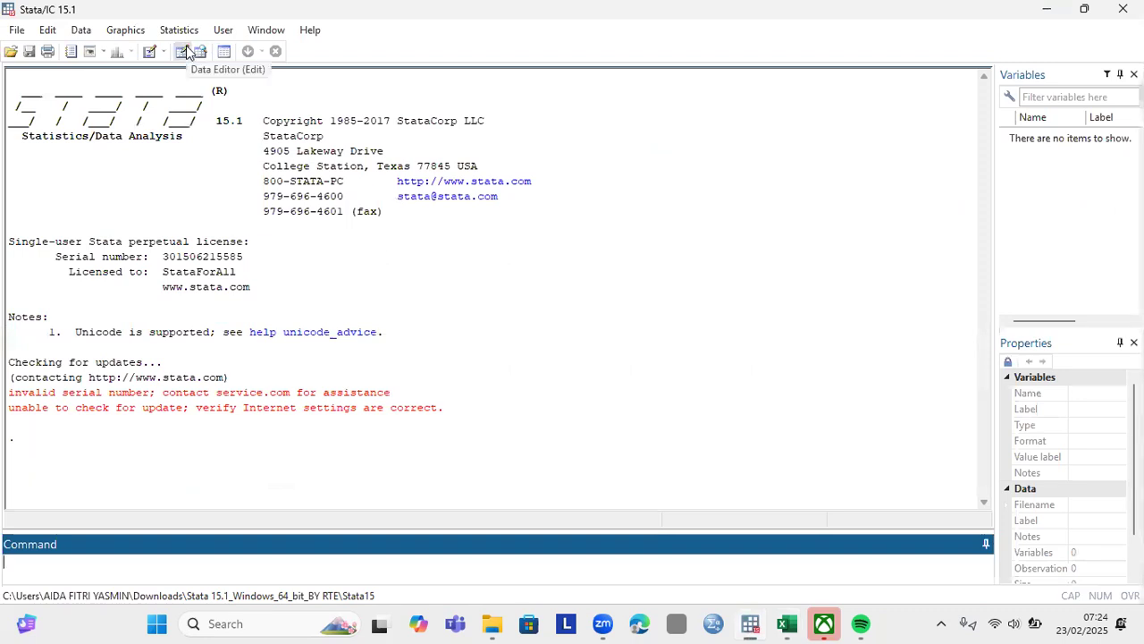
pyautogui.click(183, 51)
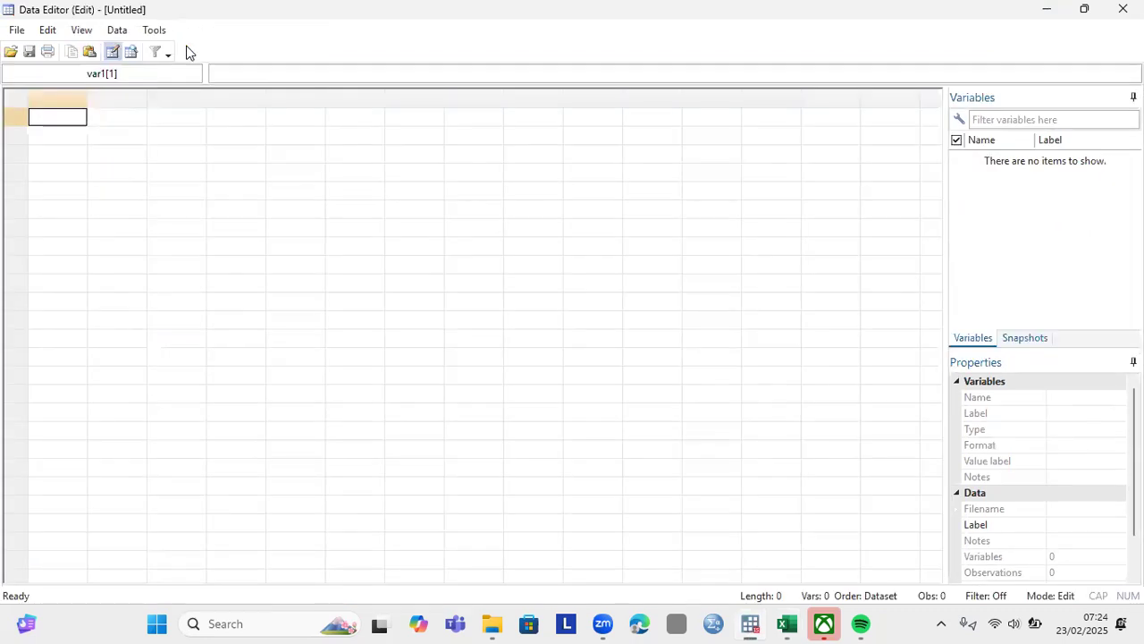
pyautogui.rightClick(64, 119)
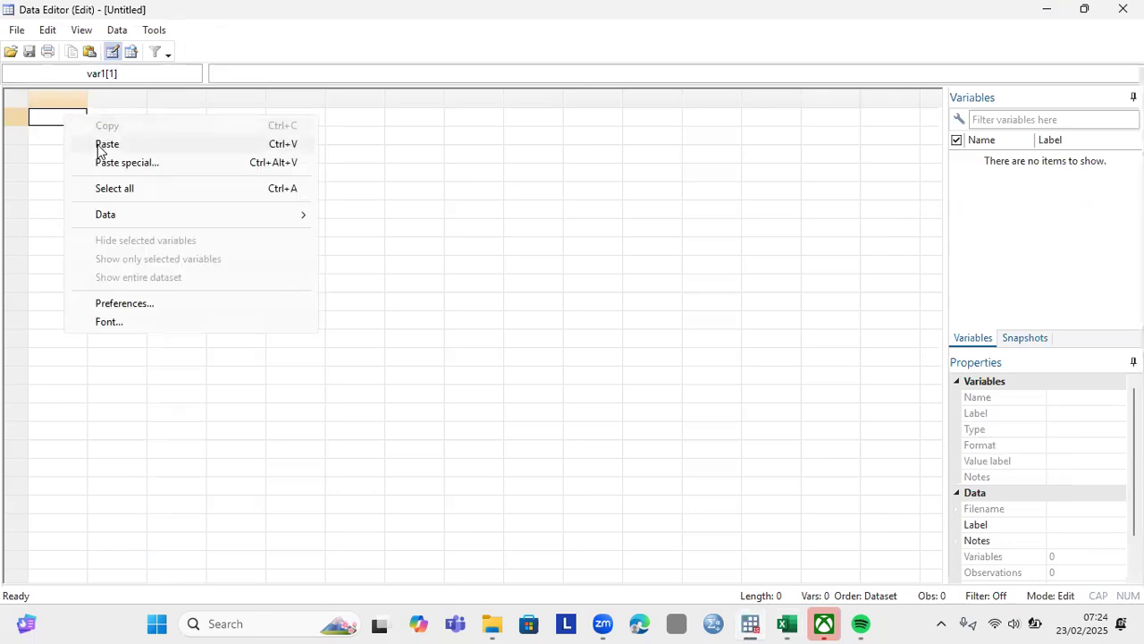
pyautogui.click(100, 150)
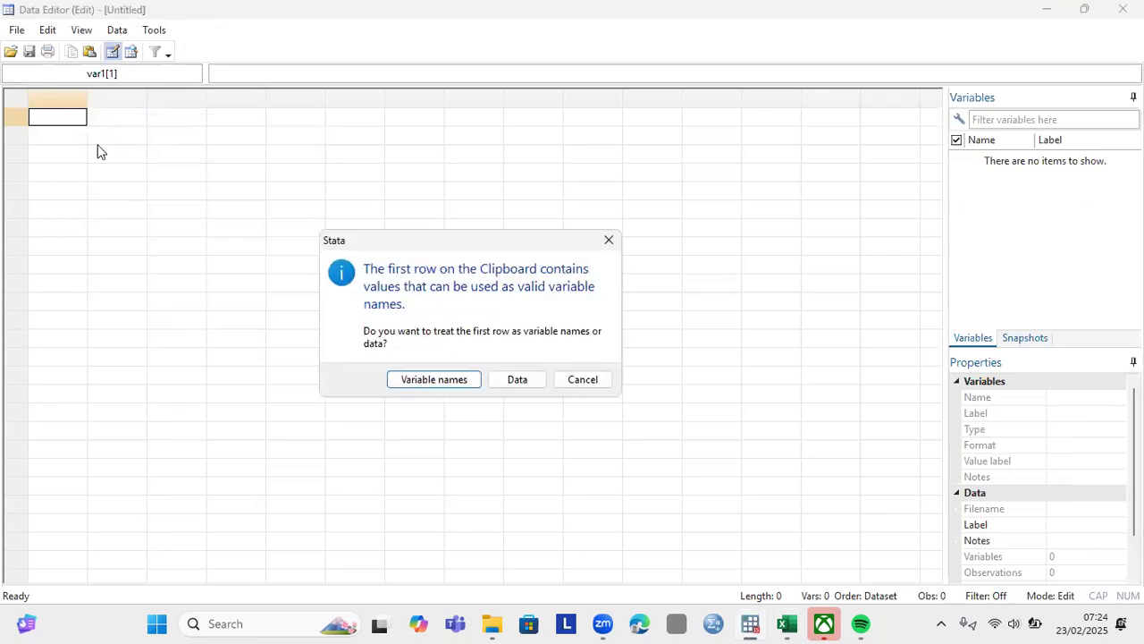
pyautogui.click(400, 381)
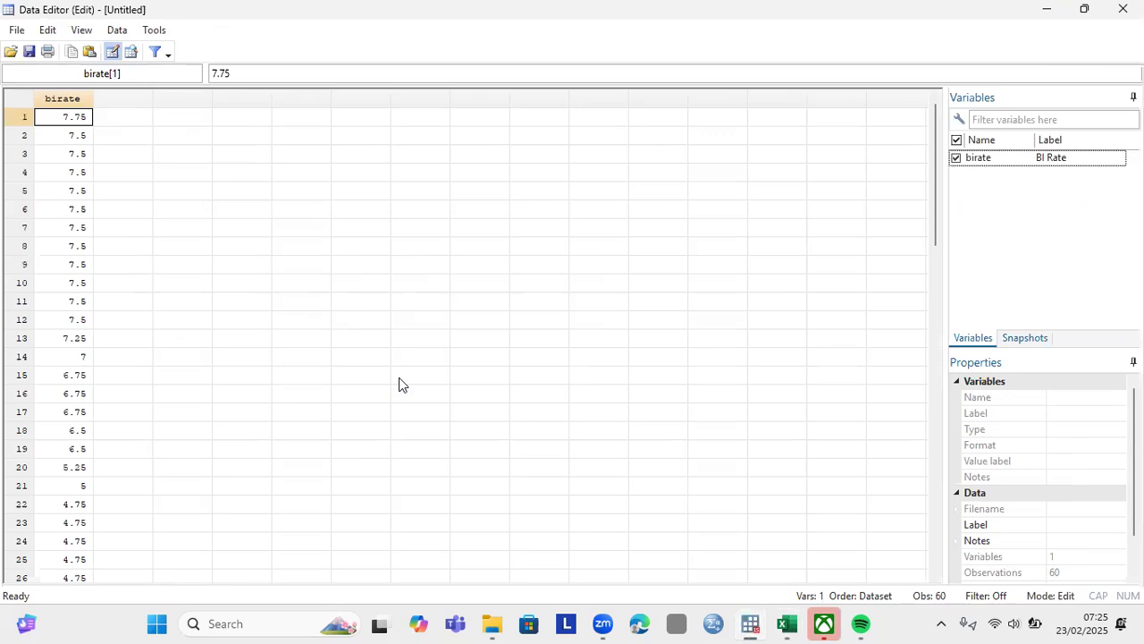
# Generate an observation counter with the command "gen t =_n" and view it in the Data Editor.
pyautogui.moveTo(751, 623)
pyautogui.click(676, 557)
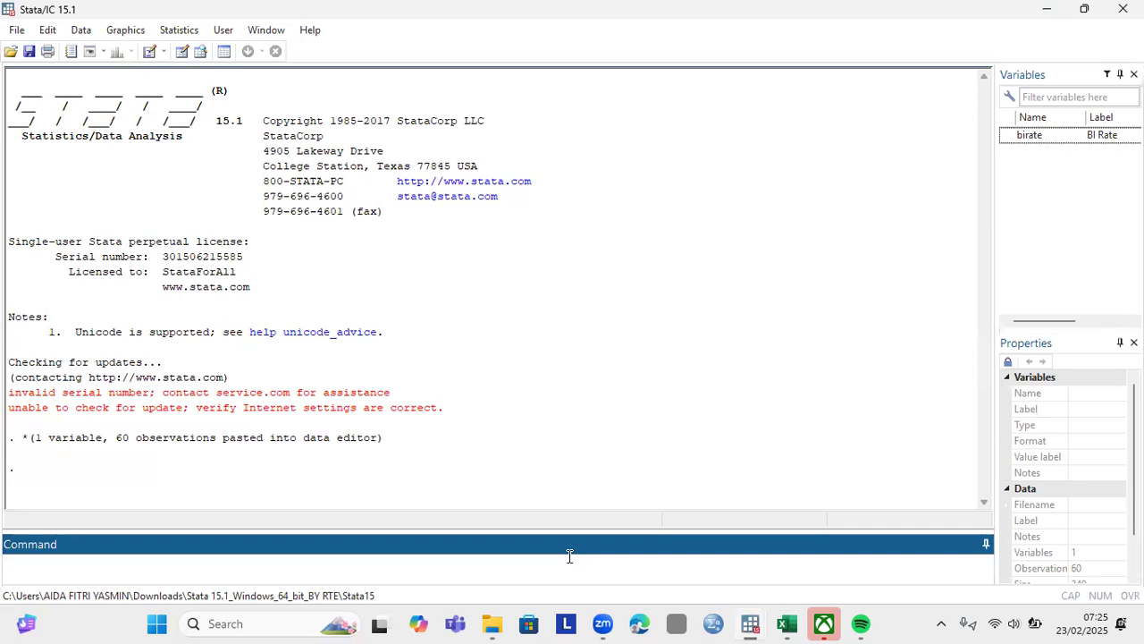
pyautogui.write('gen t =_n')
pyautogui.press('Return')
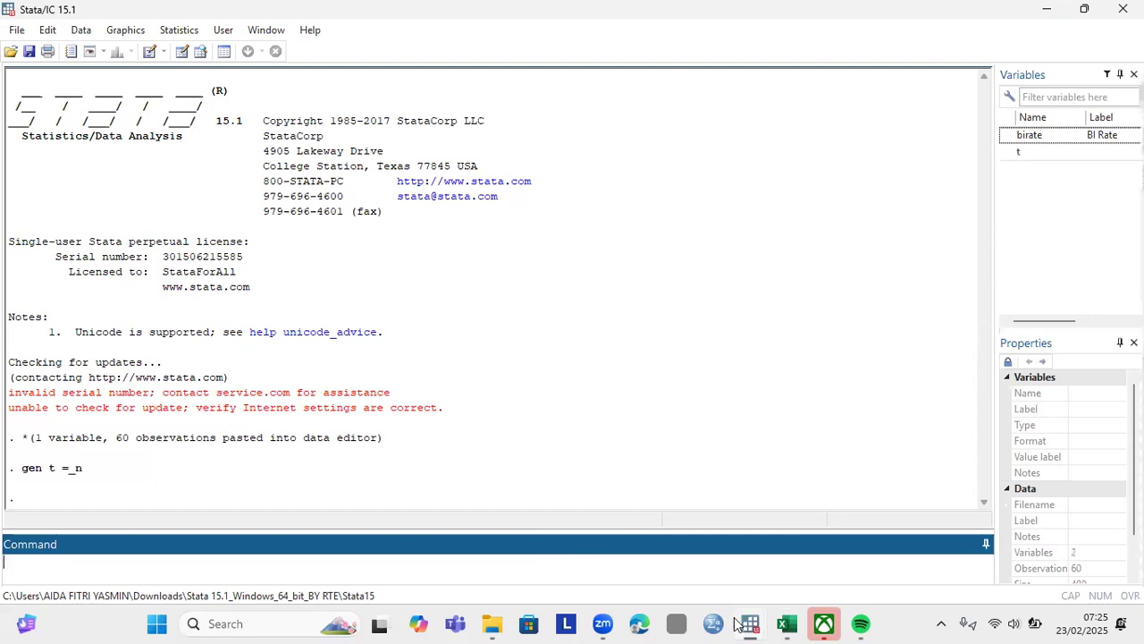
pyautogui.moveTo(750, 624)
pyautogui.click(823, 550)
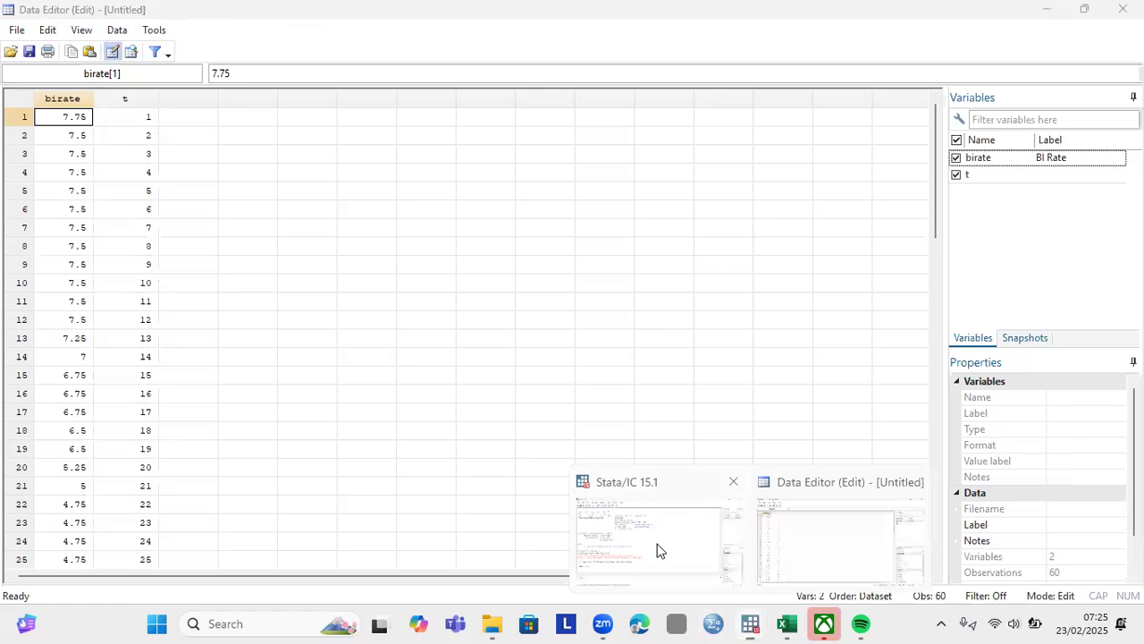
# Generate a monthly time variable starting in January 2015 with the command "gen newt = tm(2015m1) + t - 1".
pyautogui.click(658, 549)
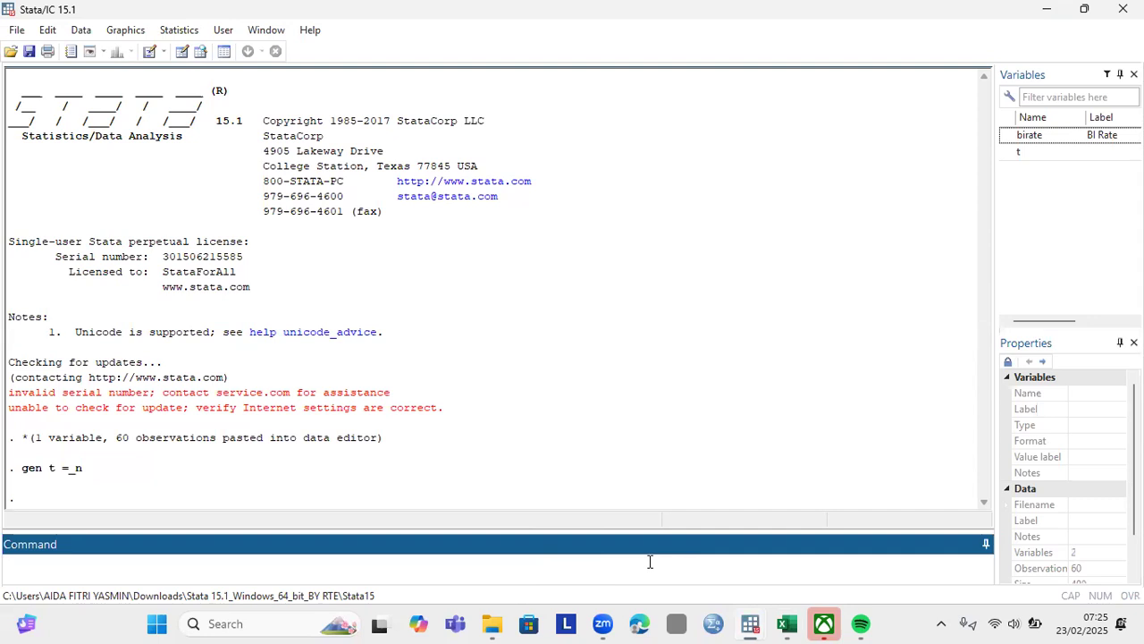
pyautogui.write('gen newt = tm')
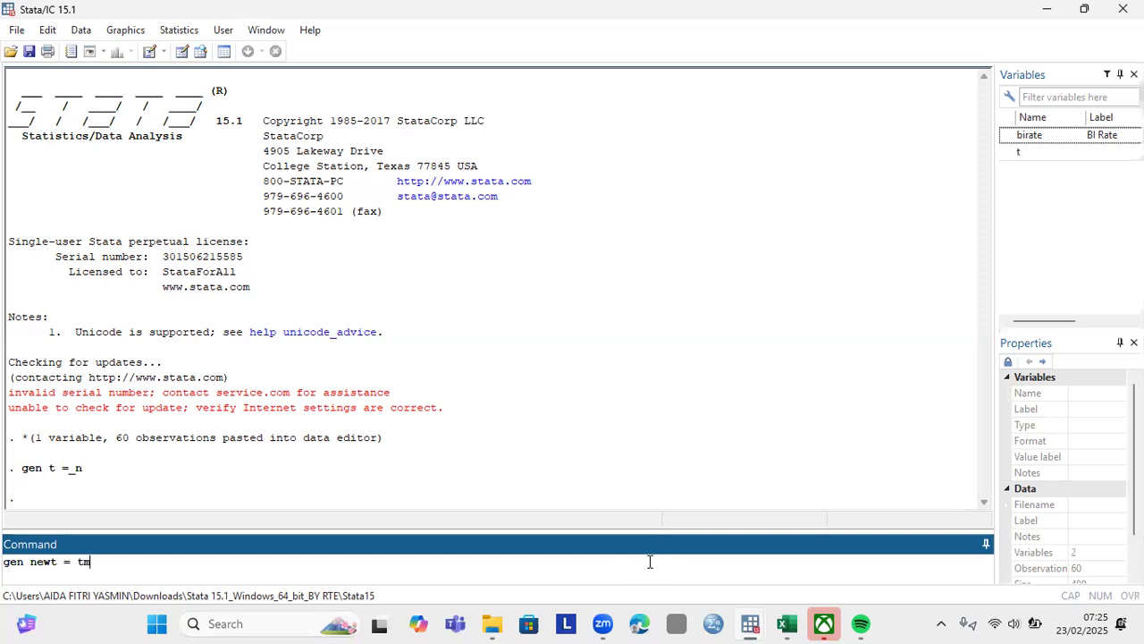
pyautogui.write('(2')
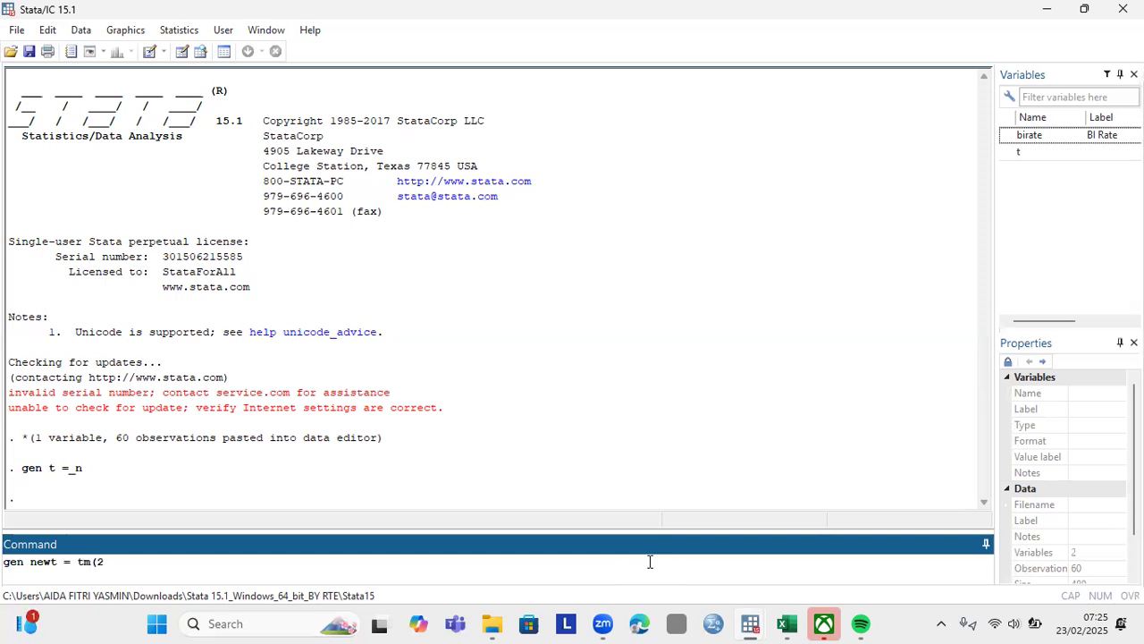
pyautogui.write('015m1) + t - 1')
pyautogui.press('Return')
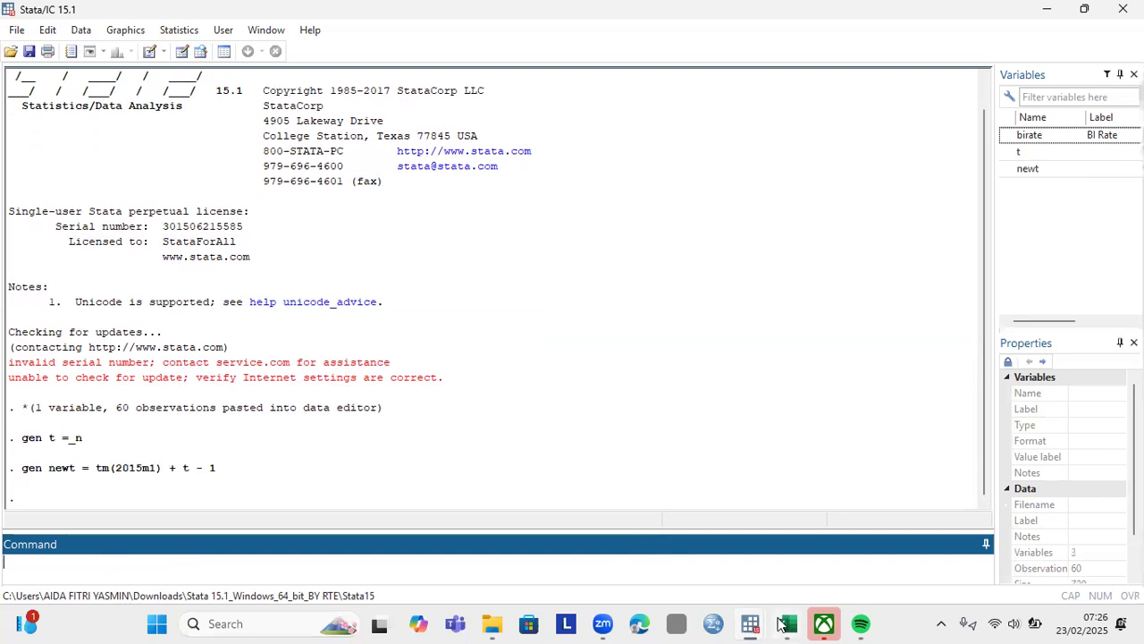
# Set the display format of the newt variable to Monthly, using the 2009m4 sample style, in the Data Editor.
pyautogui.moveTo(750, 623)
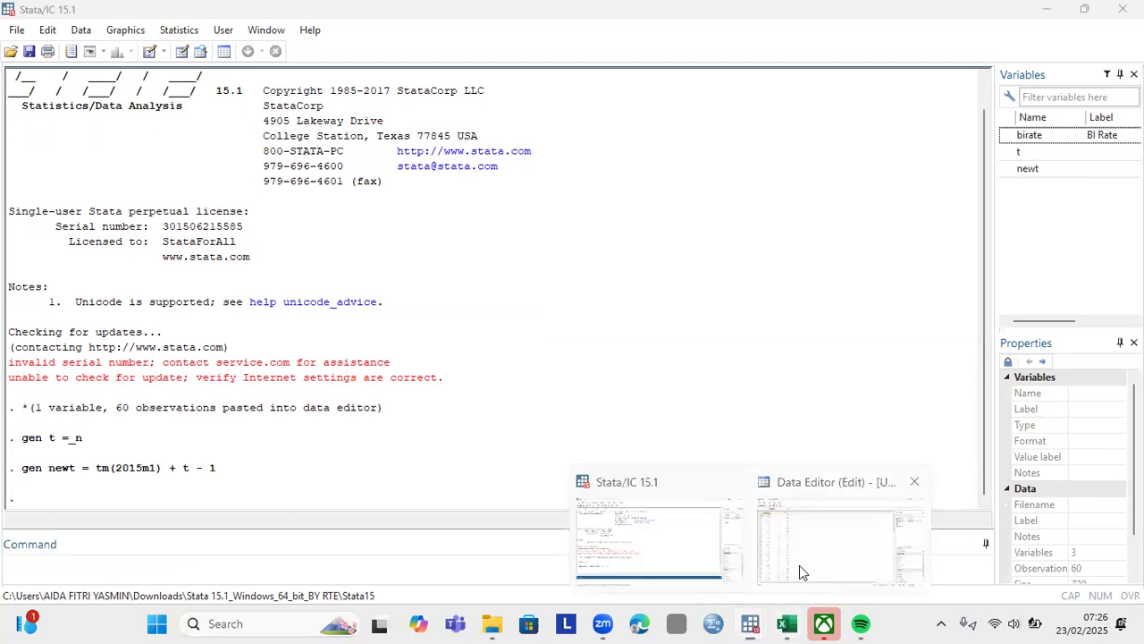
pyautogui.click(799, 565)
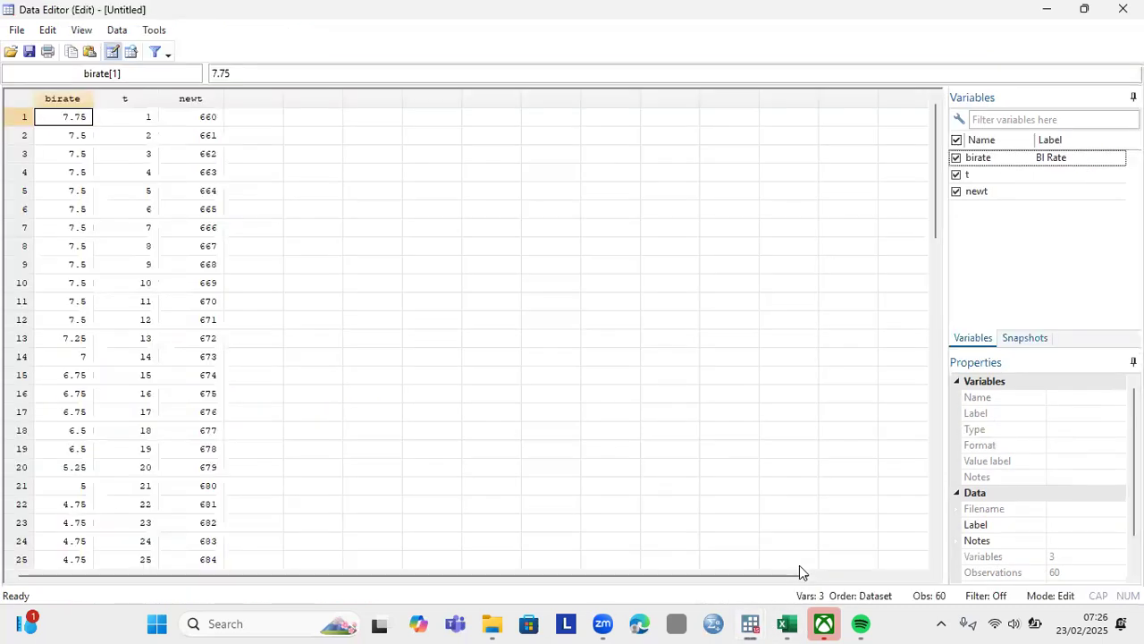
pyautogui.click(206, 101)
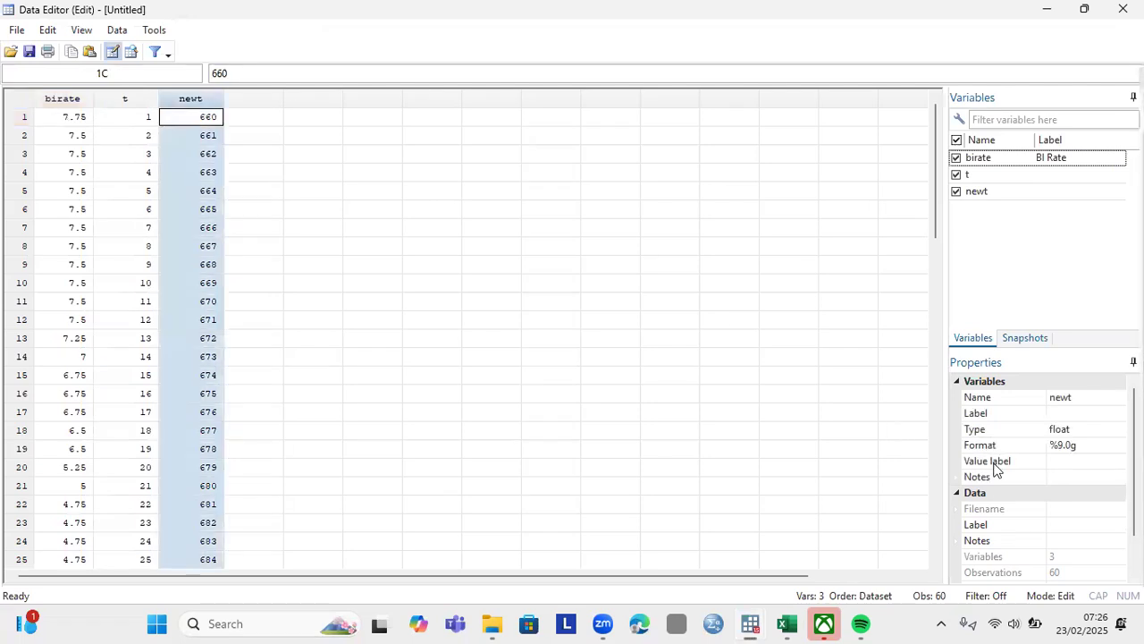
pyautogui.click(1041, 444)
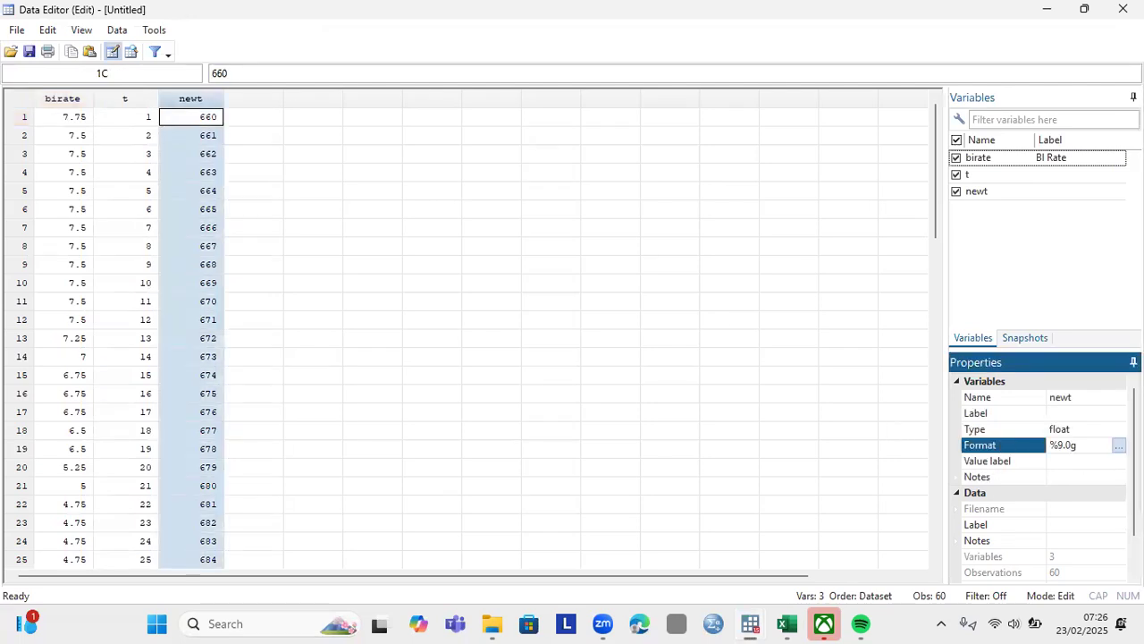
pyautogui.click(1119, 445)
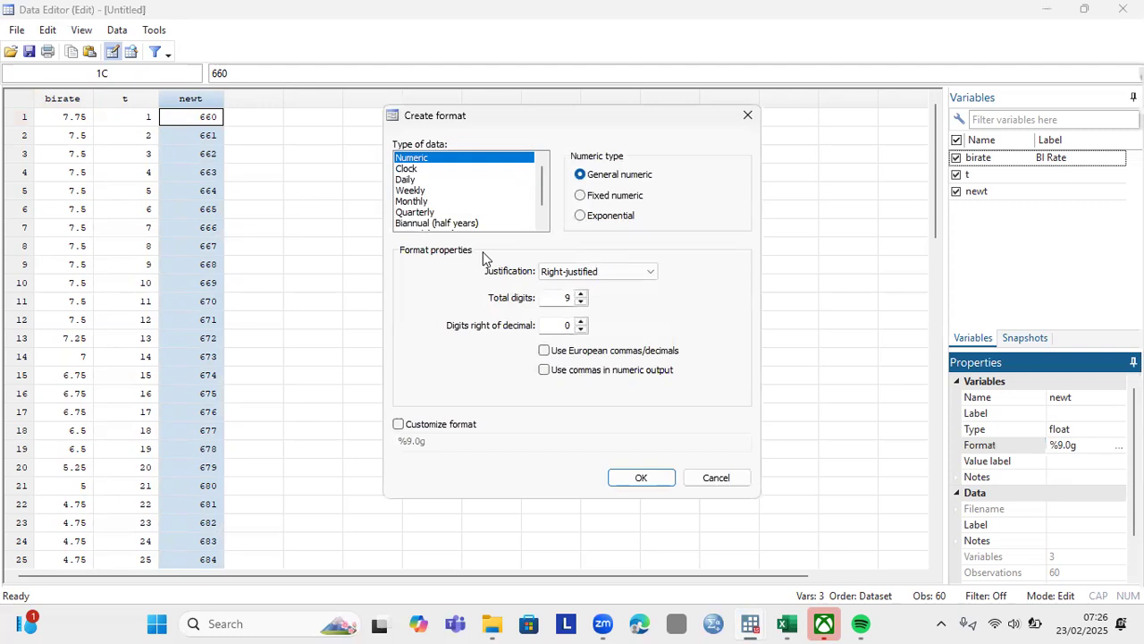
pyautogui.click(418, 202)
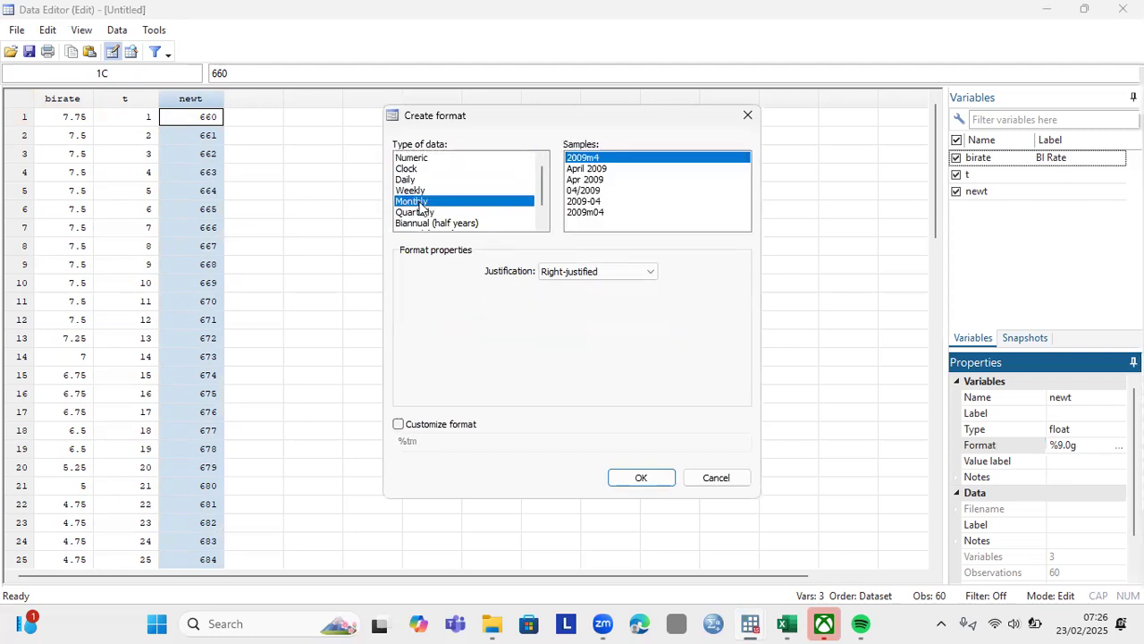
pyautogui.click(639, 483)
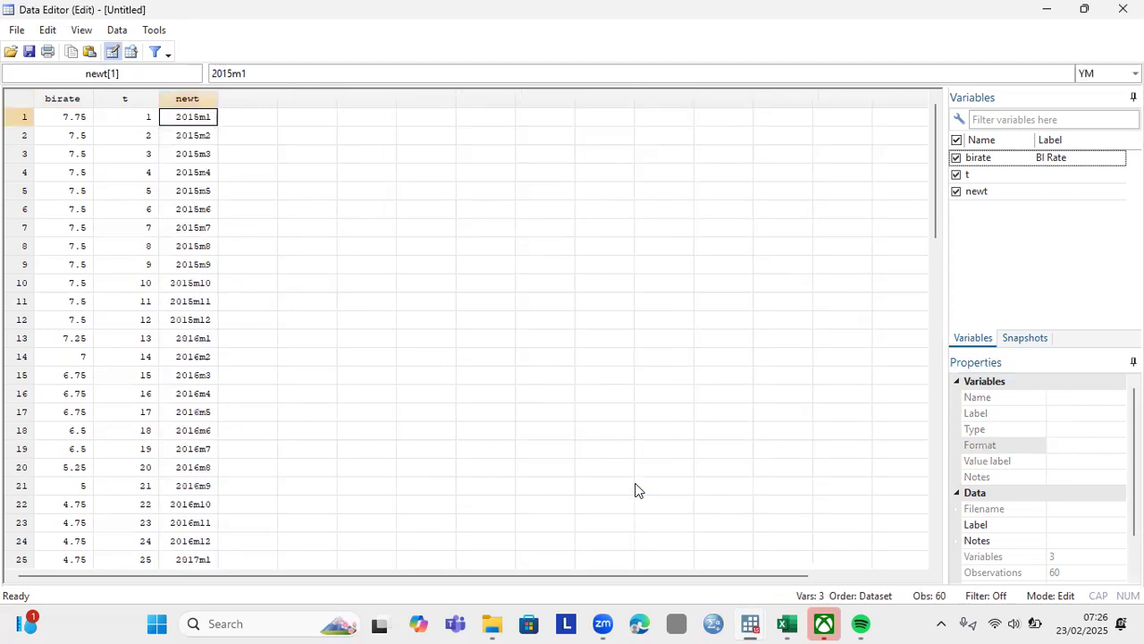
# Declare the dataset as time series on newt by running "tsset newt" in the main Stata window.
pyautogui.moveTo(778, 623)
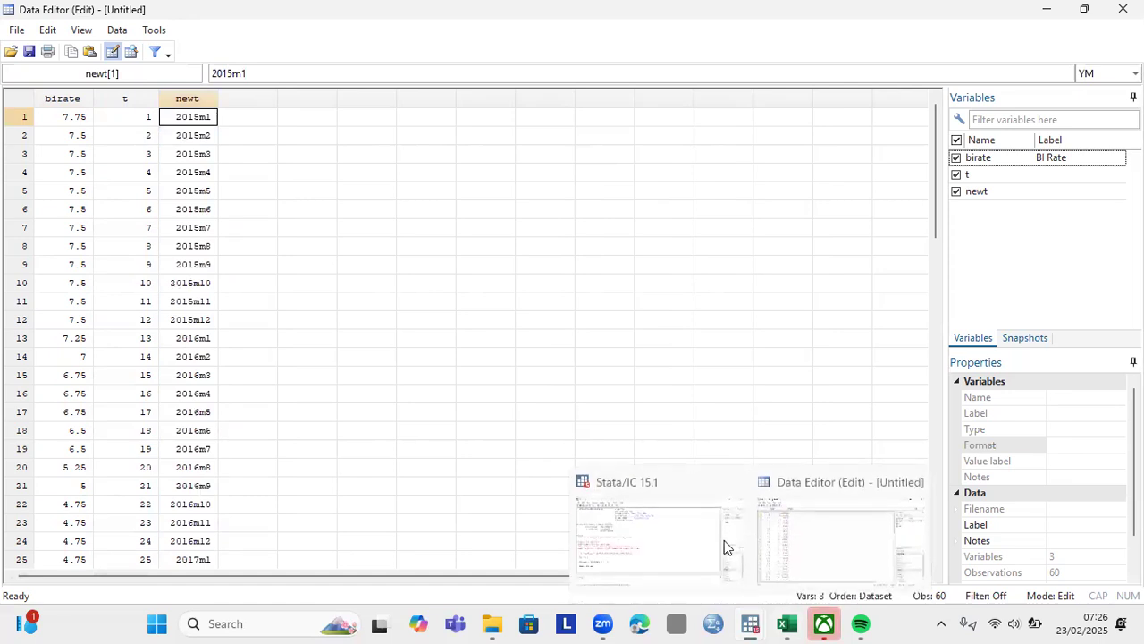
pyautogui.click(713, 542)
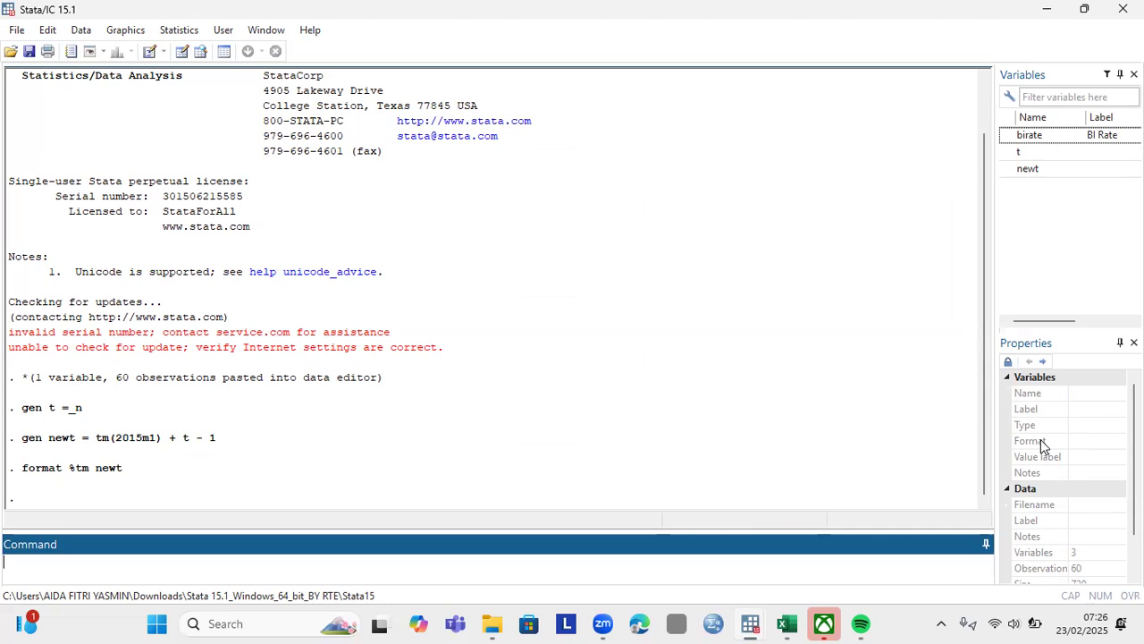
pyautogui.write('tsset newt')
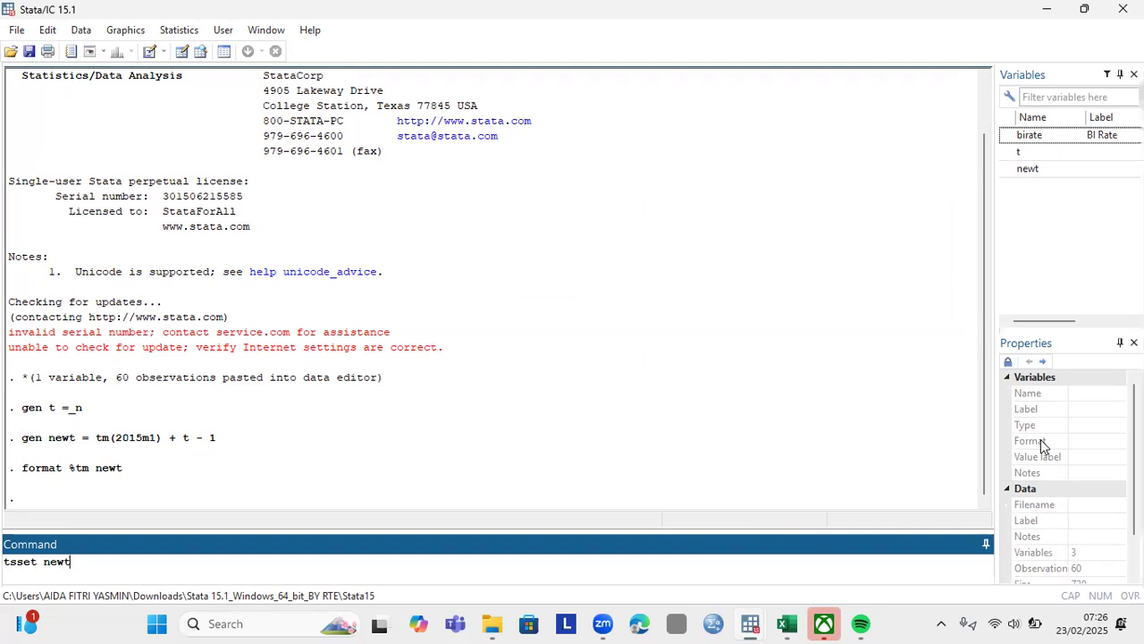
pyautogui.press('Return')
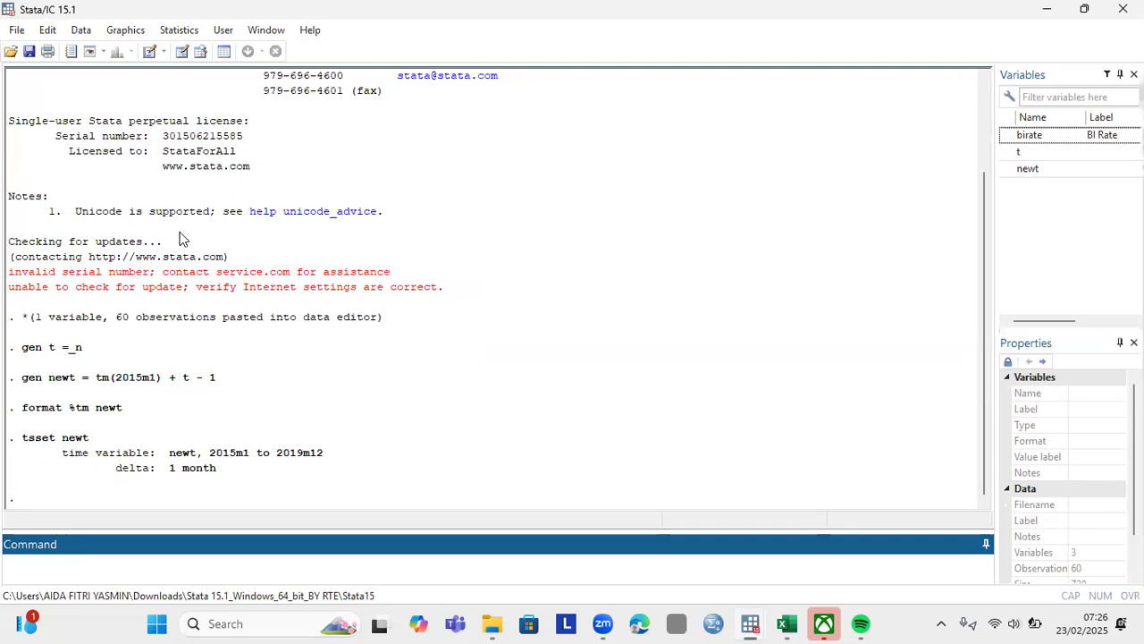
# Plot birate as a time-series line plot with the Line type, view the graph and minimise its window.
pyautogui.click(178, 34)
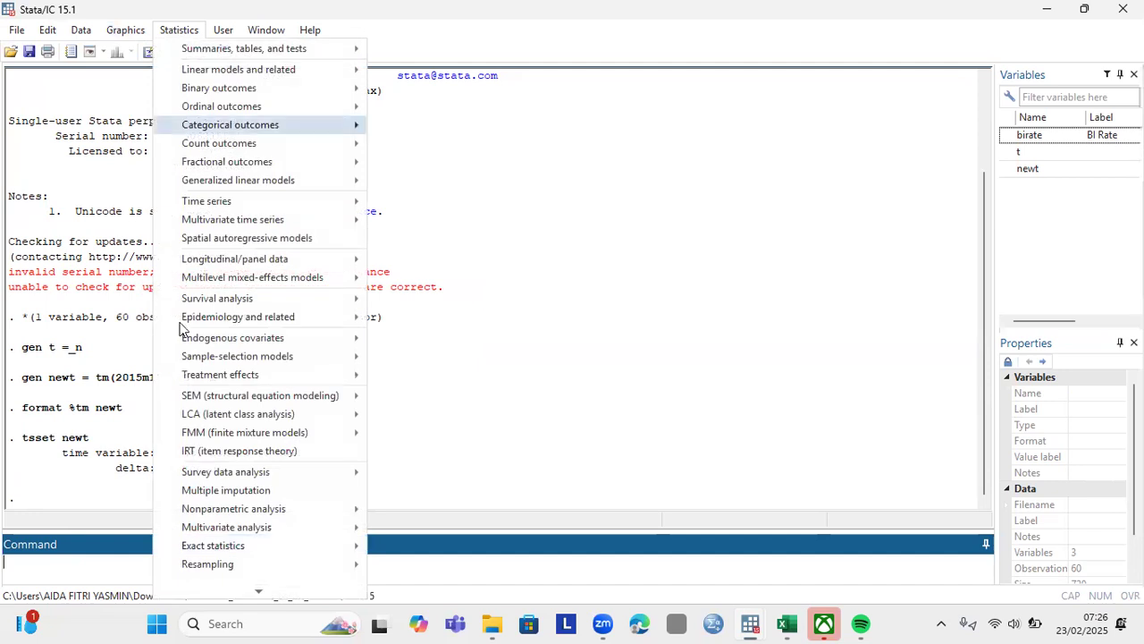
pyautogui.moveTo(188, 318)
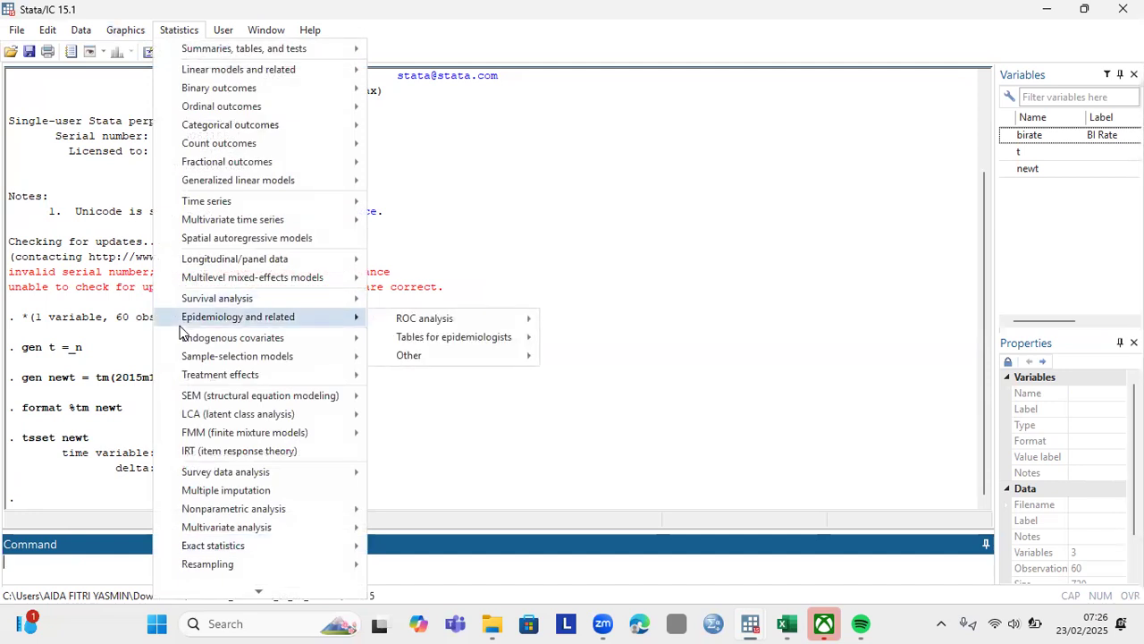
pyautogui.moveTo(242, 219)
pyautogui.moveTo(354, 203)
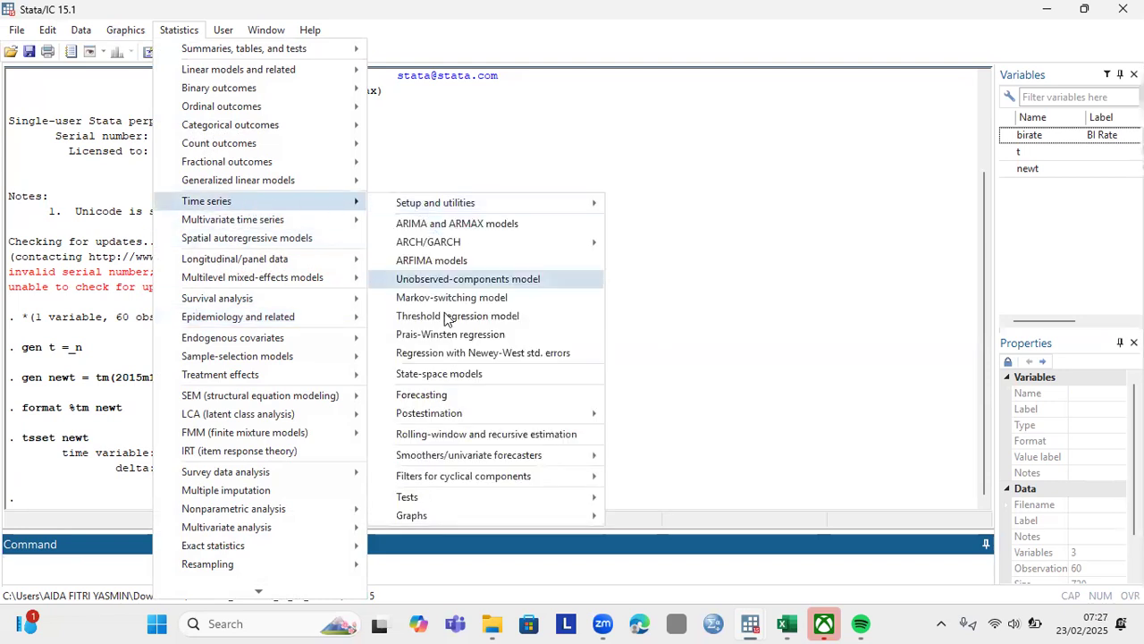
pyautogui.moveTo(441, 511)
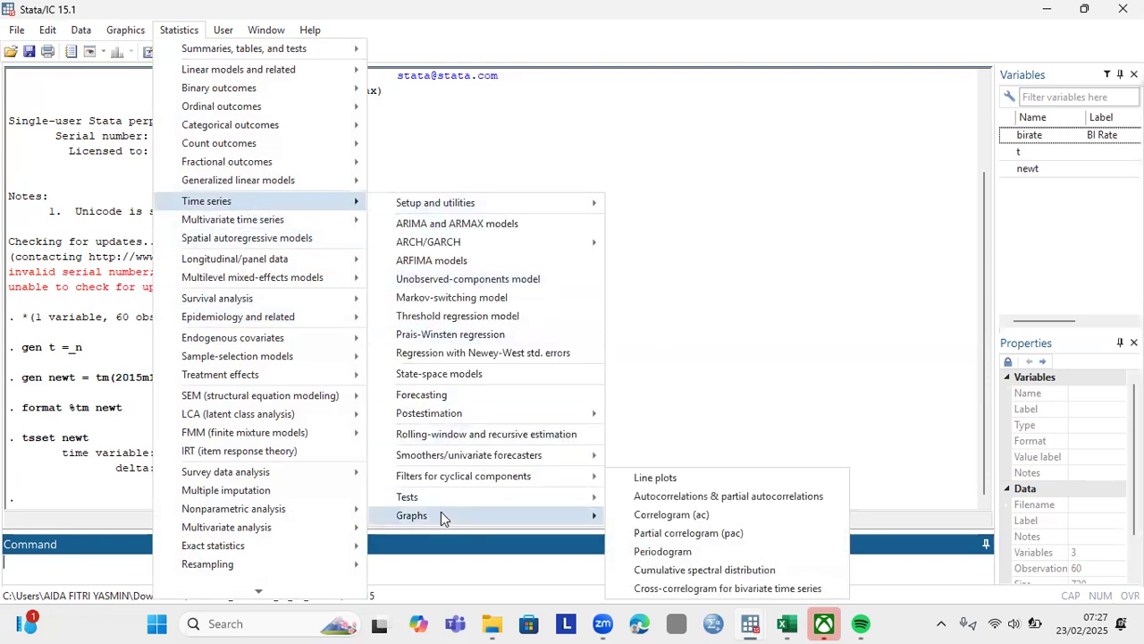
pyautogui.click(657, 480)
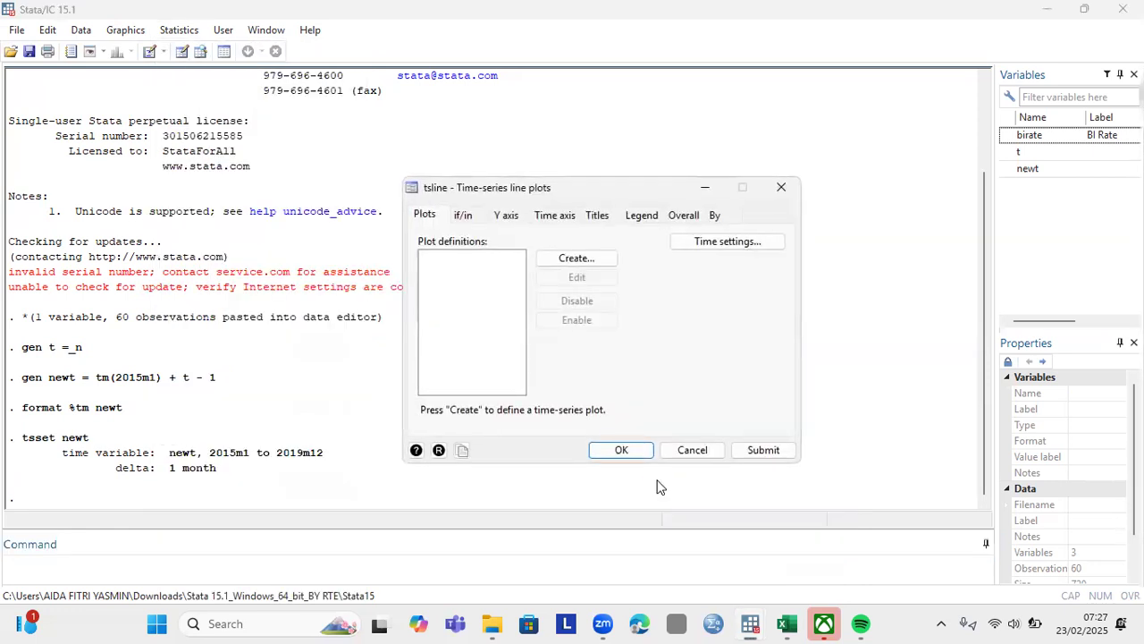
pyautogui.click(589, 265)
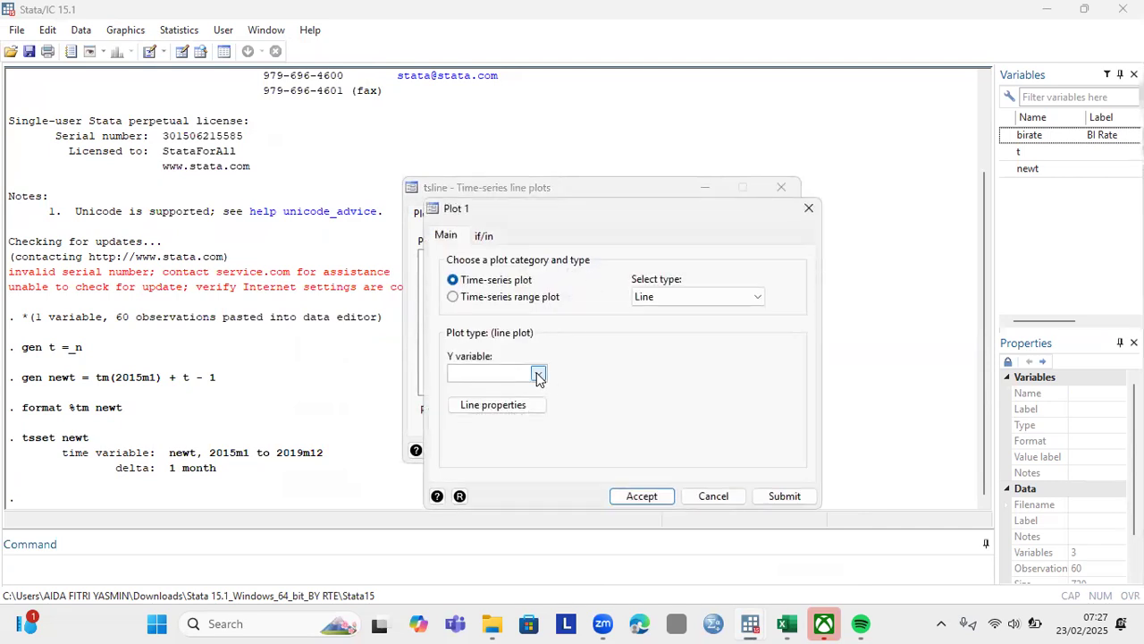
pyautogui.click(538, 374)
pyautogui.click(529, 388)
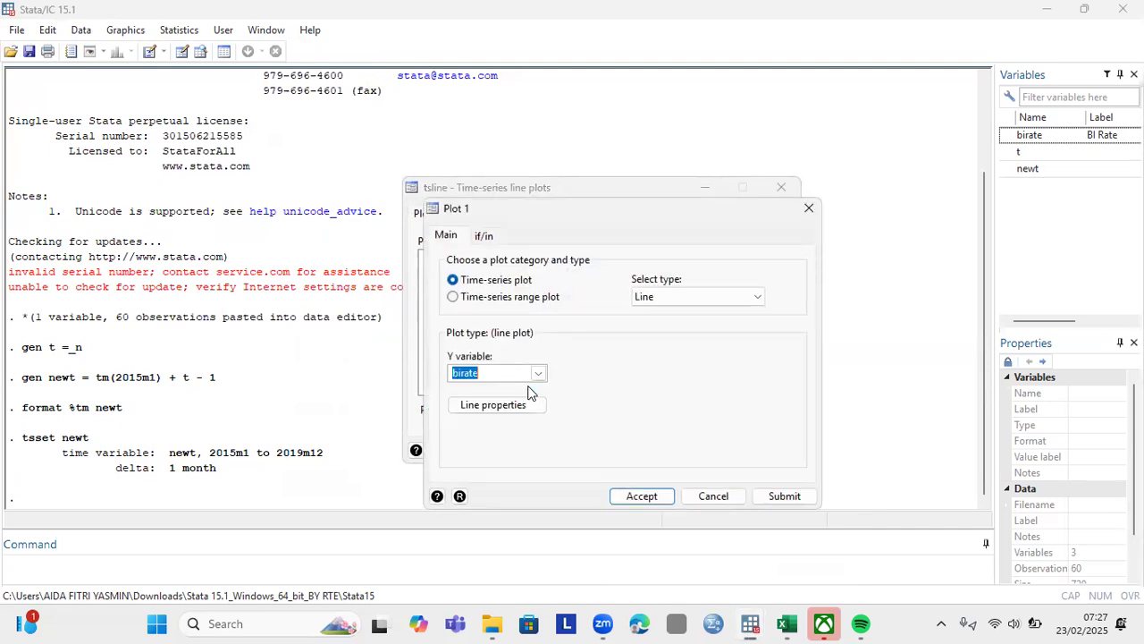
pyautogui.click(671, 500)
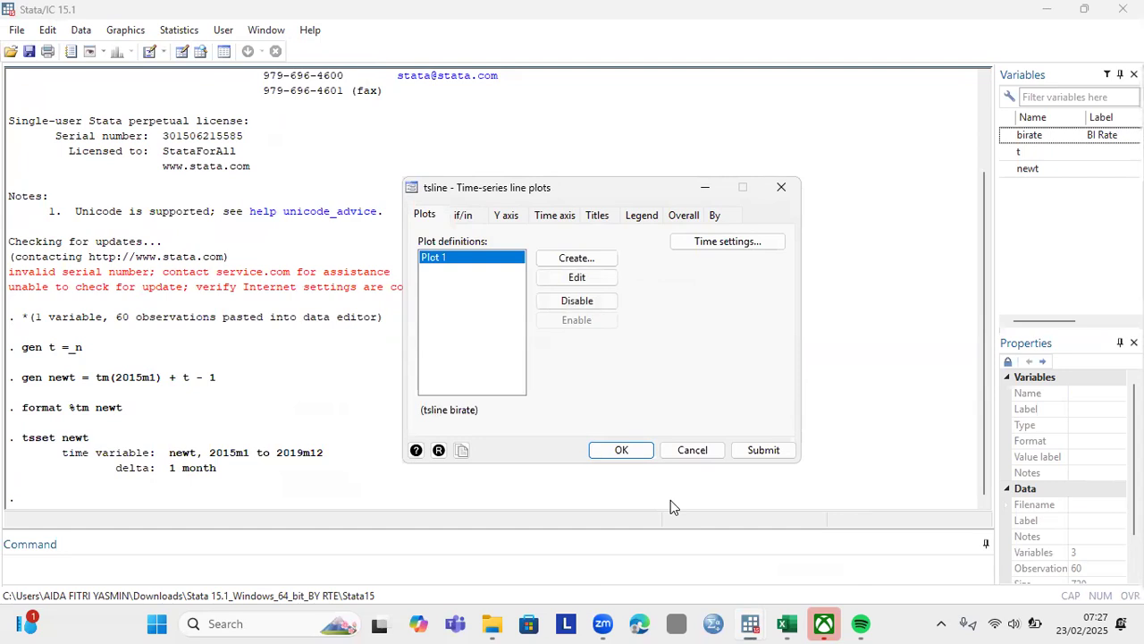
pyautogui.click(624, 453)
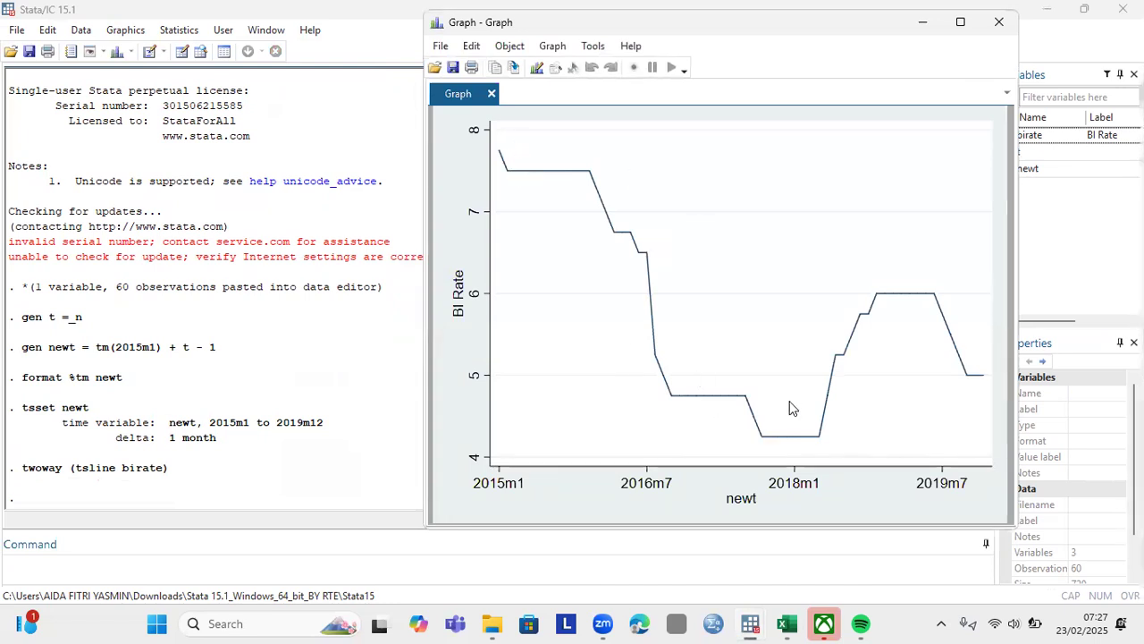
pyautogui.click(928, 13)
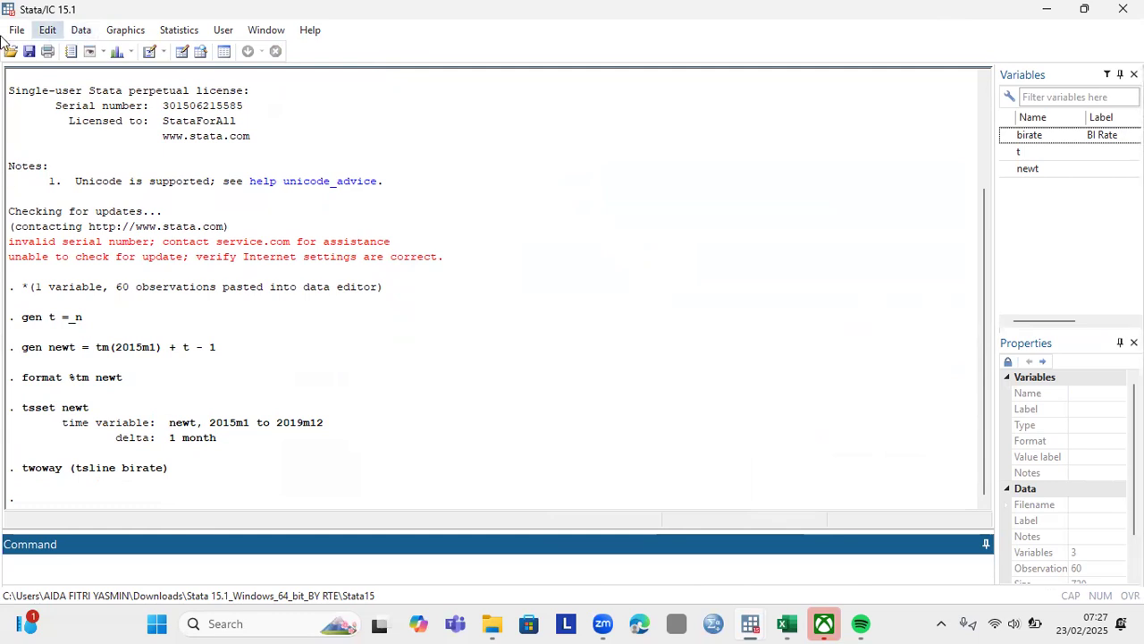
# Run an Augmented Dickey-Fuller unit-root test on birate with 0 lagged differences and check its p-value.
pyautogui.click(176, 30)
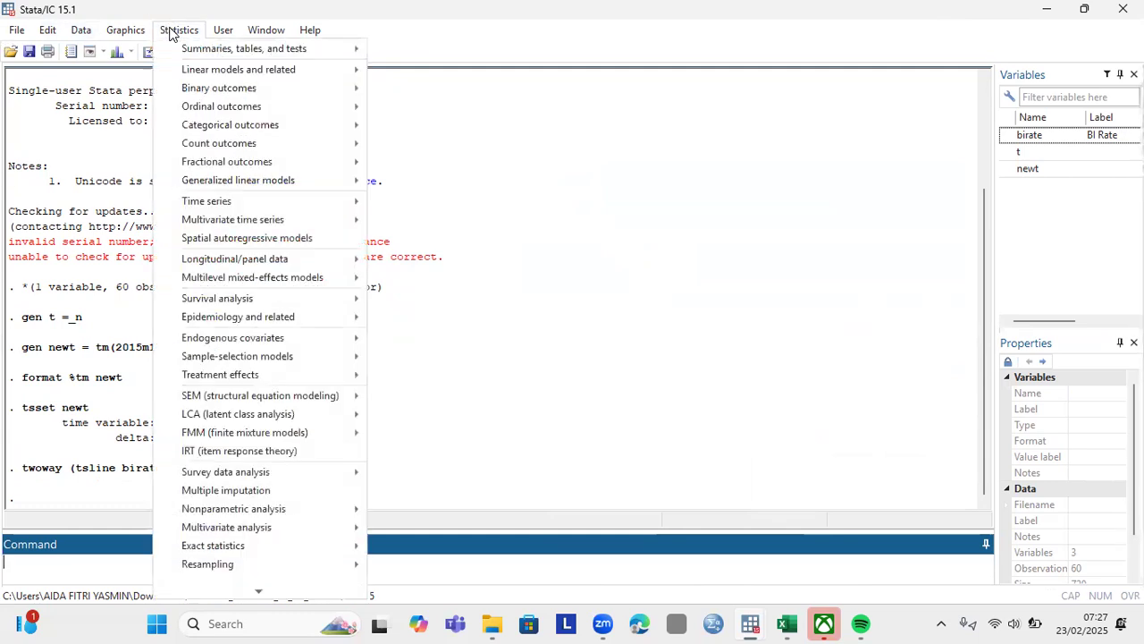
pyautogui.moveTo(218, 439)
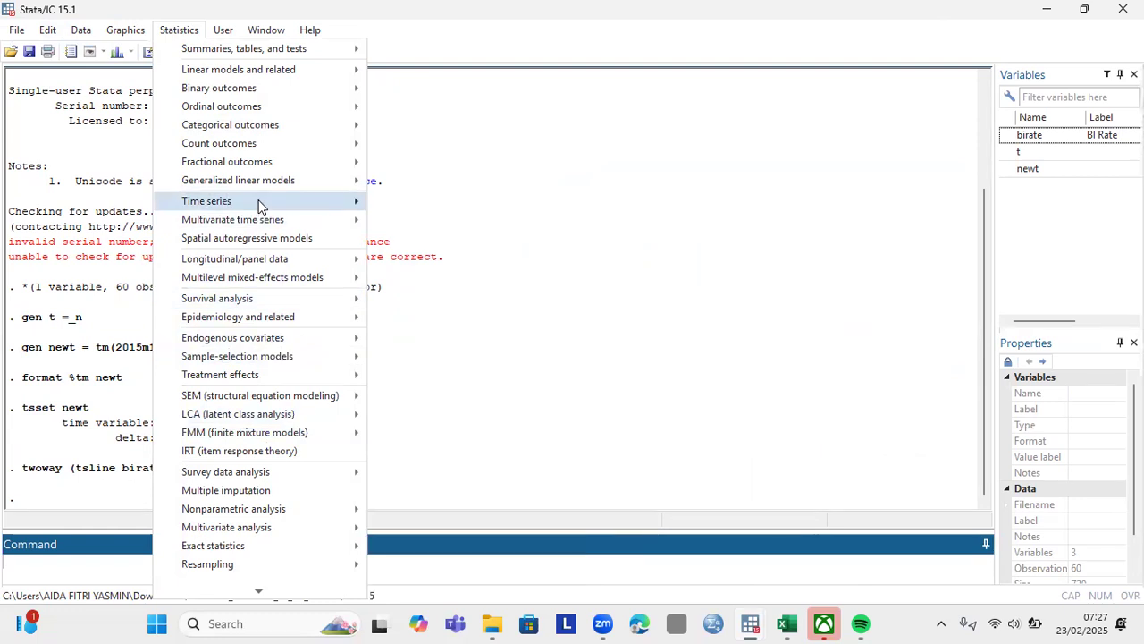
pyautogui.moveTo(354, 209)
pyautogui.moveTo(463, 503)
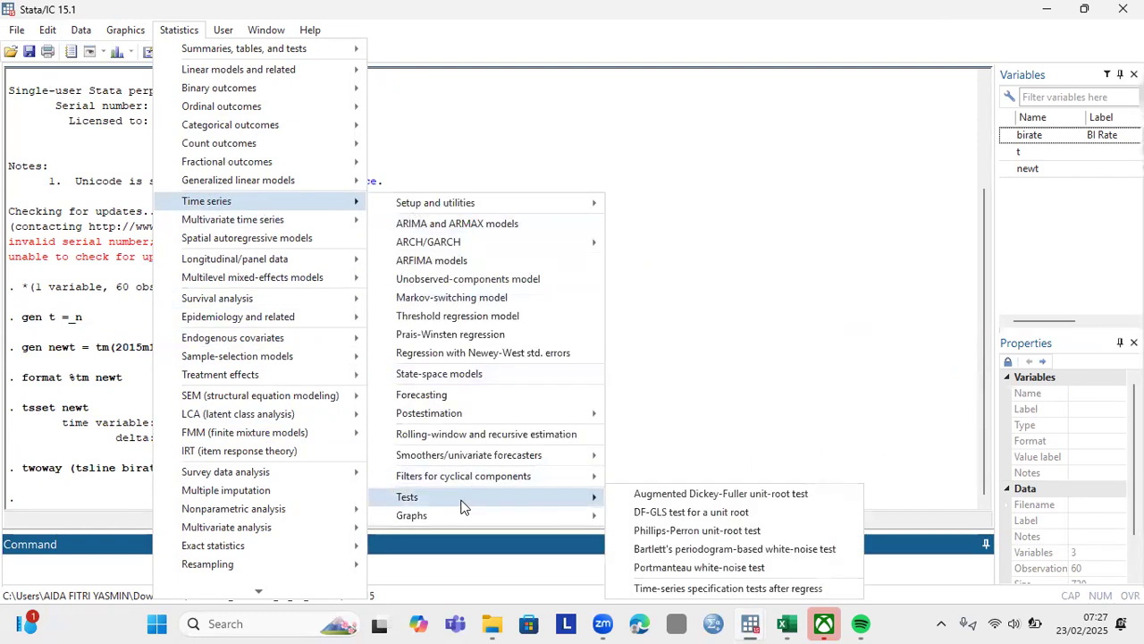
pyautogui.click(634, 504)
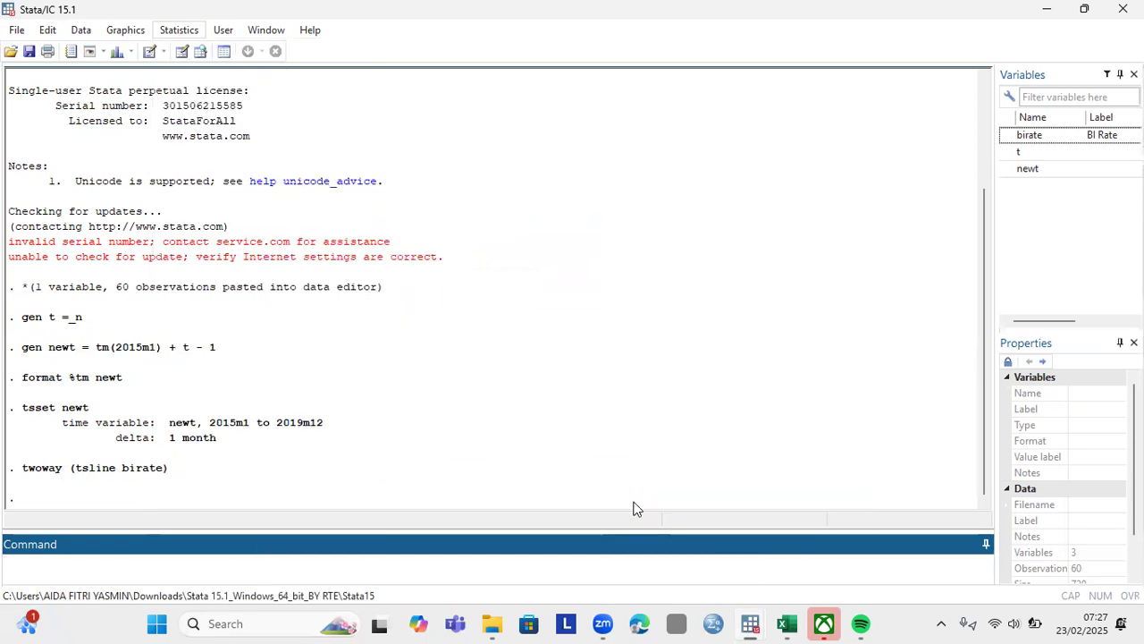
pyautogui.click(530, 279)
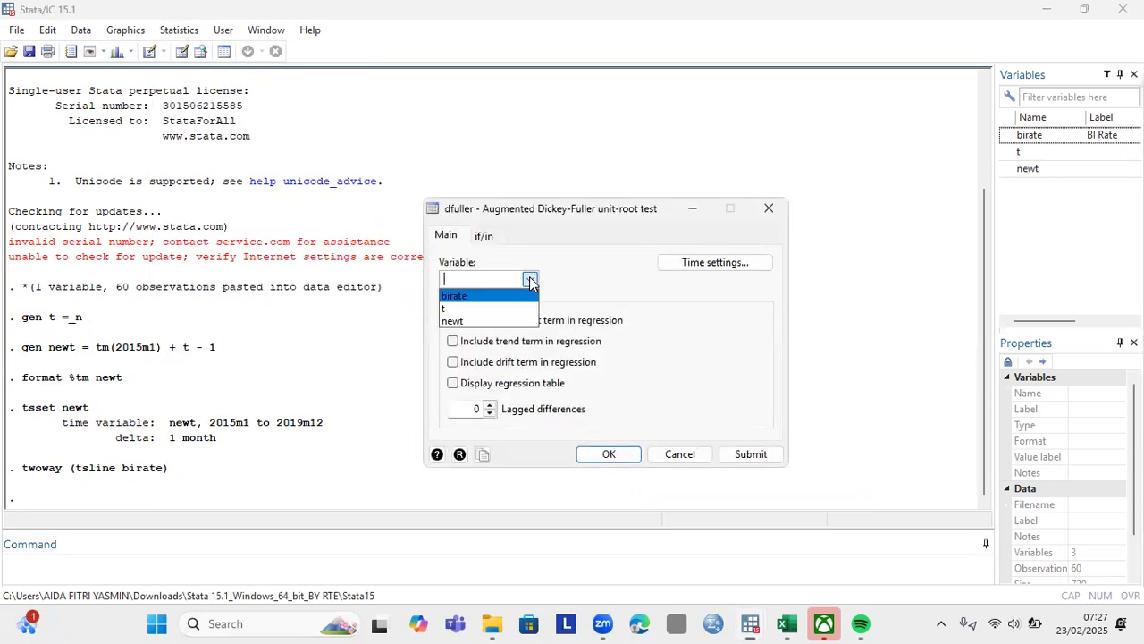
pyautogui.click(521, 297)
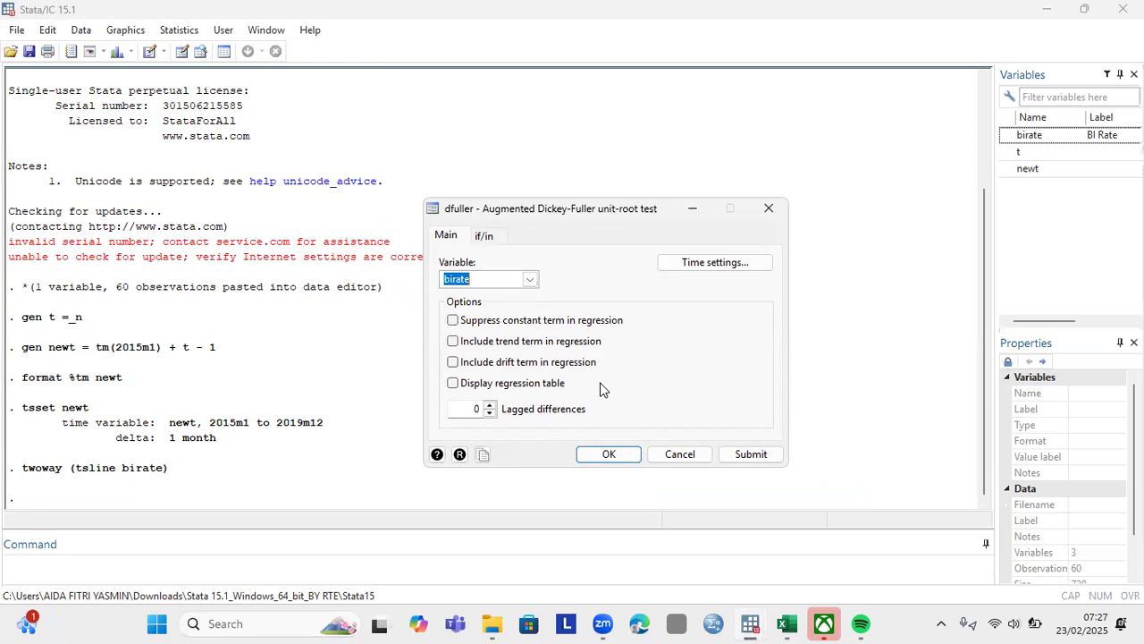
pyautogui.click(609, 454)
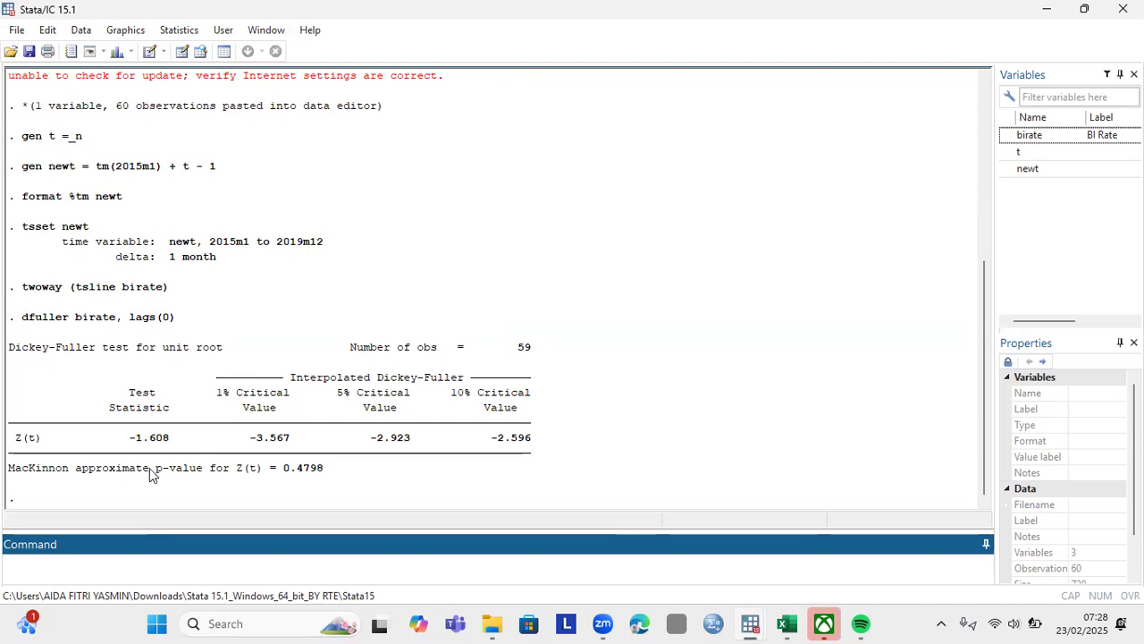
pyautogui.moveTo(153, 474); pyautogui.dragTo(198, 477)
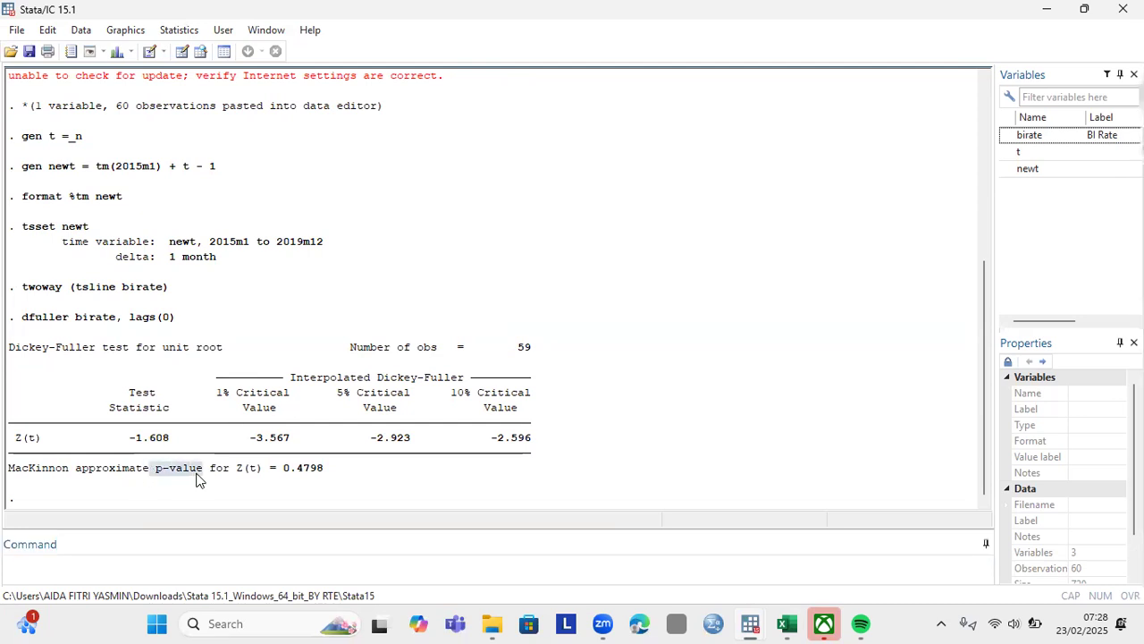
pyautogui.moveTo(284, 474); pyautogui.dragTo(327, 478)
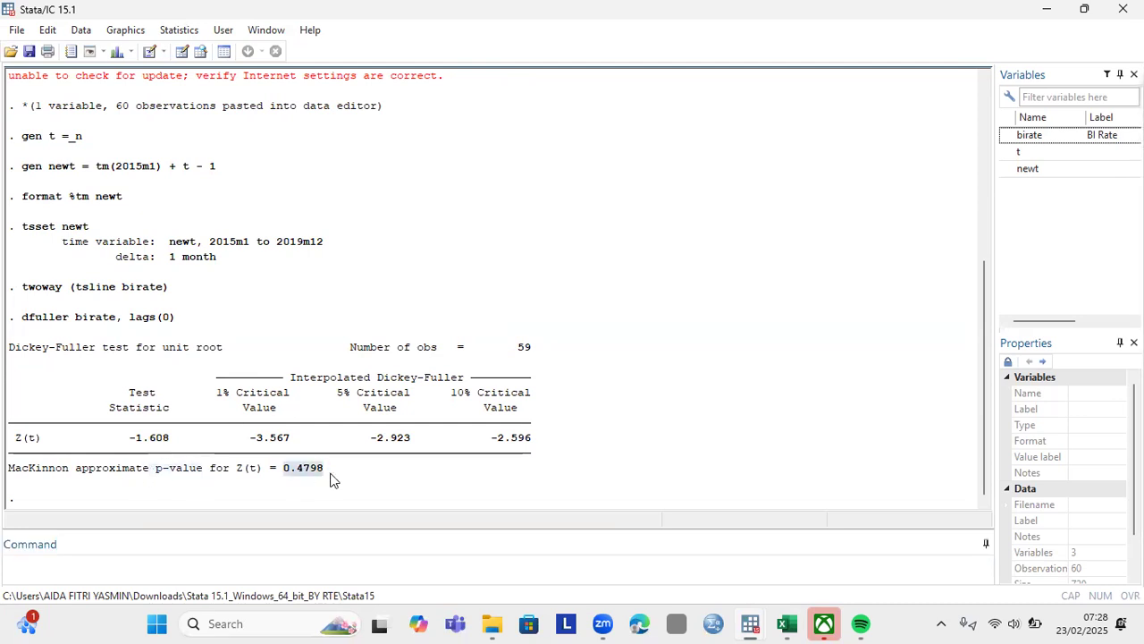
pyautogui.moveTo(10, 349); pyautogui.dragTo(206, 355)
# Rerun the unit-root test on the first difference with "dfuller d.birate, lags(0)", reusing the previous command, and check its test statistic and p-value.
pyautogui.moveTo(23, 318); pyautogui.dragTo(188, 327)
pyautogui.hotkey('ctrl', 'c')
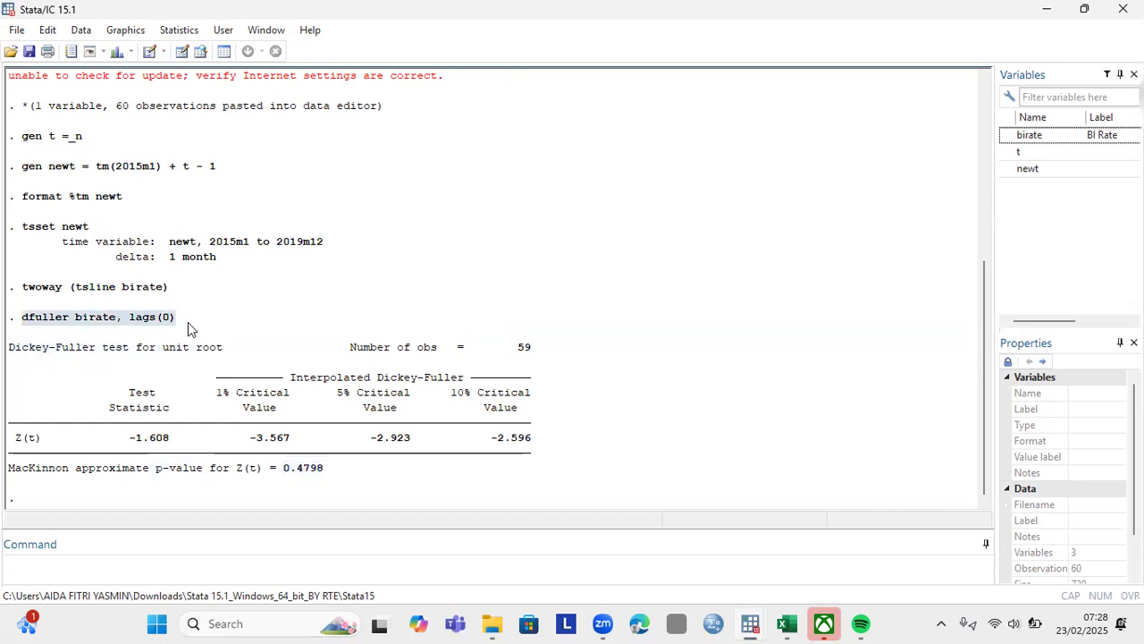
pyautogui.click(74, 575)
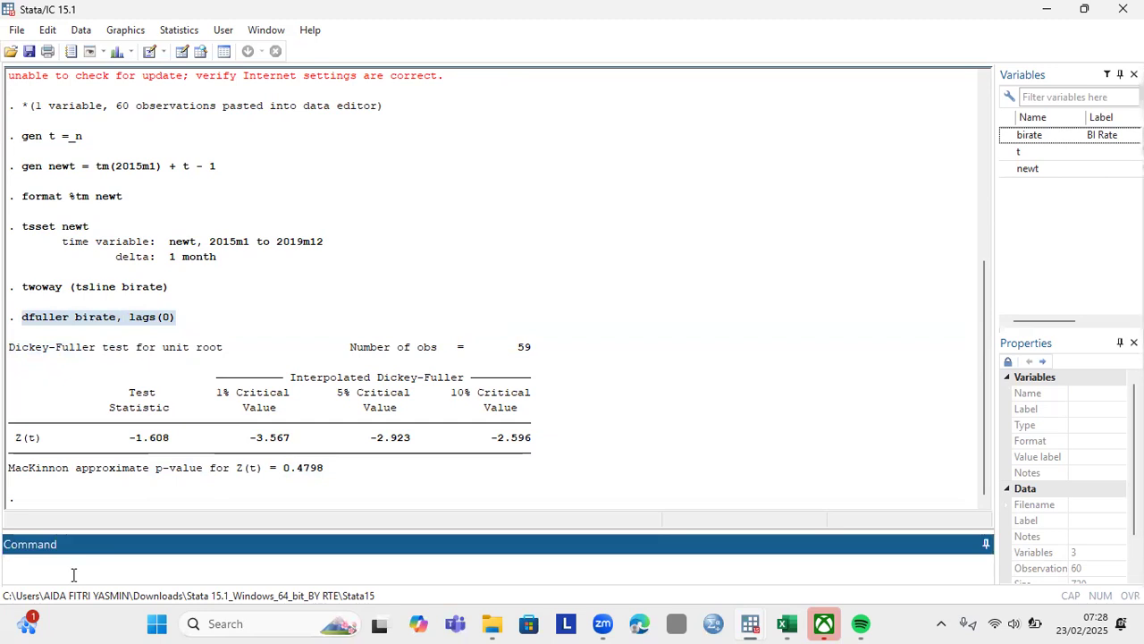
pyautogui.hotkey('ctrl', 'v')
pyautogui.click(57, 562)
pyautogui.write('d.')
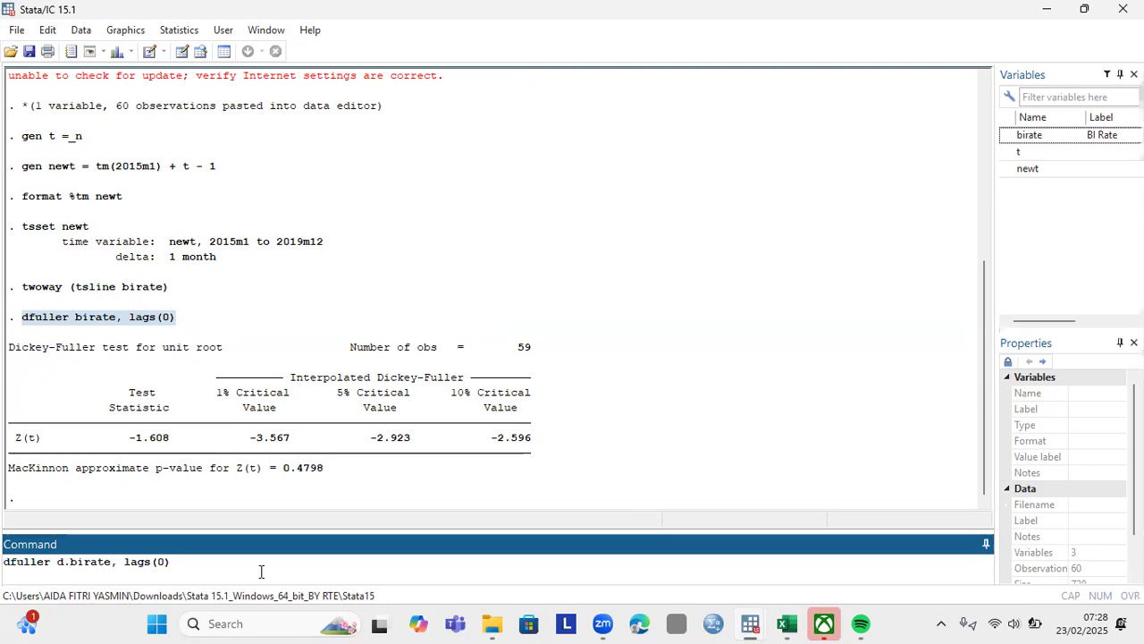
pyautogui.press('Return')
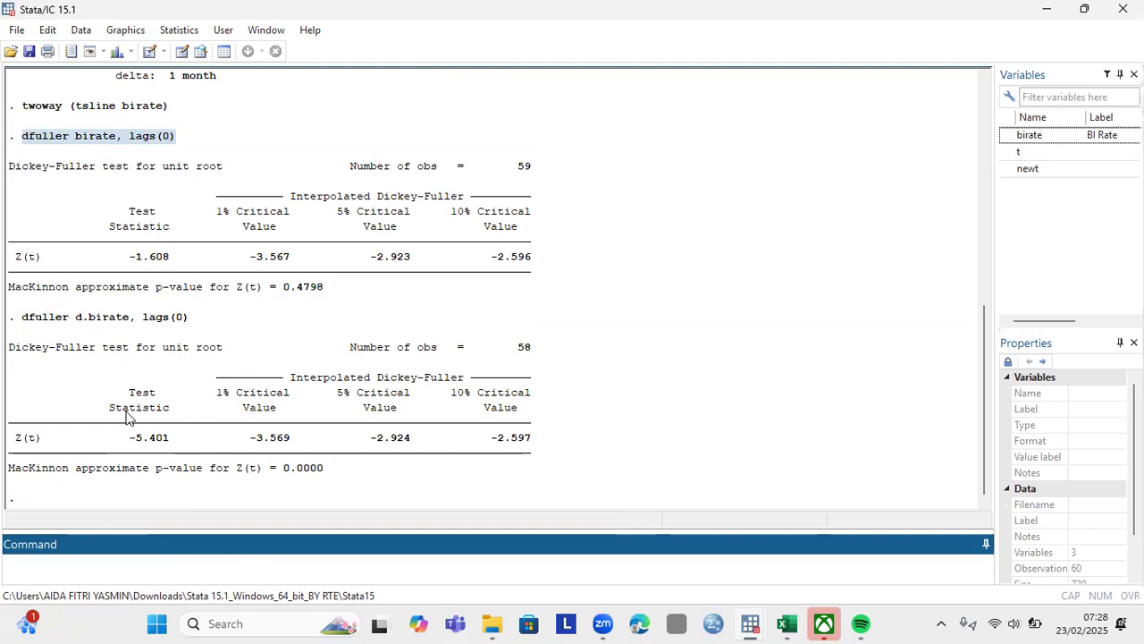
pyautogui.moveTo(123, 391); pyautogui.dragTo(181, 419)
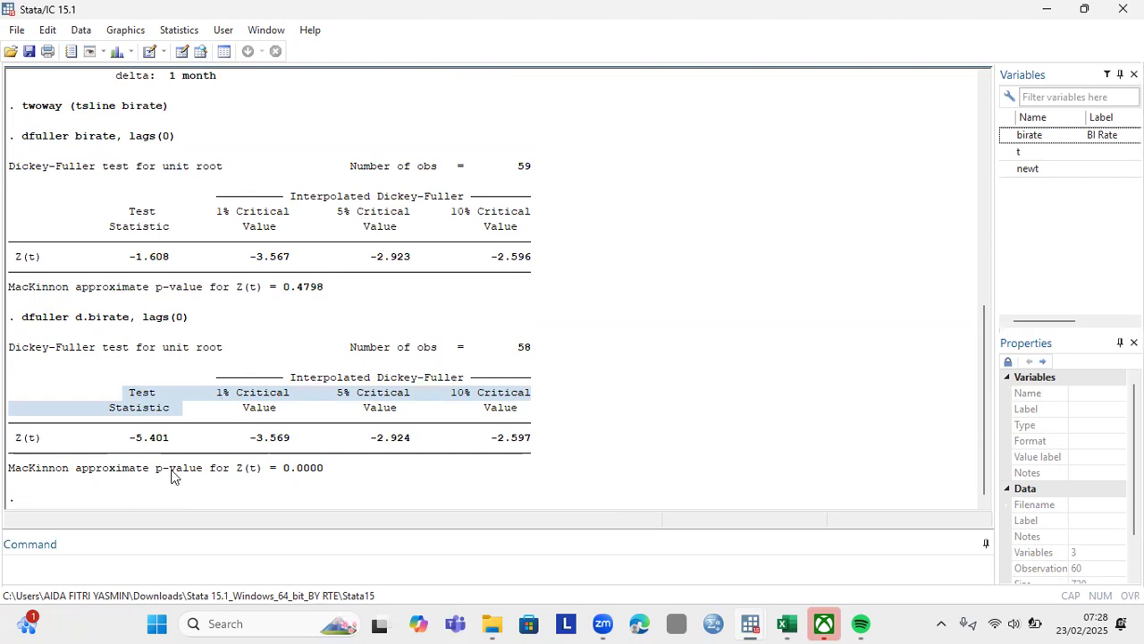
pyautogui.moveTo(286, 474); pyautogui.dragTo(326, 476)
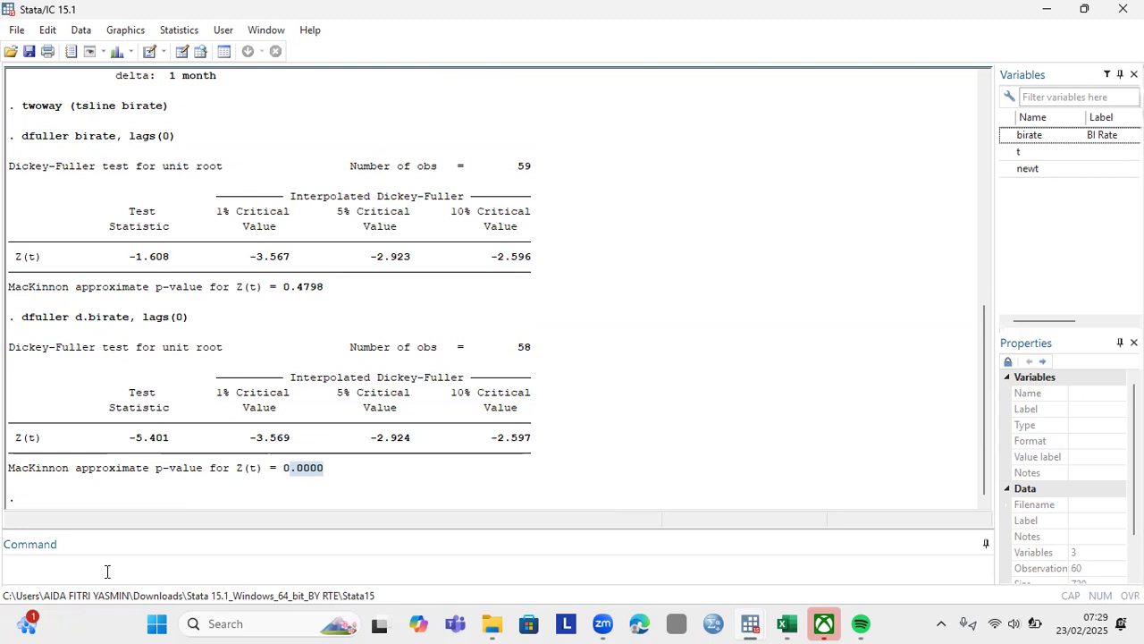
# Plot the autocorrelations of the differenced series with the command "ac d.birate", examine the correlogram and minimise its window.
pyautogui.click(107, 572)
pyautogui.write('a')
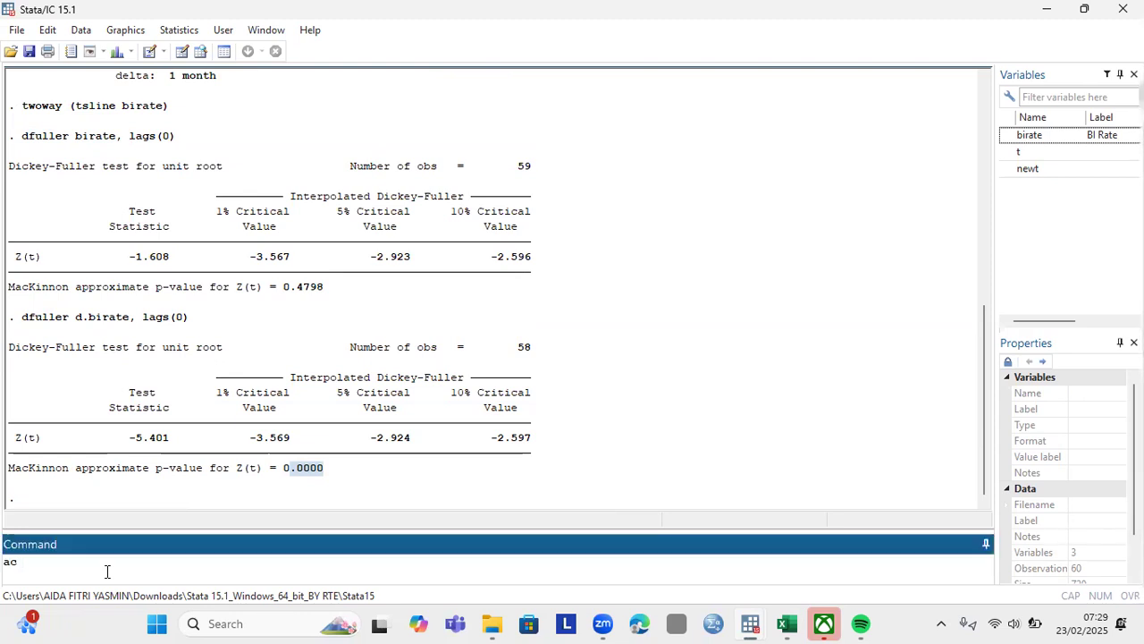
pyautogui.write('c ')
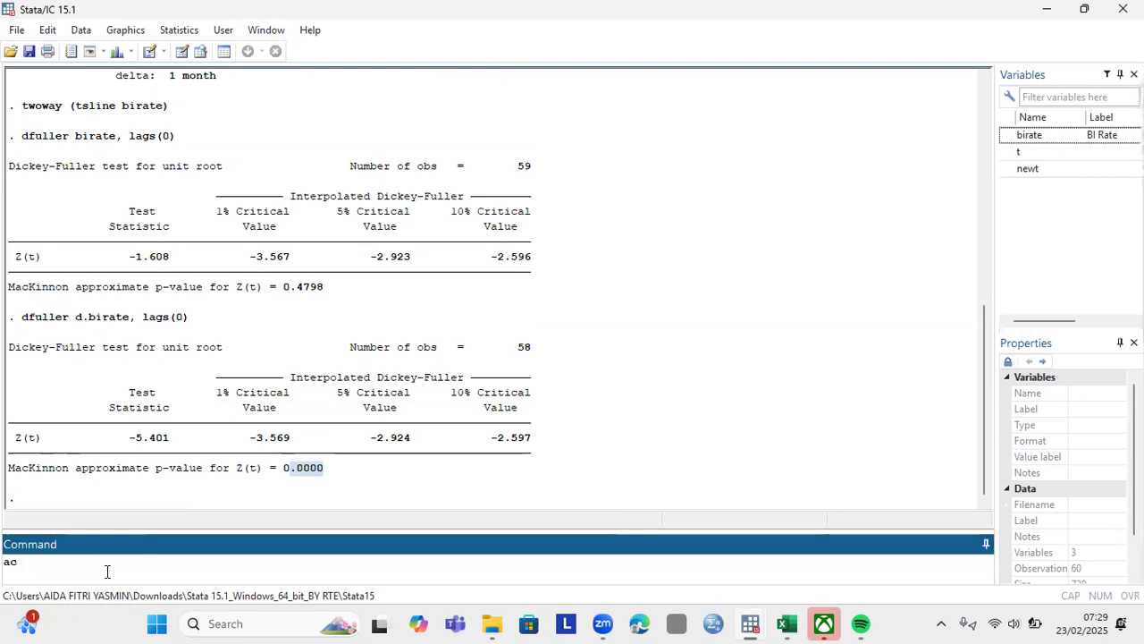
pyautogui.write('d.birate')
pyautogui.press('Return')
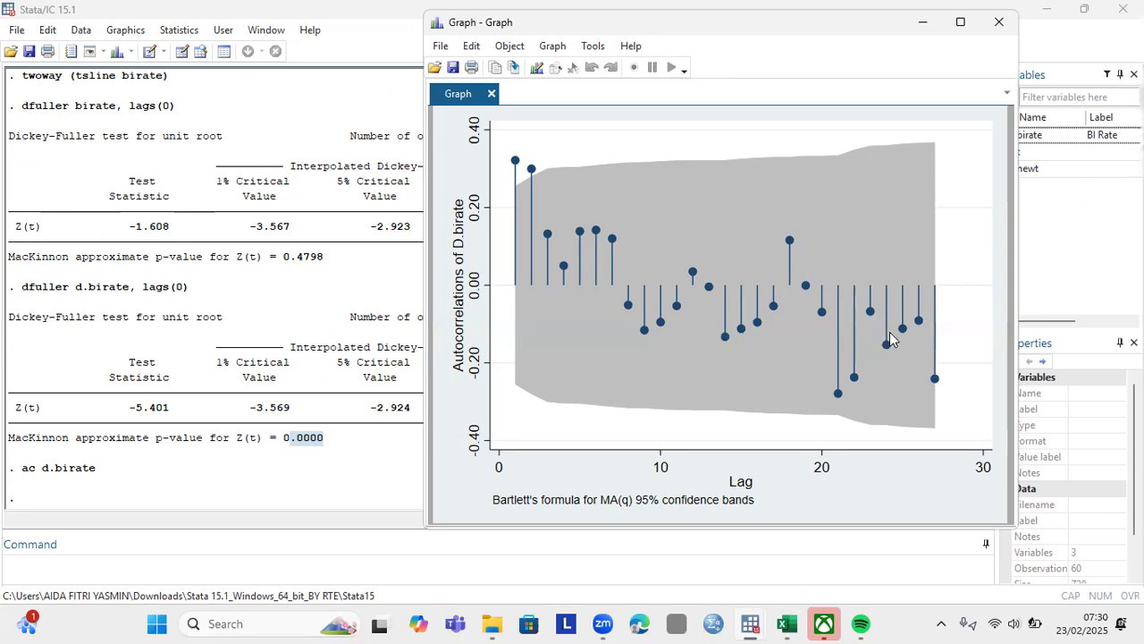
pyautogui.click(928, 22)
# Plot the partial autocorrelations of the differenced series with the command "pac d.birate", examine the graph and minimise its window.
pyautogui.click(217, 572)
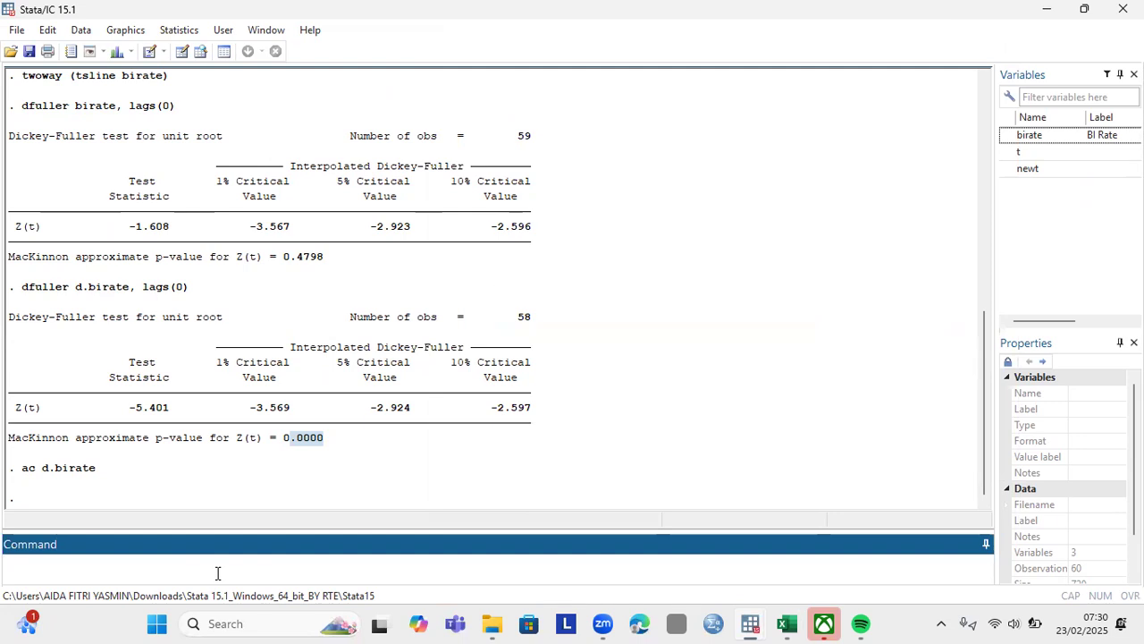
pyautogui.write('pac d.birat')
pyautogui.press('Return')
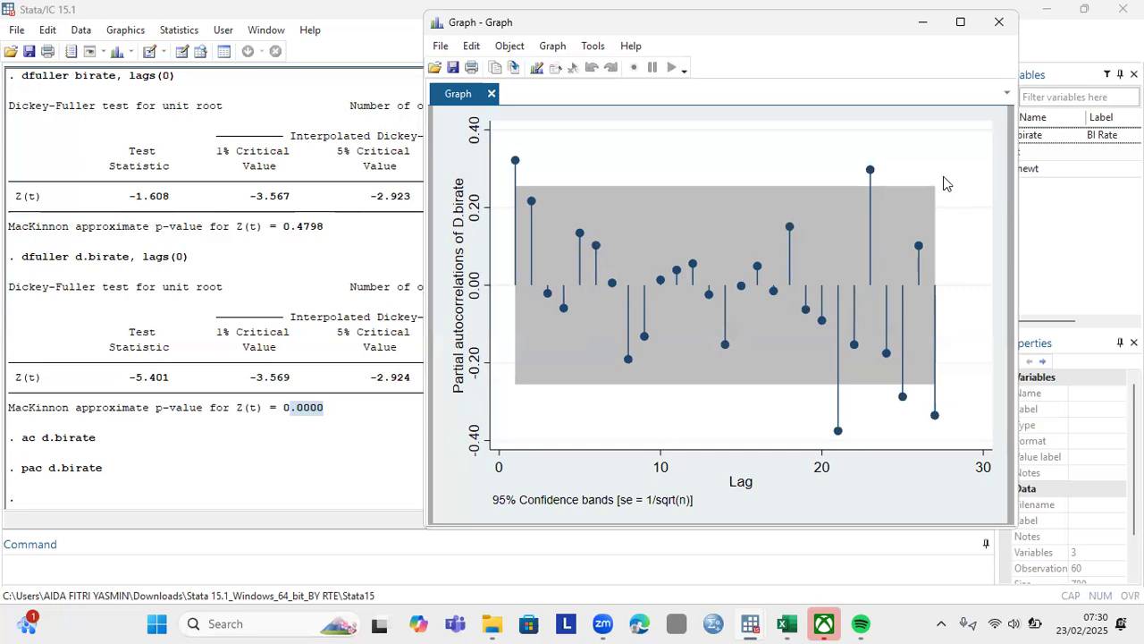
pyautogui.click(921, 30)
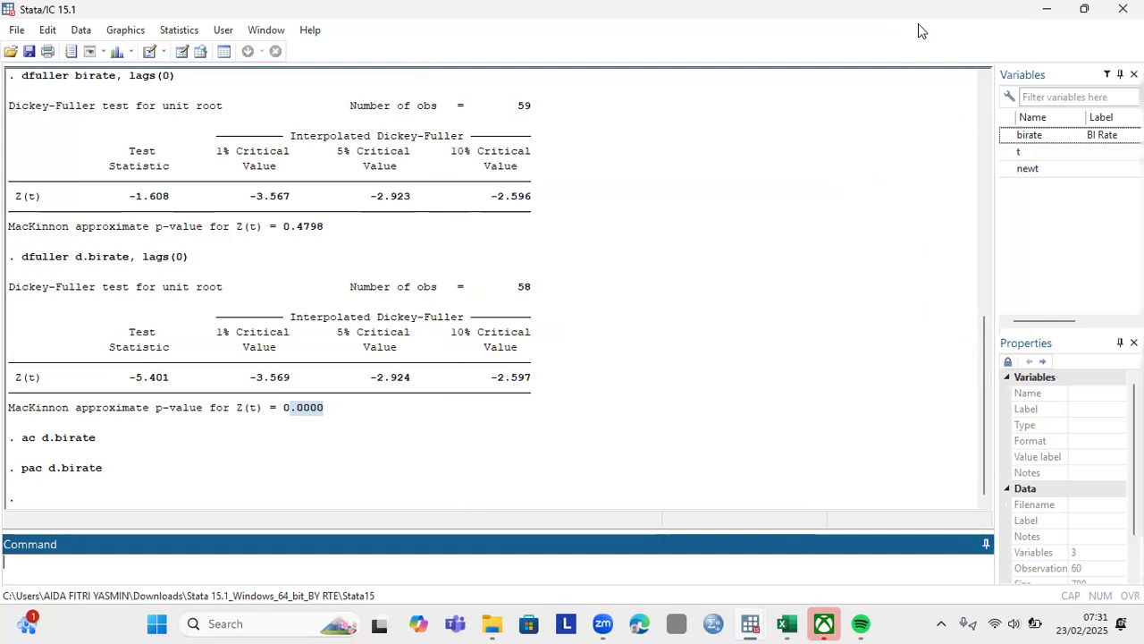
# Set up an ARIMA model with birate as dependent variable, autoregressive order 1, difference order 1 and moving-average order 2.
pyautogui.click(178, 30)
pyautogui.moveTo(234, 200)
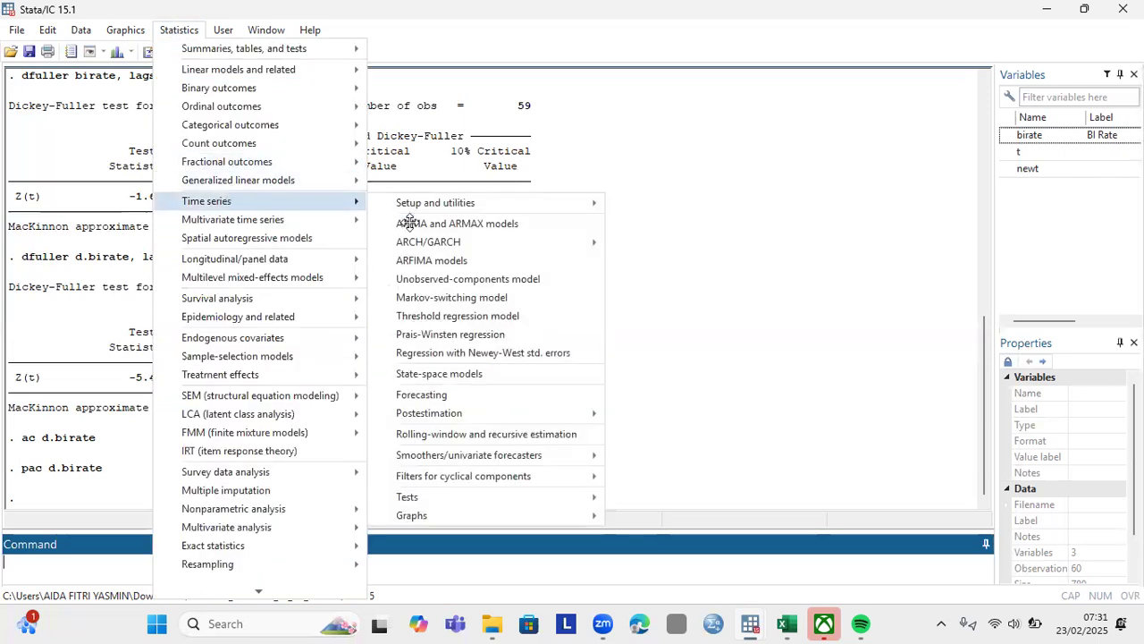
pyautogui.click(409, 223)
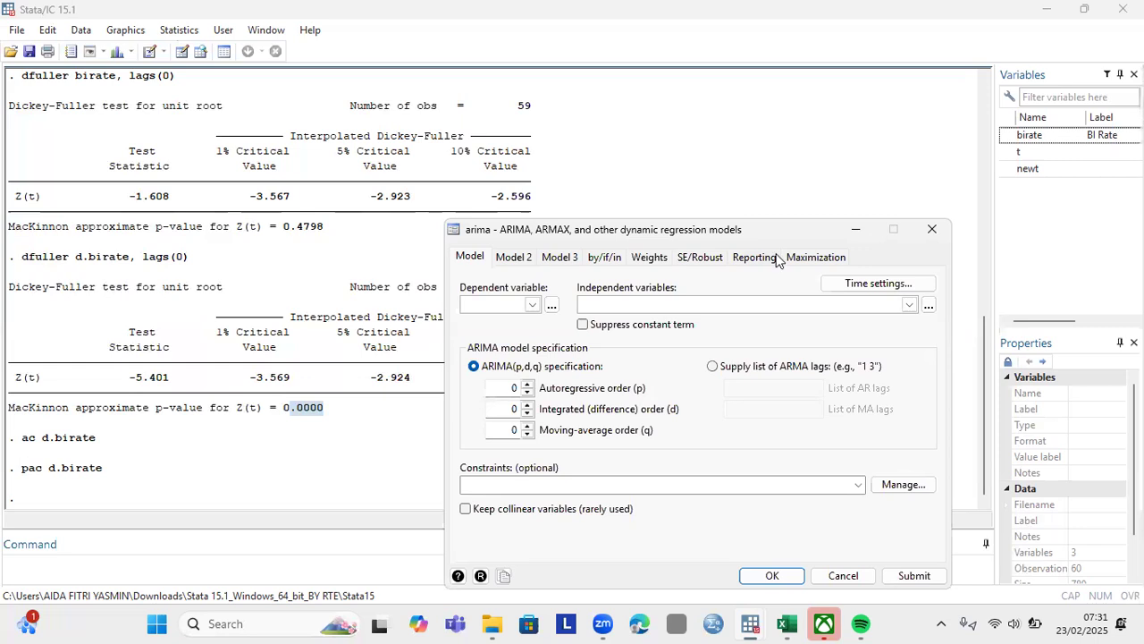
pyautogui.moveTo(794, 233); pyautogui.dragTo(677, 133)
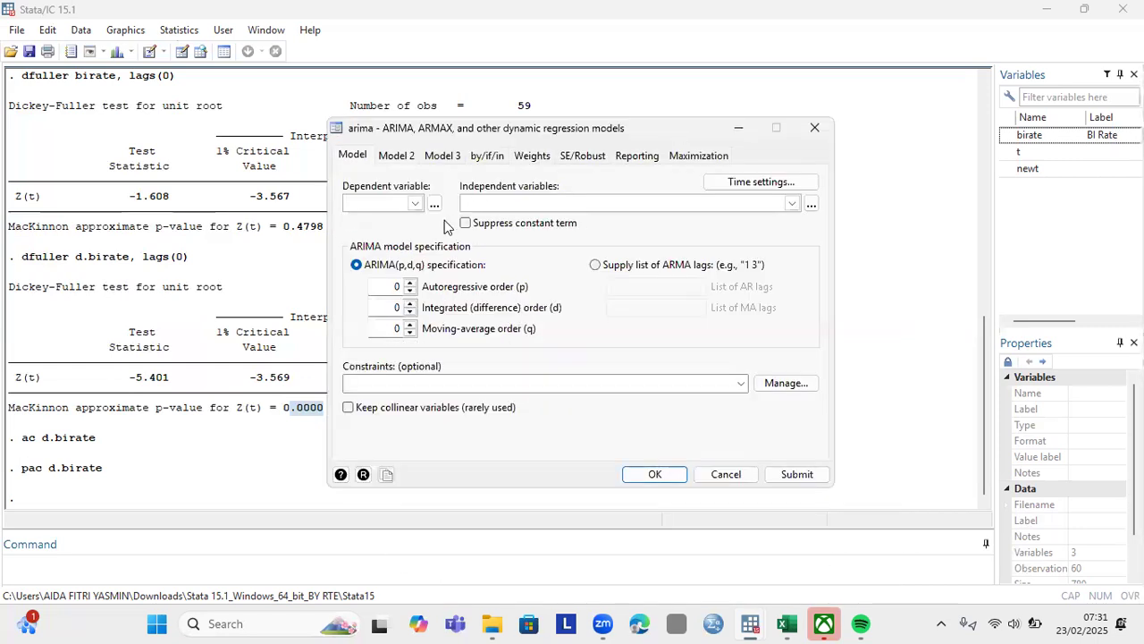
pyautogui.click(414, 202)
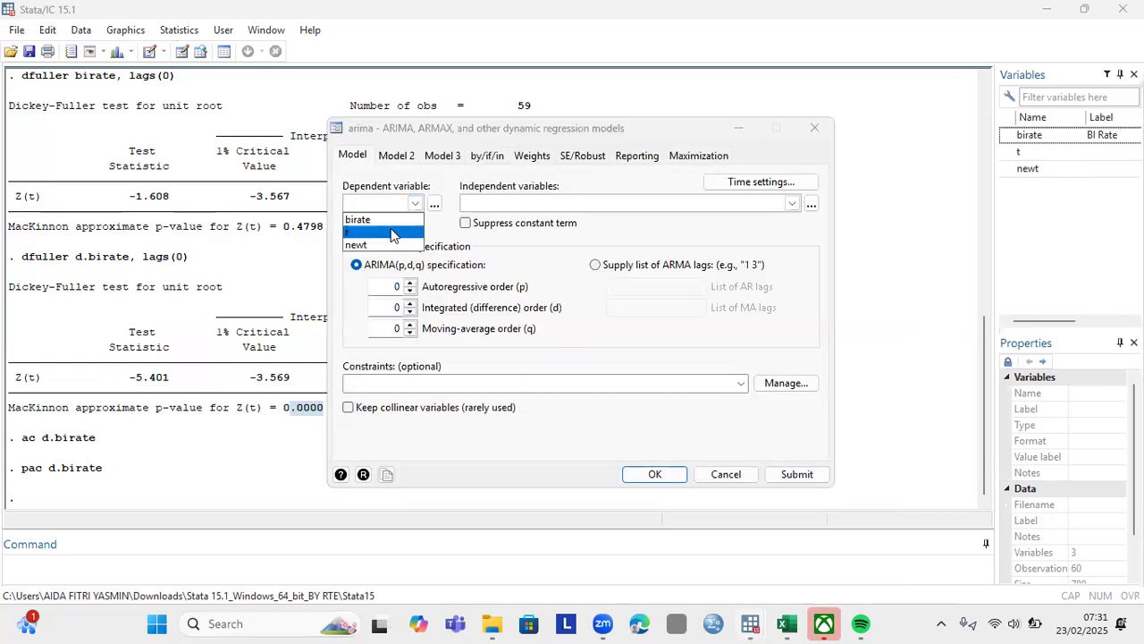
pyautogui.click(391, 222)
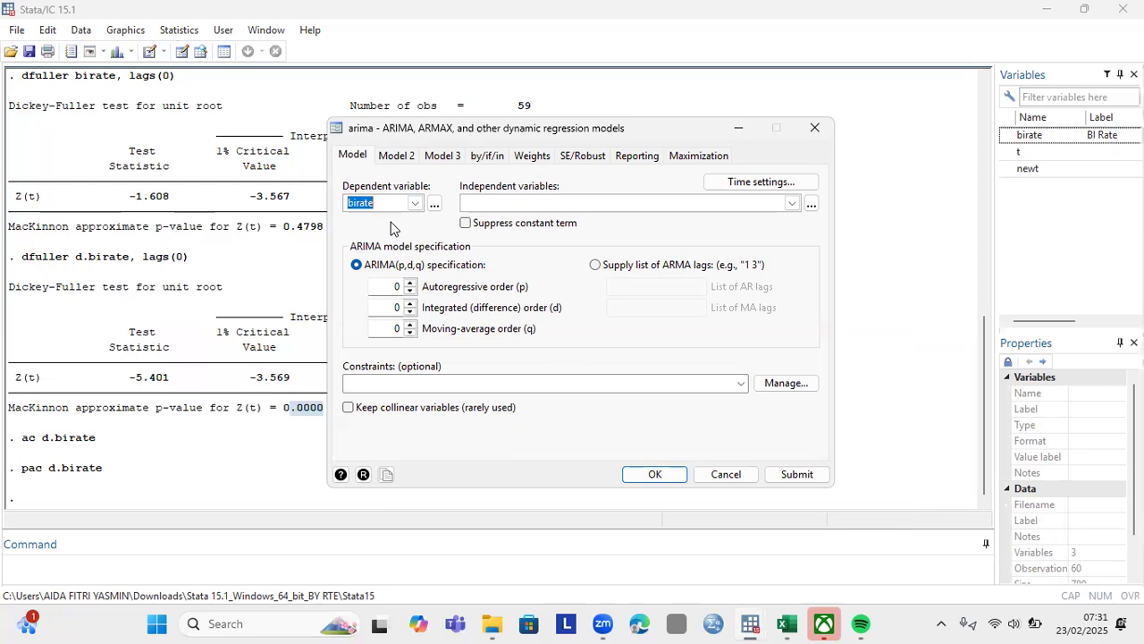
pyautogui.click(409, 283)
pyautogui.click(409, 303)
pyautogui.click(409, 326)
pyautogui.click(409, 325)
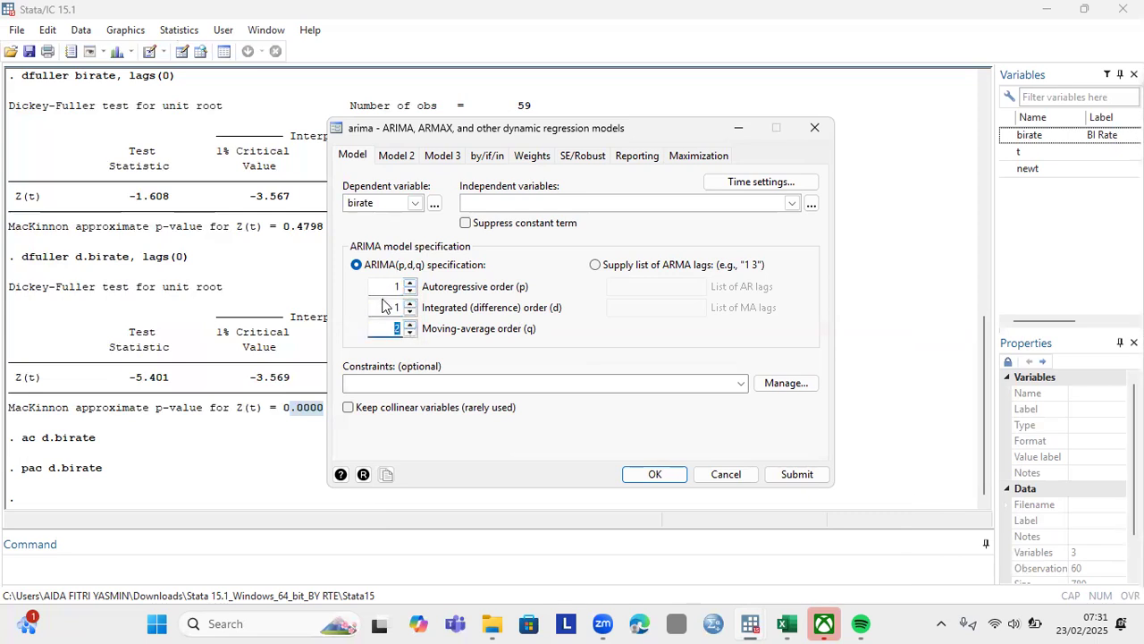
# Add a seasonal difference order of 1 with a seasonal lag of 12 to the ARIMA model and estimate it.
pyautogui.click(399, 159)
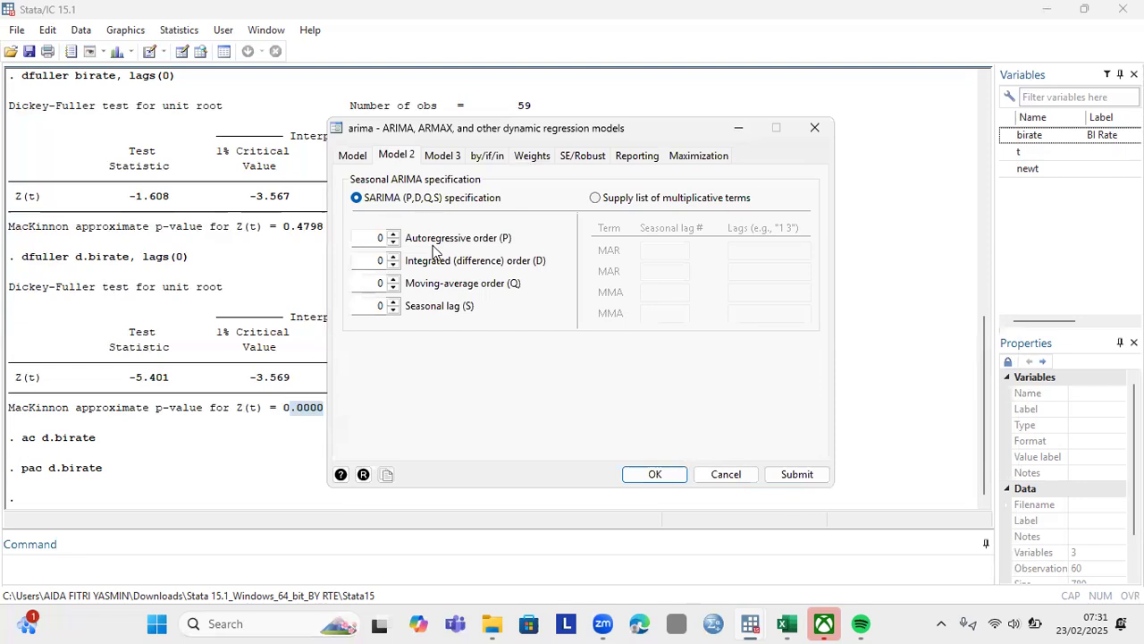
pyautogui.click(393, 257)
pyautogui.doubleClick(394, 302)
pyautogui.tripleClick(394, 302)
pyautogui.tripleClick(394, 302)
pyautogui.tripleClick(394, 302)
pyautogui.click(394, 302)
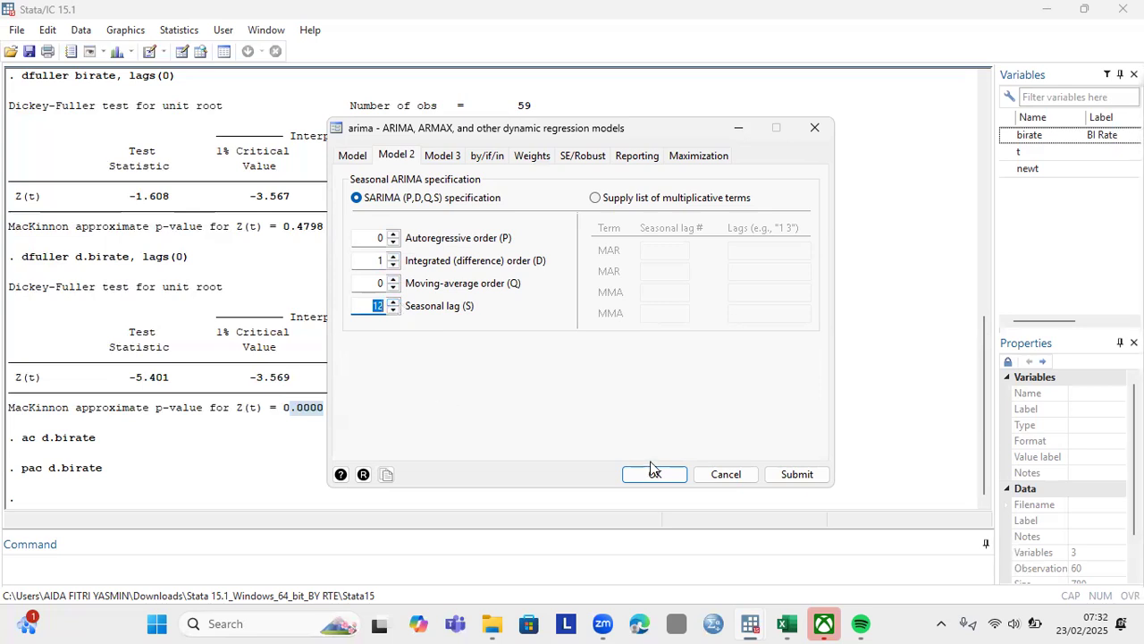
pyautogui.click(354, 159)
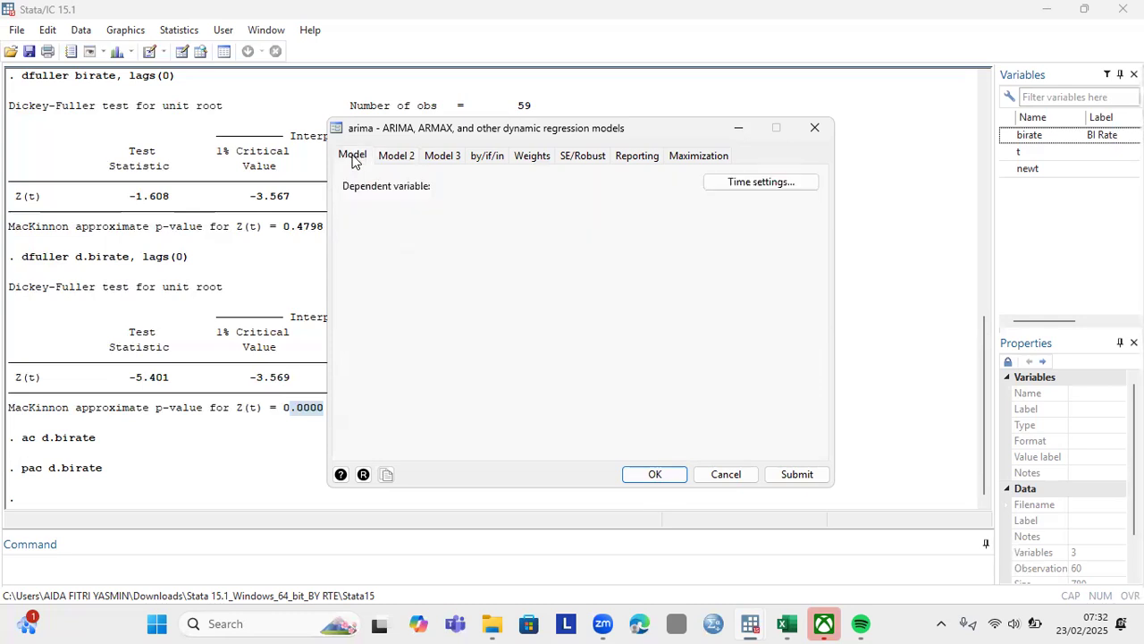
pyautogui.click(638, 478)
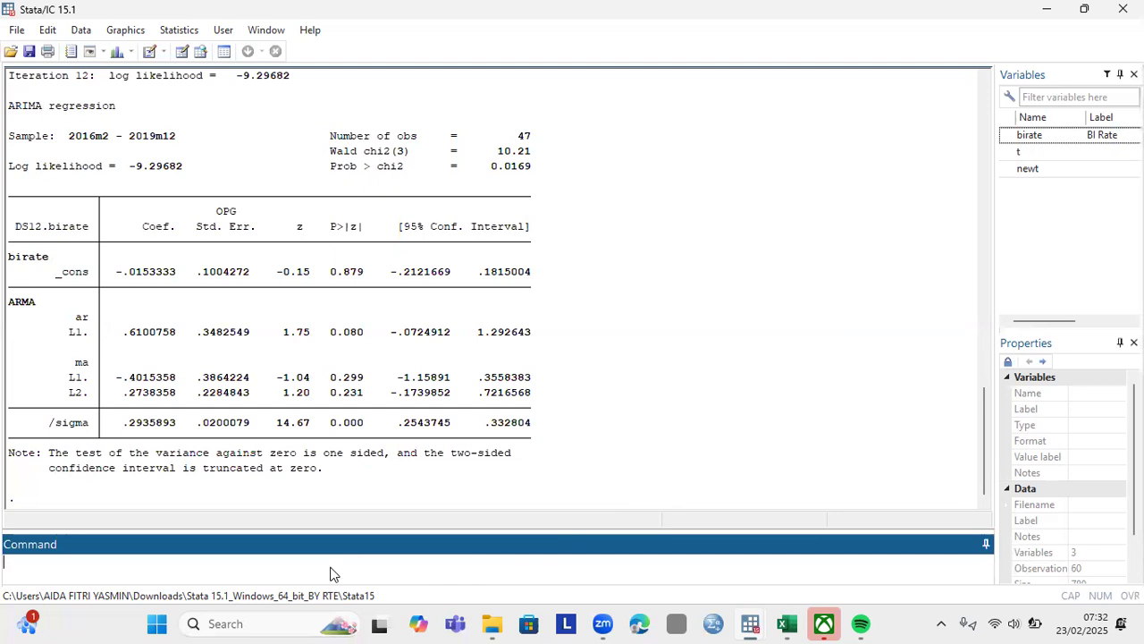
# Display the fitted model's information criteria with "estat ic" and check its AIC.
pyautogui.write('estat ic')
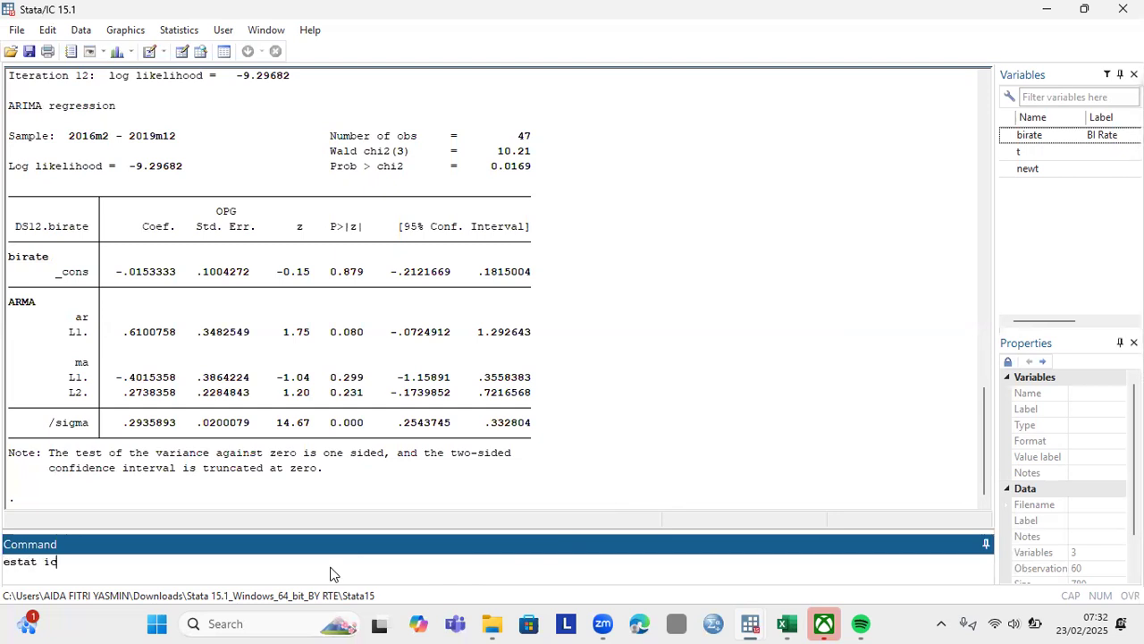
pyautogui.press('Return')
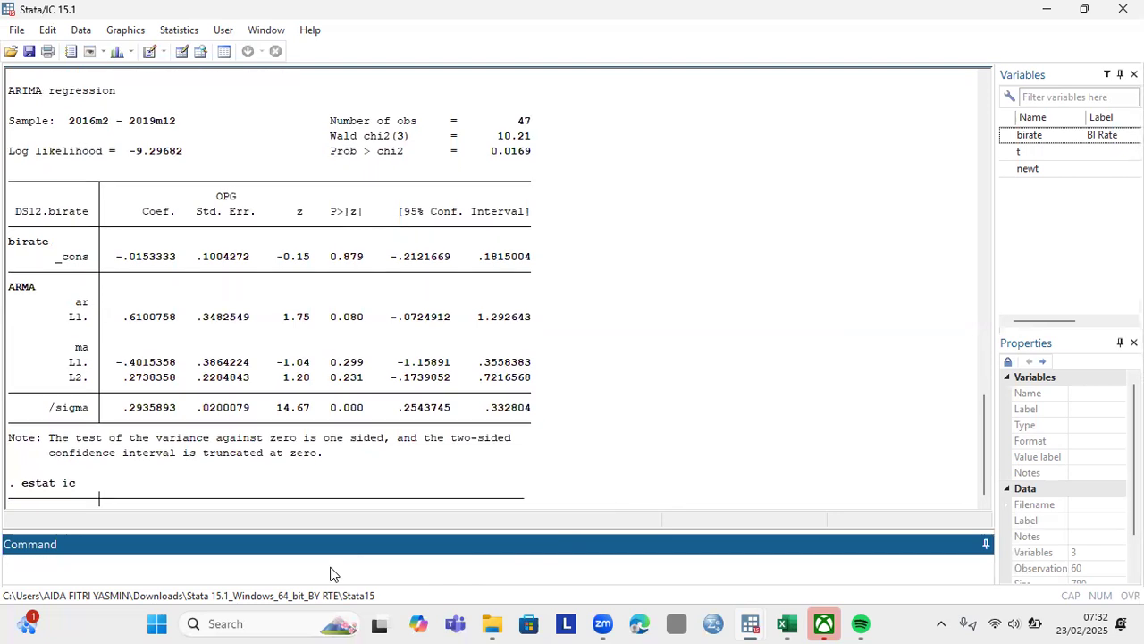
pyautogui.moveTo(420, 412); pyautogui.dragTo(451, 413)
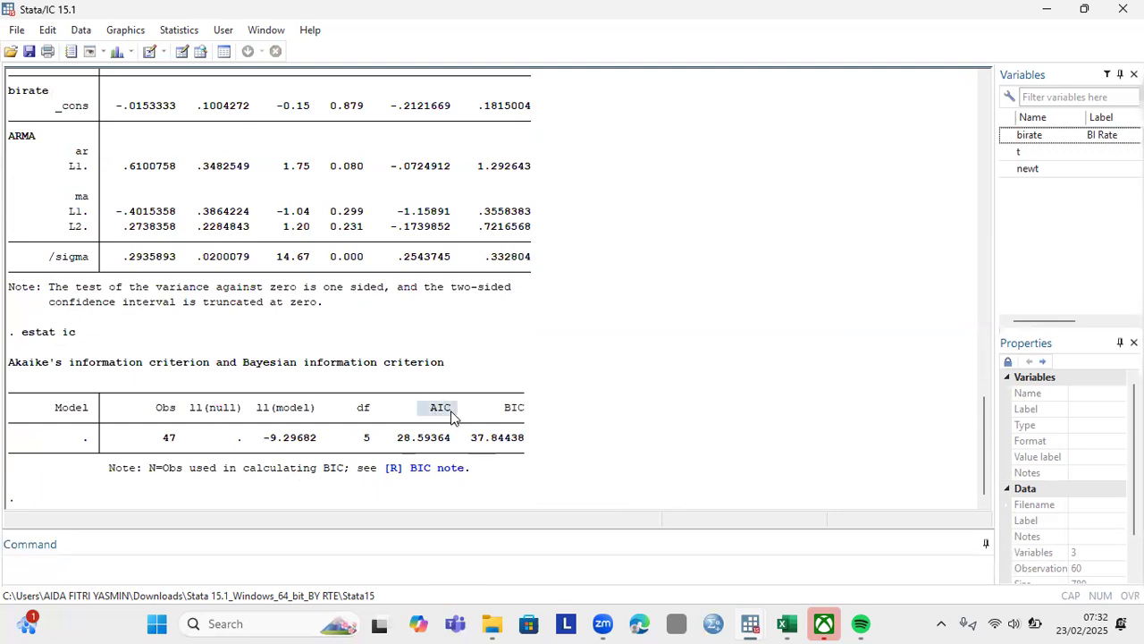
# Reuse the previous ARIMA command with changed orders and run "arima birate, arima(0,1,1) sarima(0,1,0,12)".
pyautogui.click(91, 574)
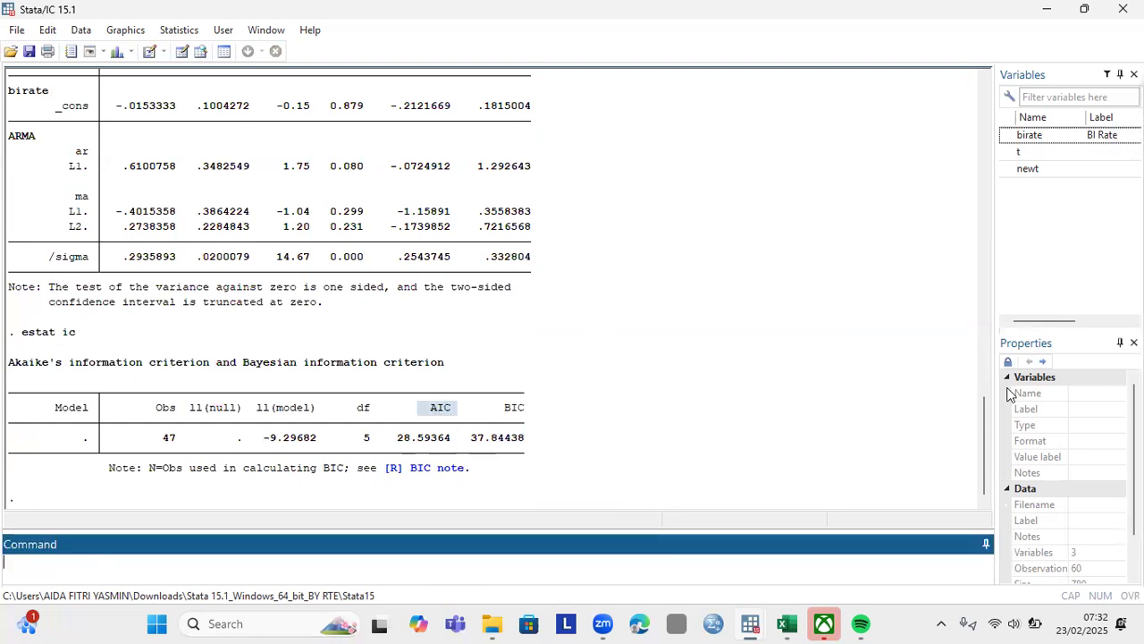
pyautogui.moveTo(986, 451); pyautogui.dragTo(984, 293)
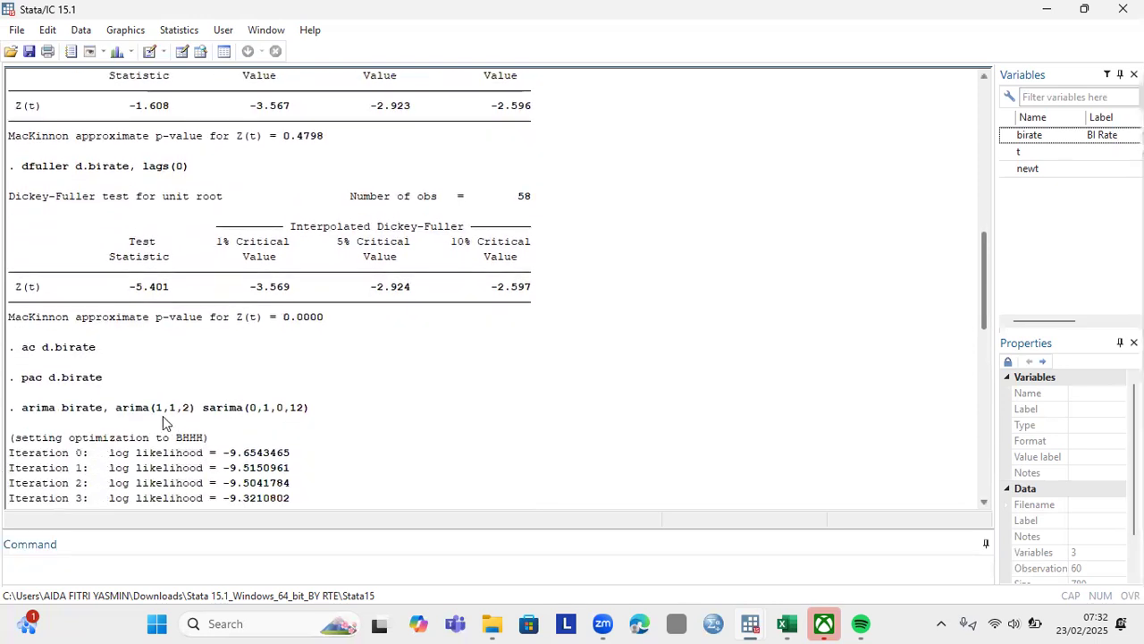
pyautogui.moveTo(24, 411); pyautogui.dragTo(314, 419)
pyautogui.hotkey('ctrl', 'c')
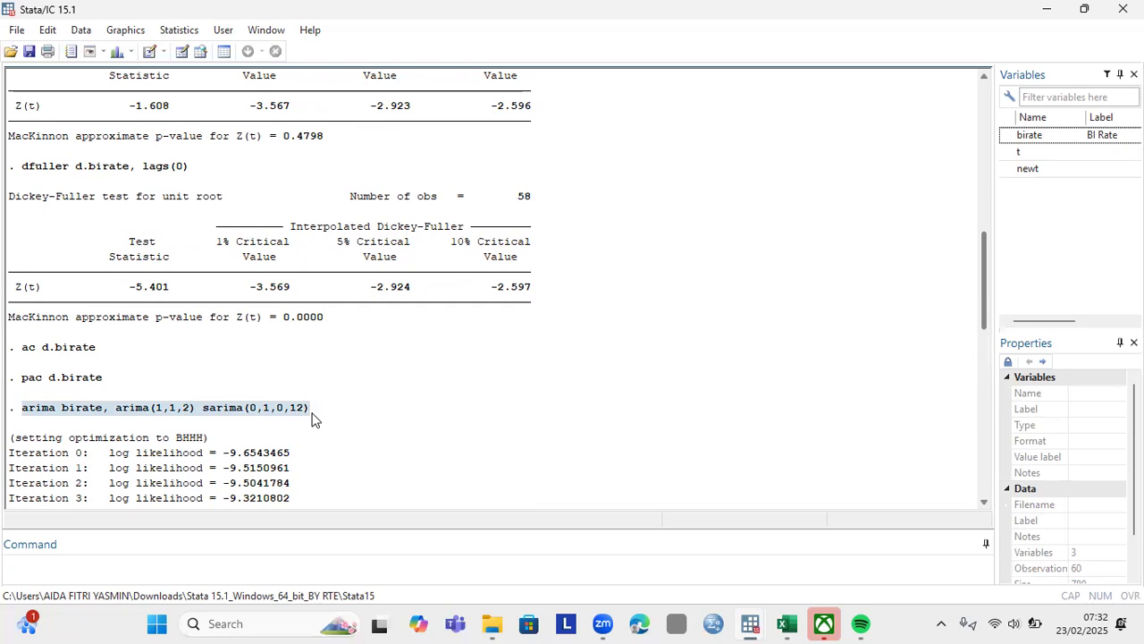
pyautogui.click(93, 577)
pyautogui.hotkey('ctrl', 'v')
pyautogui.click(145, 563)
pyautogui.press('BackSpace')
pyautogui.write('0')
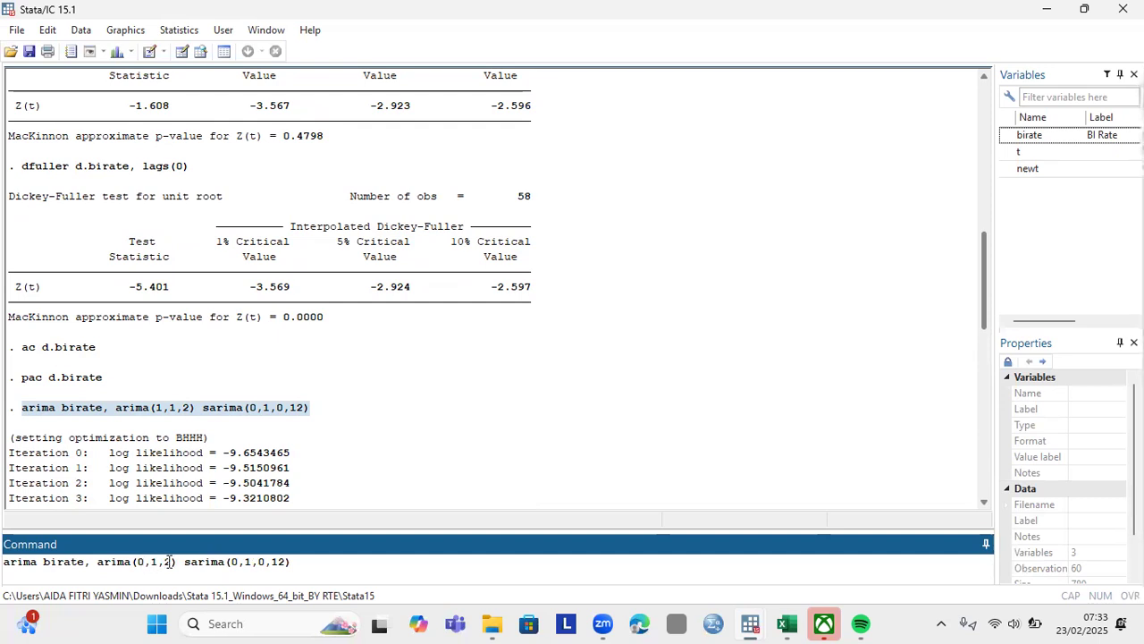
pyautogui.click(168, 561)
pyautogui.press('BackSpace')
pyautogui.write('1')
pyautogui.press('Return')
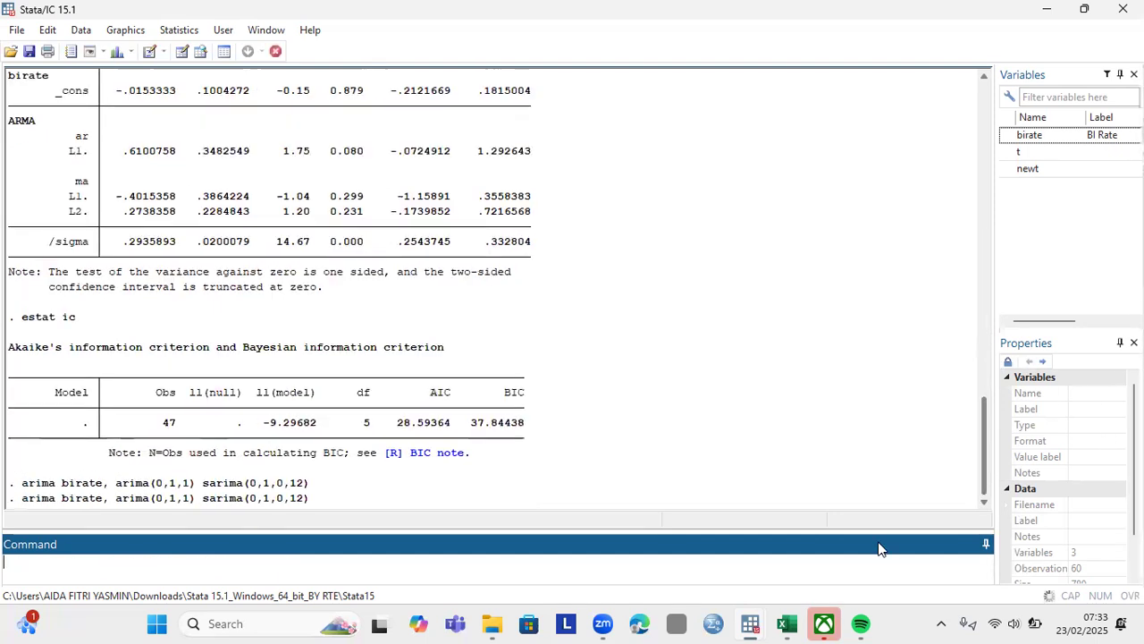
# Run "estat ic" for the ARIMA(0,1,1) model and check its AIC value.
pyautogui.write('est')
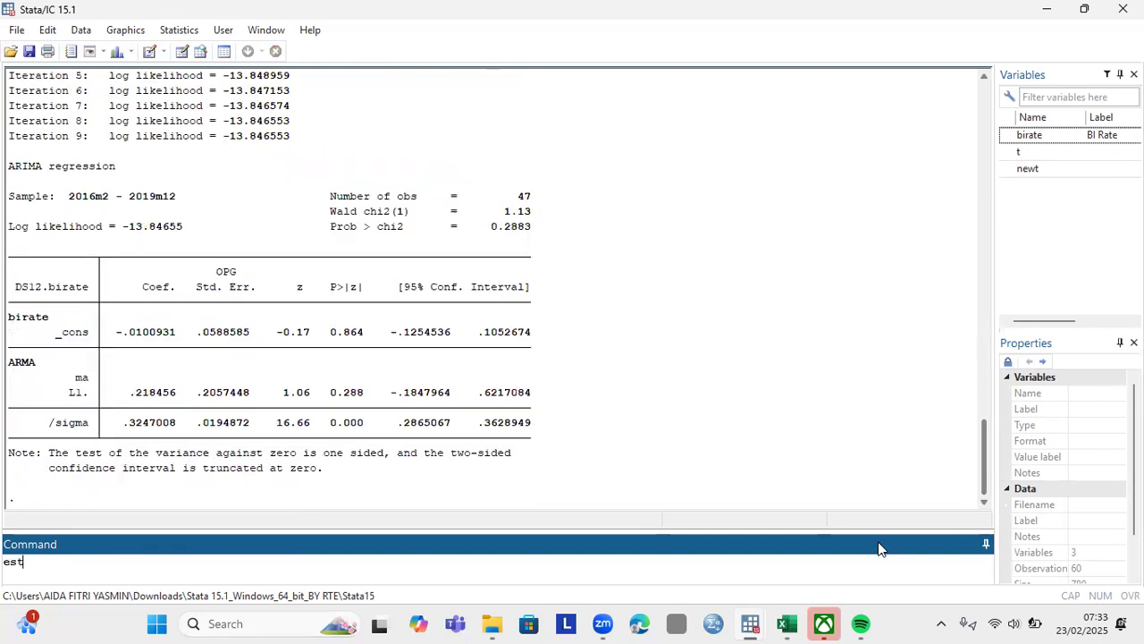
pyautogui.write('at i')
pyautogui.press('Return')
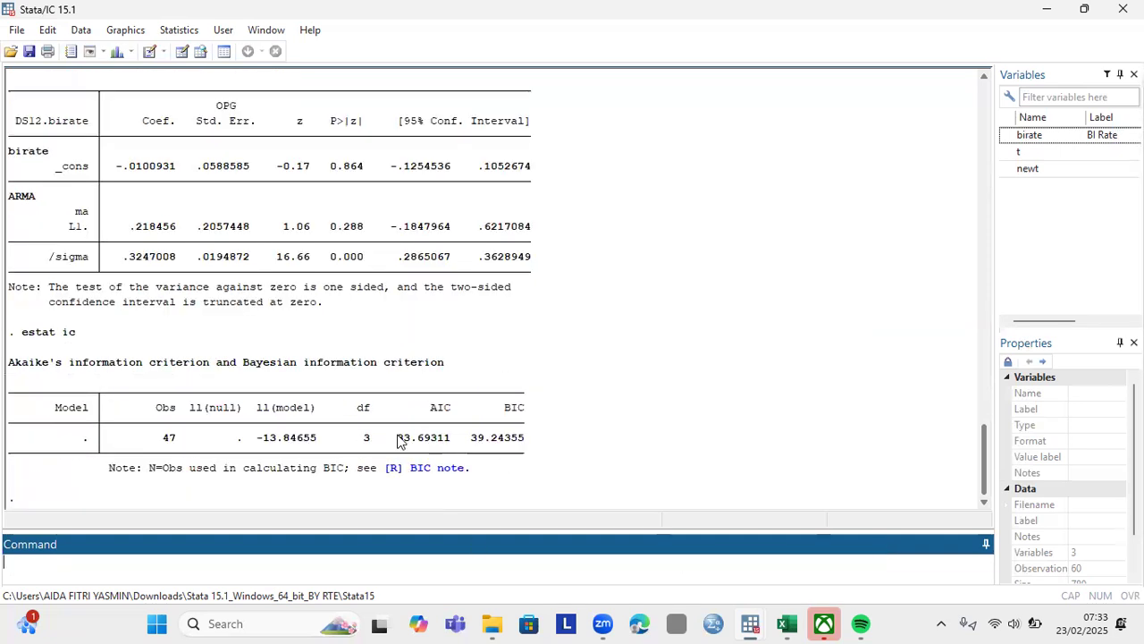
pyautogui.moveTo(399, 437); pyautogui.dragTo(447, 447)
pyautogui.doubleClick(444, 411)
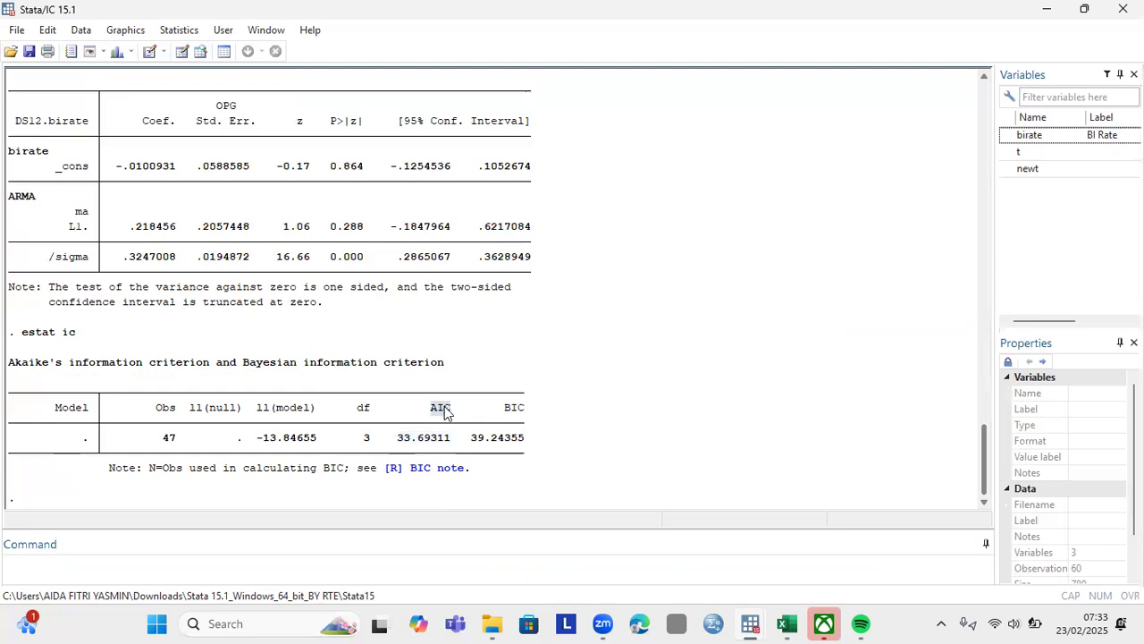
# Review the results from the data setup onward and compare the AIC values of the ARIMA(1,1,2) and ARIMA(0,1,1) models.
pyautogui.moveTo(984, 468); pyautogui.dragTo(975, 182)
pyautogui.moveTo(977, 190)
pyautogui.mouseDown()
pyautogui.moveTo(977, 239)
pyautogui.moveTo(977, 182)
pyautogui.mouseUp()
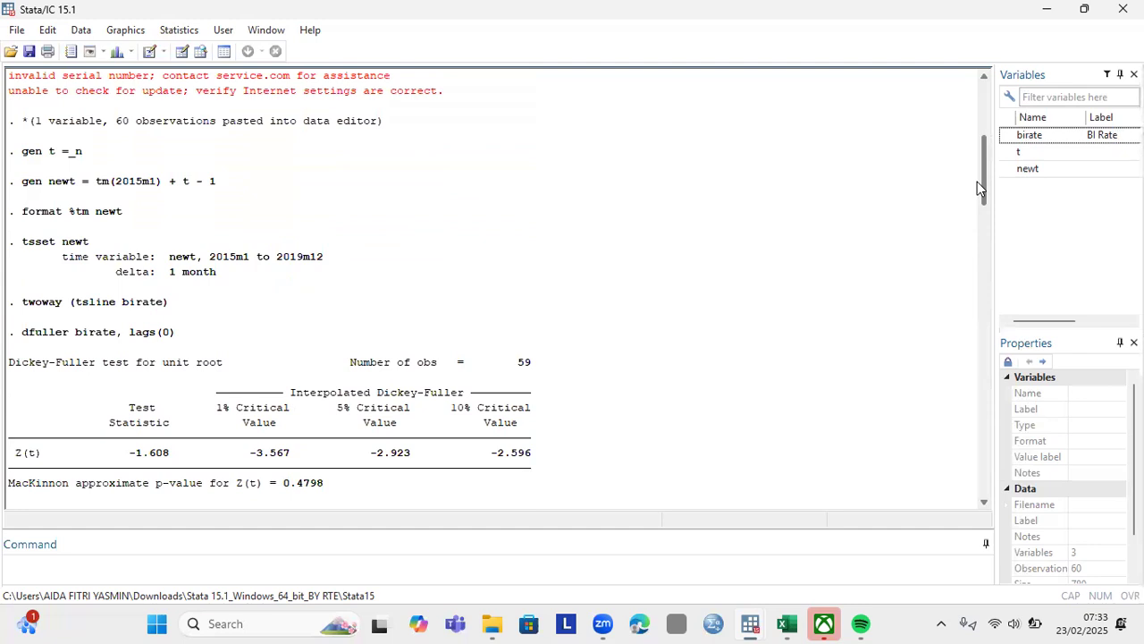
pyautogui.moveTo(977, 181); pyautogui.dragTo(954, 340)
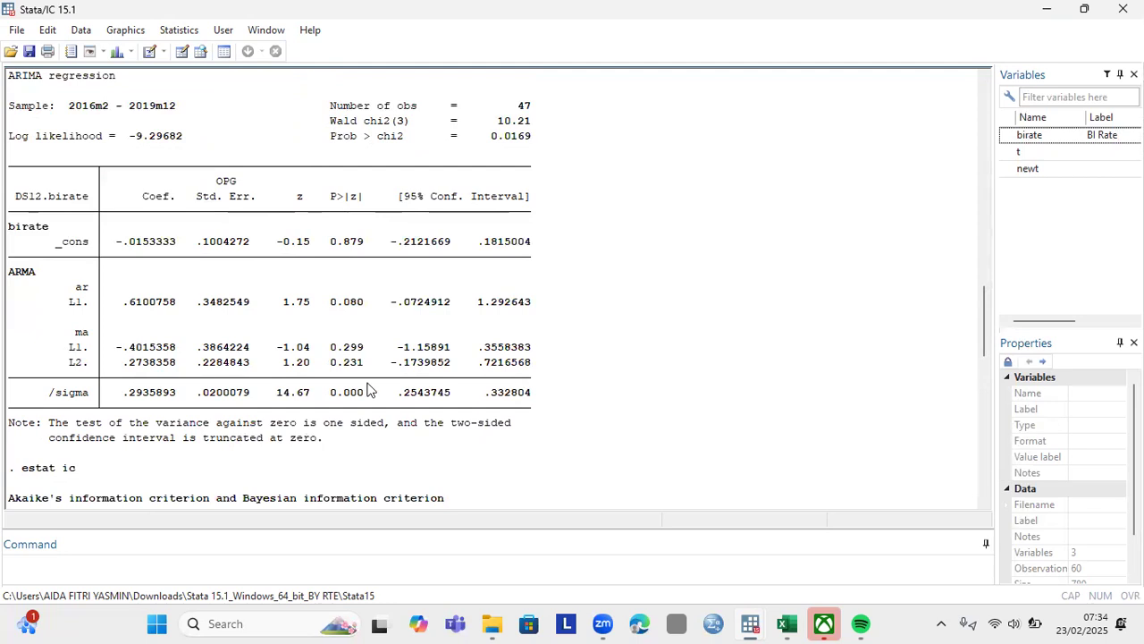
pyautogui.moveTo(986, 323); pyautogui.dragTo(984, 354)
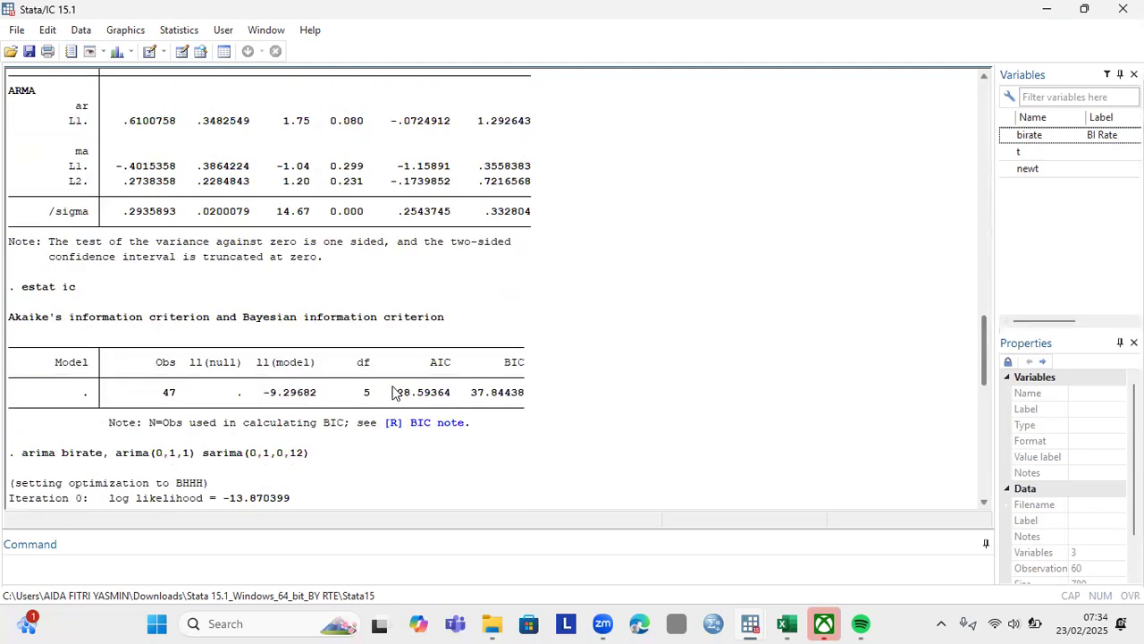
pyautogui.moveTo(397, 391); pyautogui.dragTo(459, 400)
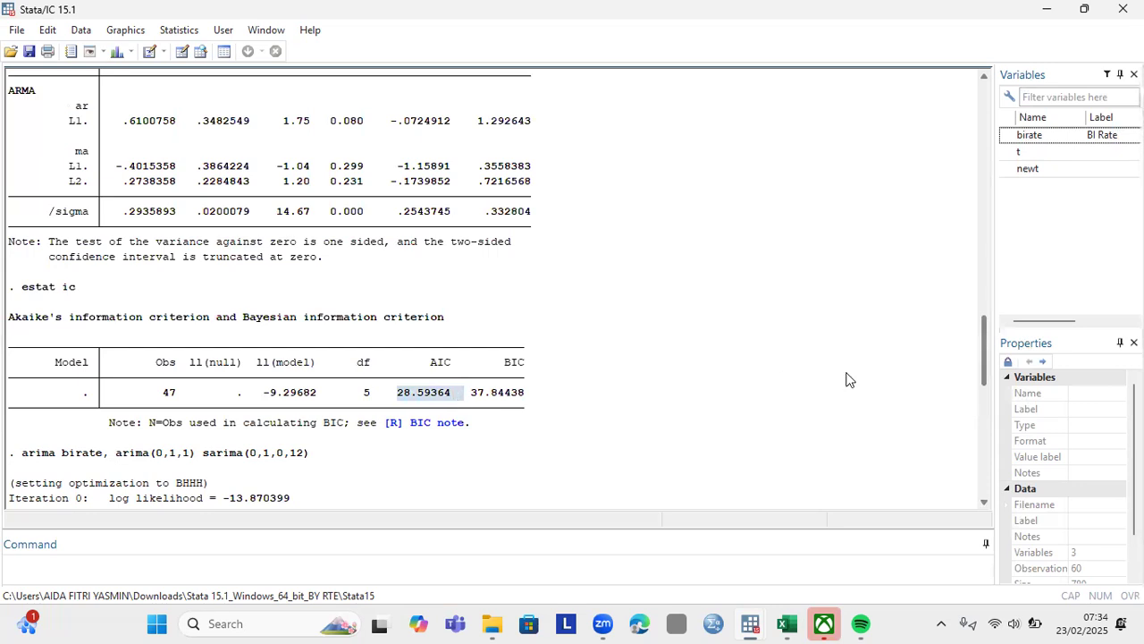
pyautogui.moveTo(984, 345); pyautogui.dragTo(970, 483)
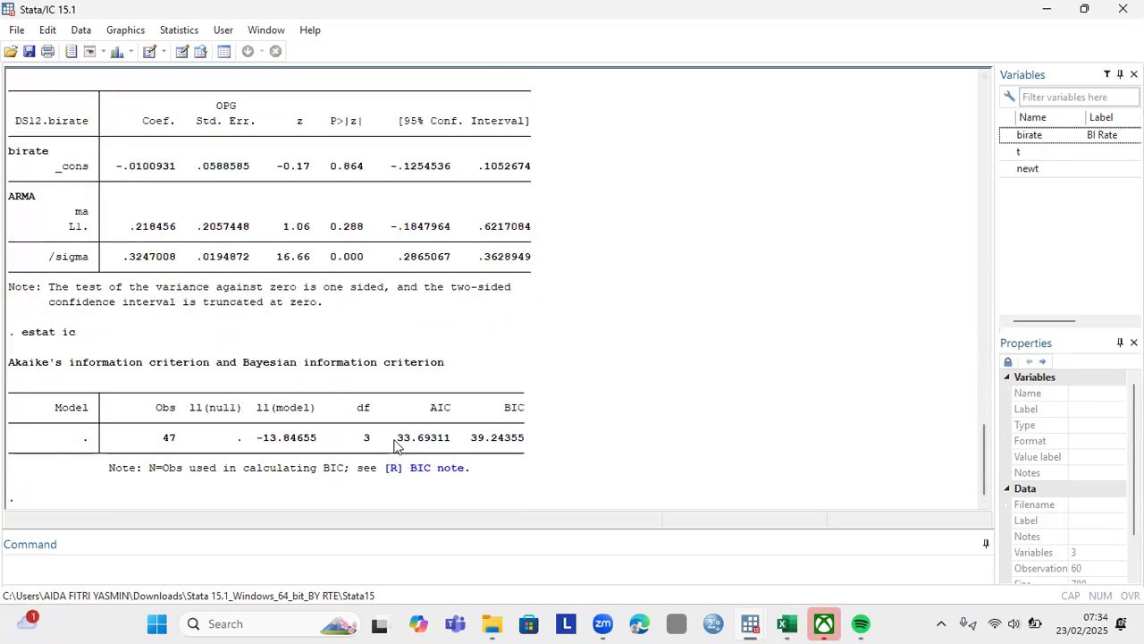
pyautogui.moveTo(404, 438); pyautogui.dragTo(445, 440)
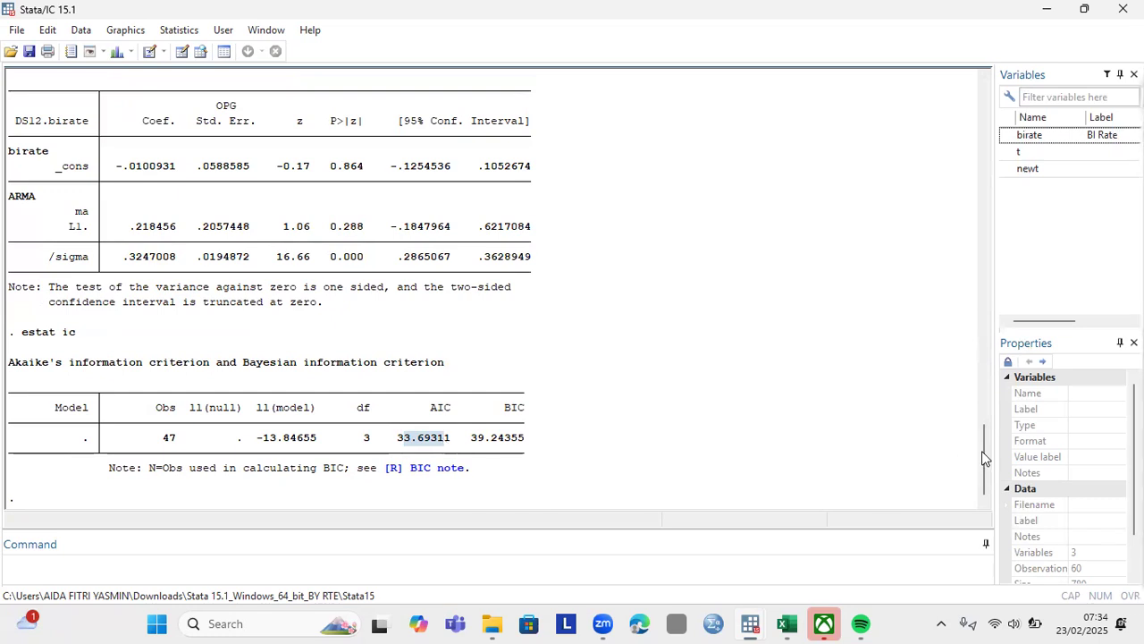
pyautogui.moveTo(986, 474); pyautogui.dragTo(957, 231)
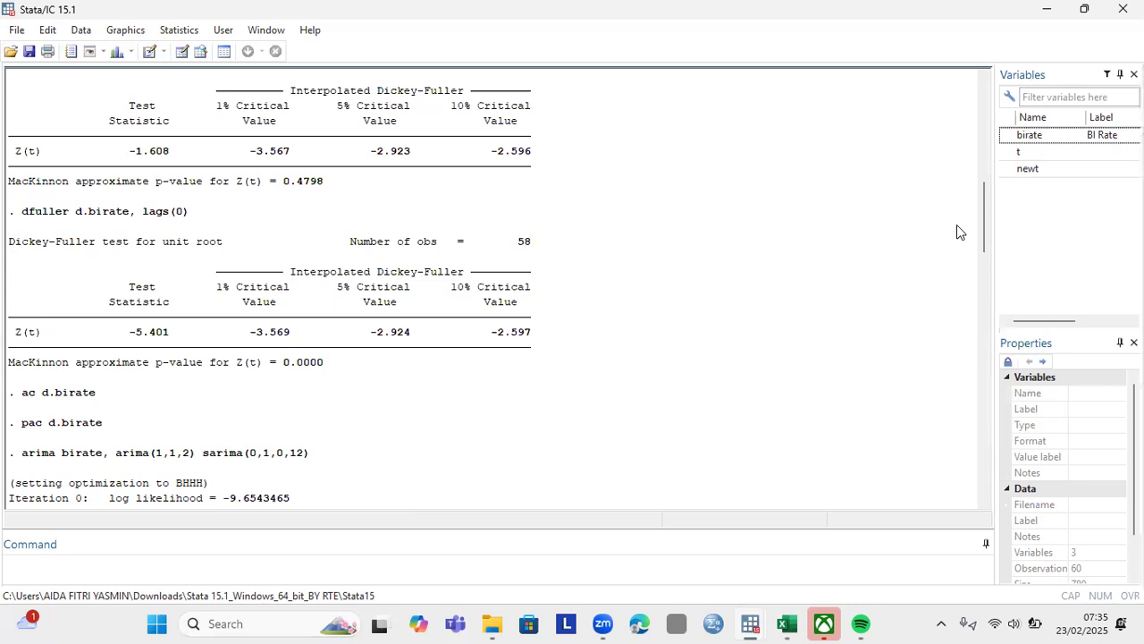
# Append 6 observations to the end of the time-series dataset.
pyautogui.click(180, 33)
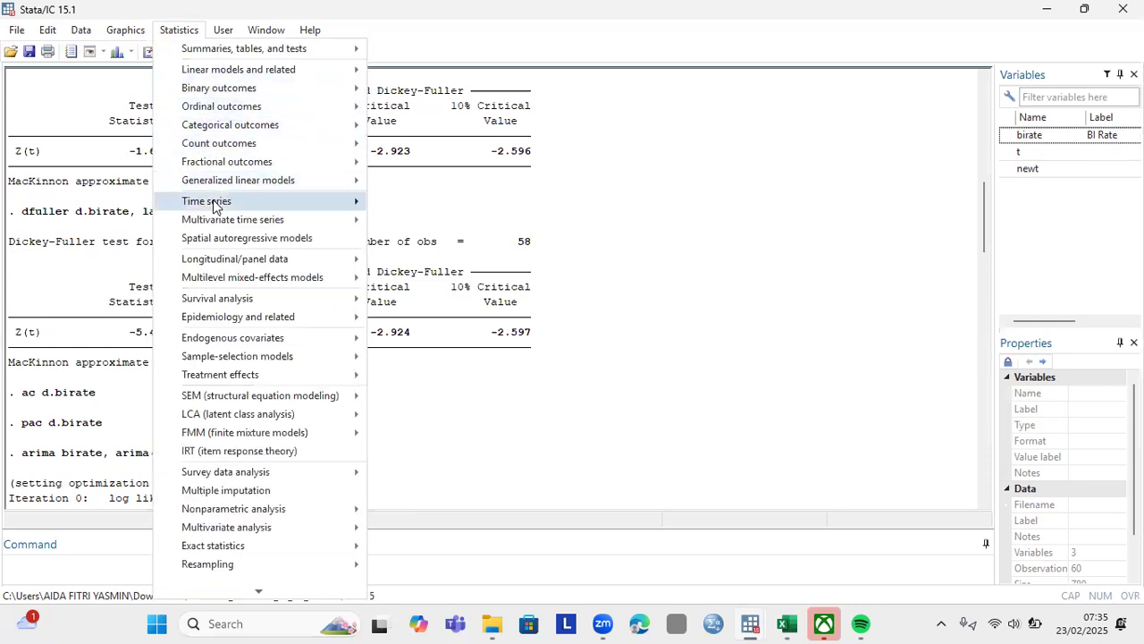
pyautogui.moveTo(219, 202)
pyautogui.moveTo(425, 203)
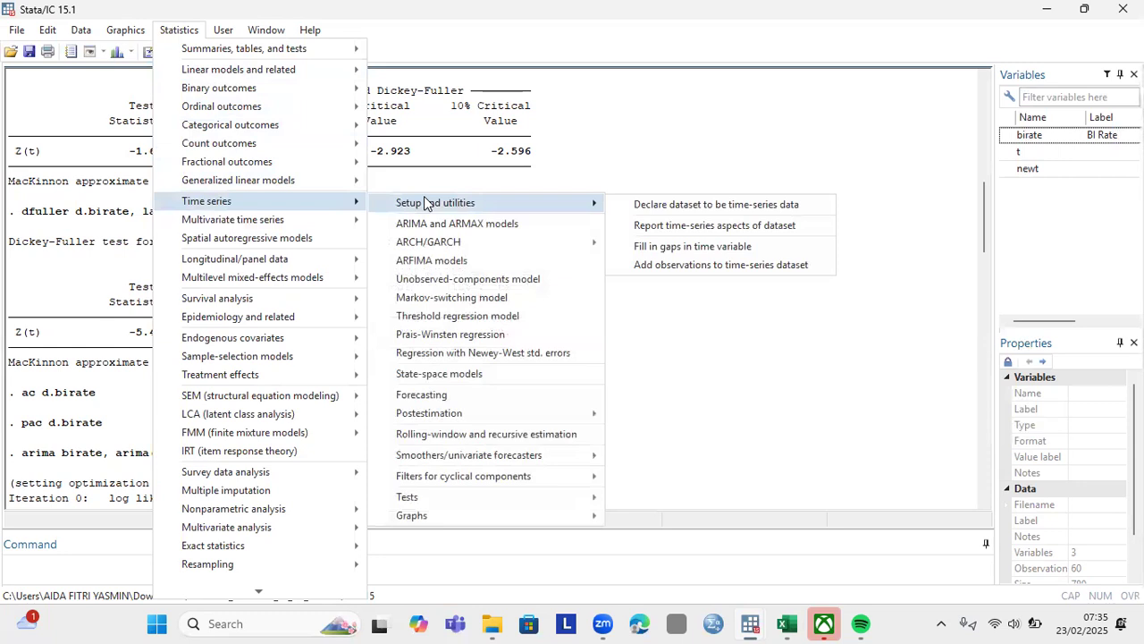
pyautogui.click(636, 265)
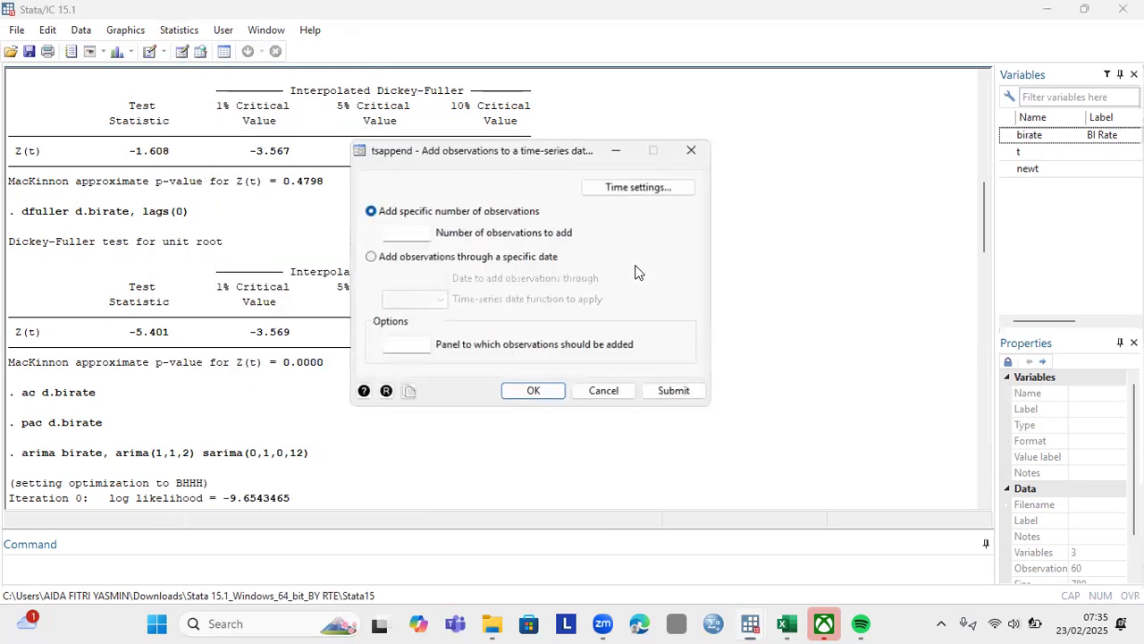
pyautogui.click(416, 234)
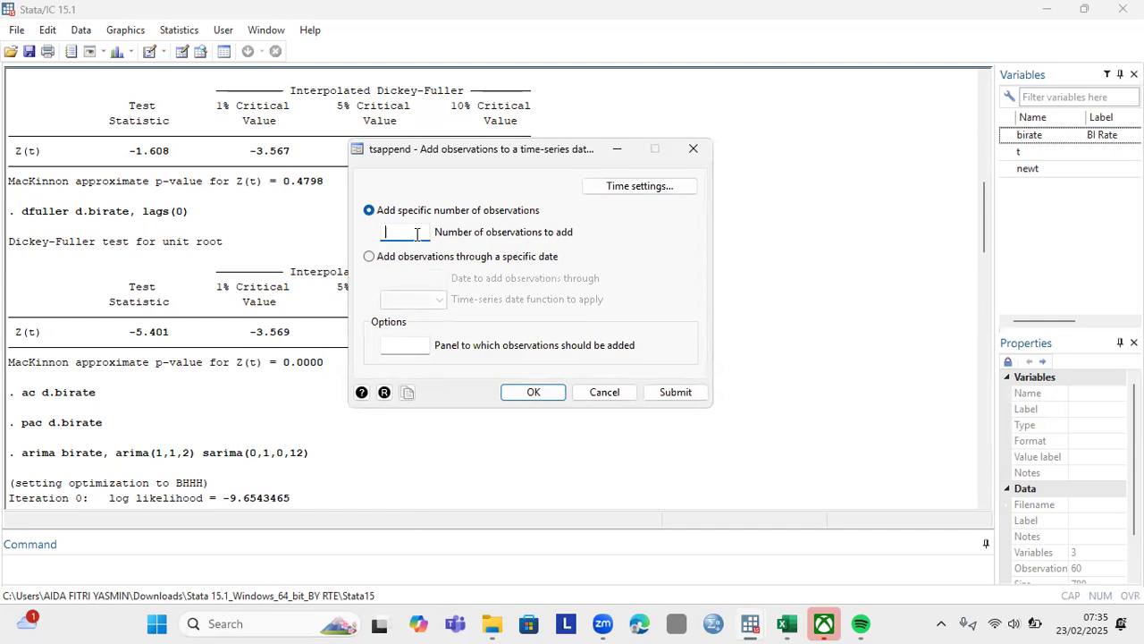
pyautogui.click(531, 394)
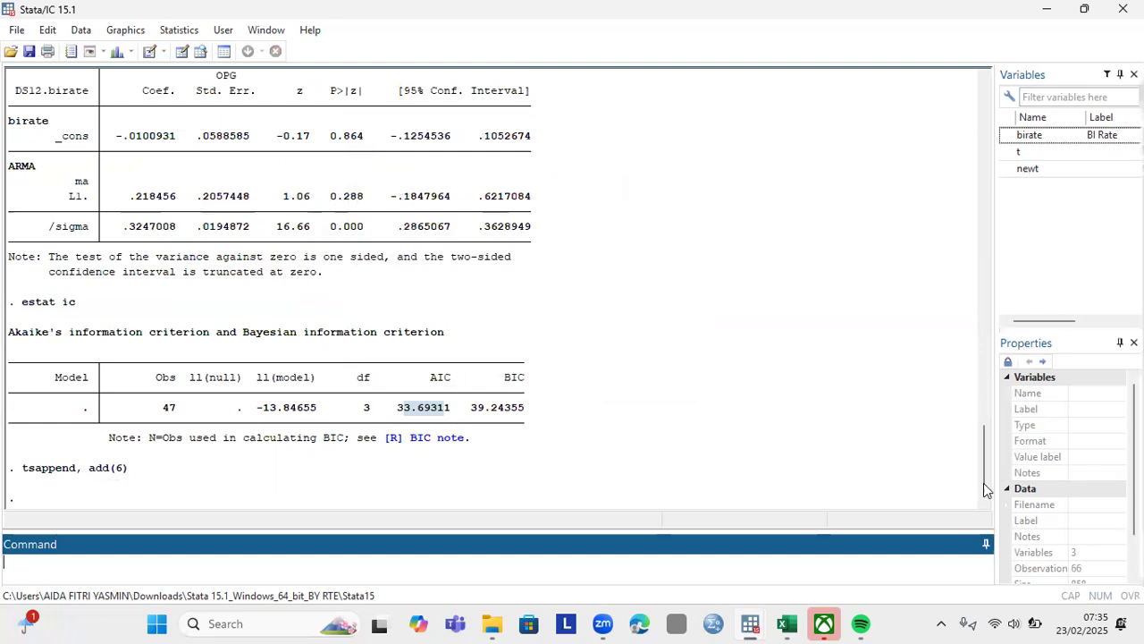
# Look up the earlier ARIMA(1,1,2) command and re-estimate the model with "arima birate, arima (1,1,2) sarima (0,1,0,12)".
pyautogui.moveTo(990, 491); pyautogui.dragTo(974, 261)
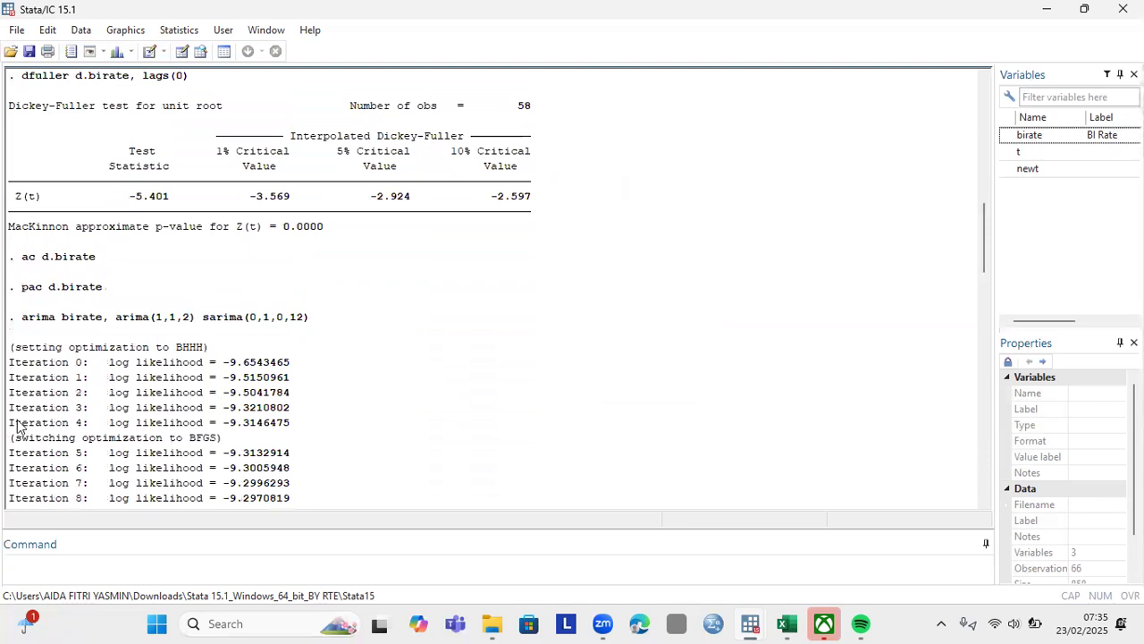
pyautogui.moveTo(21, 324); pyautogui.dragTo(302, 334)
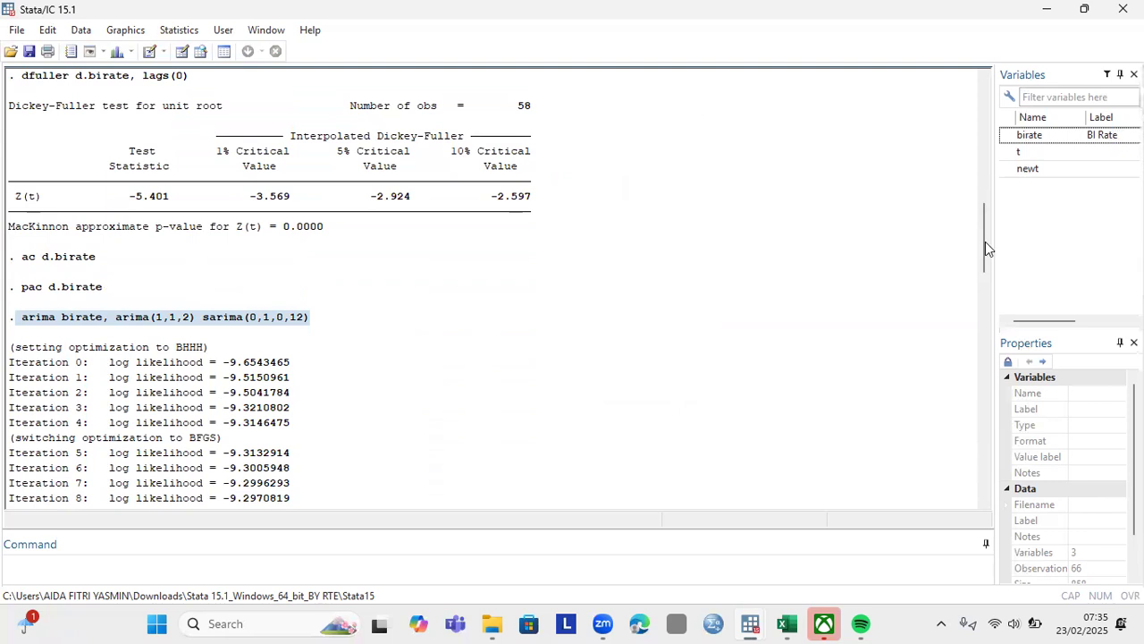
pyautogui.moveTo(984, 245); pyautogui.dragTo(986, 497)
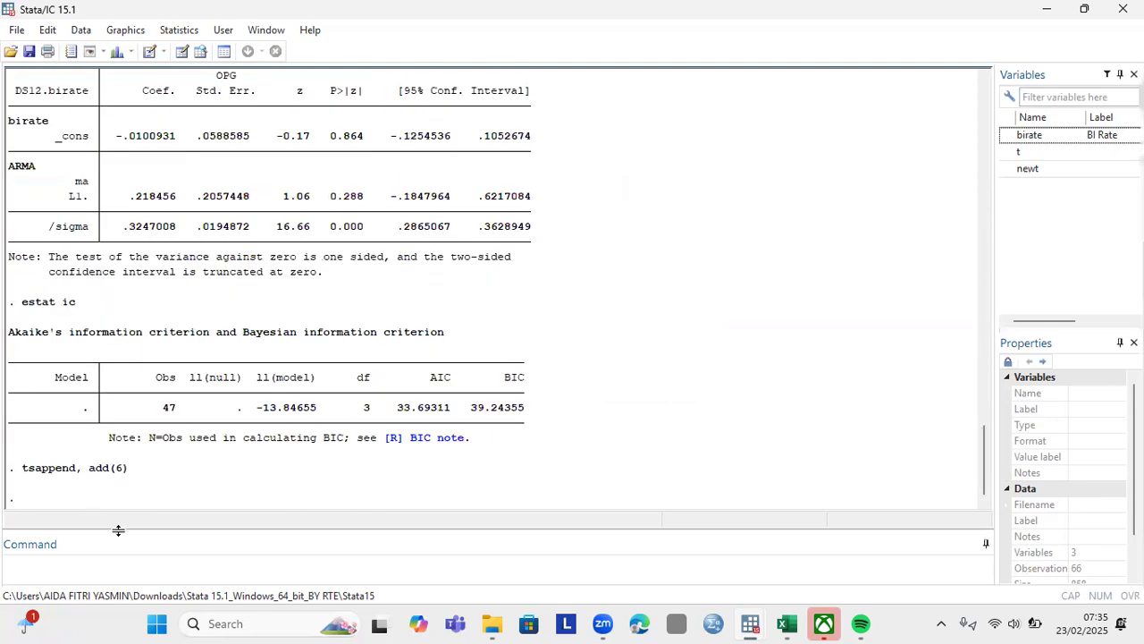
pyautogui.click(116, 577)
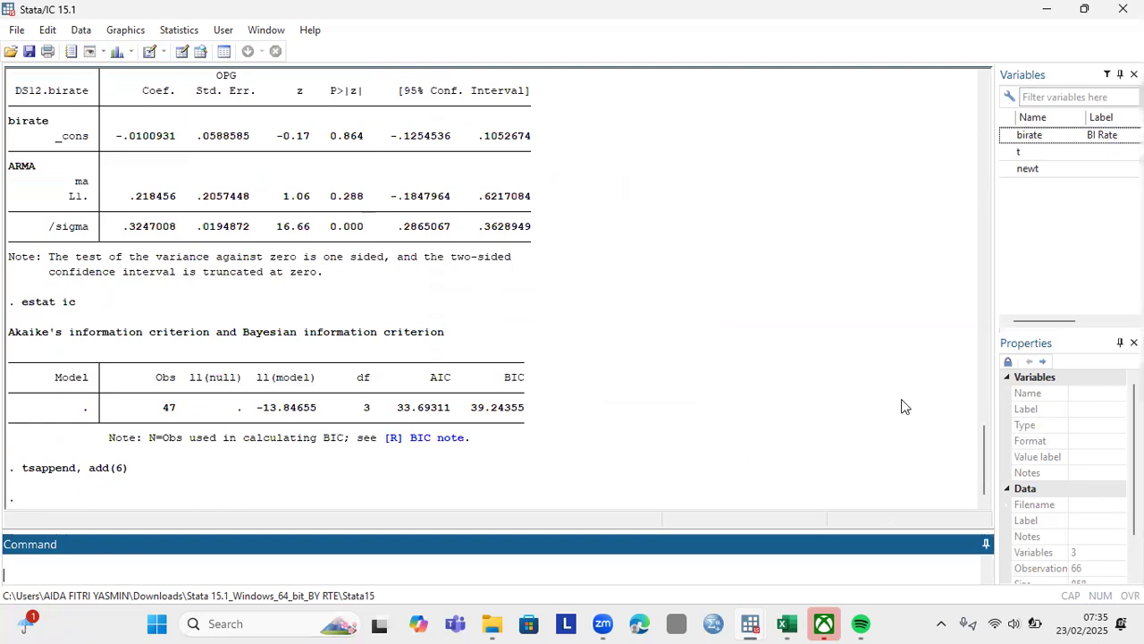
pyautogui.moveTo(987, 458); pyautogui.dragTo(958, 245)
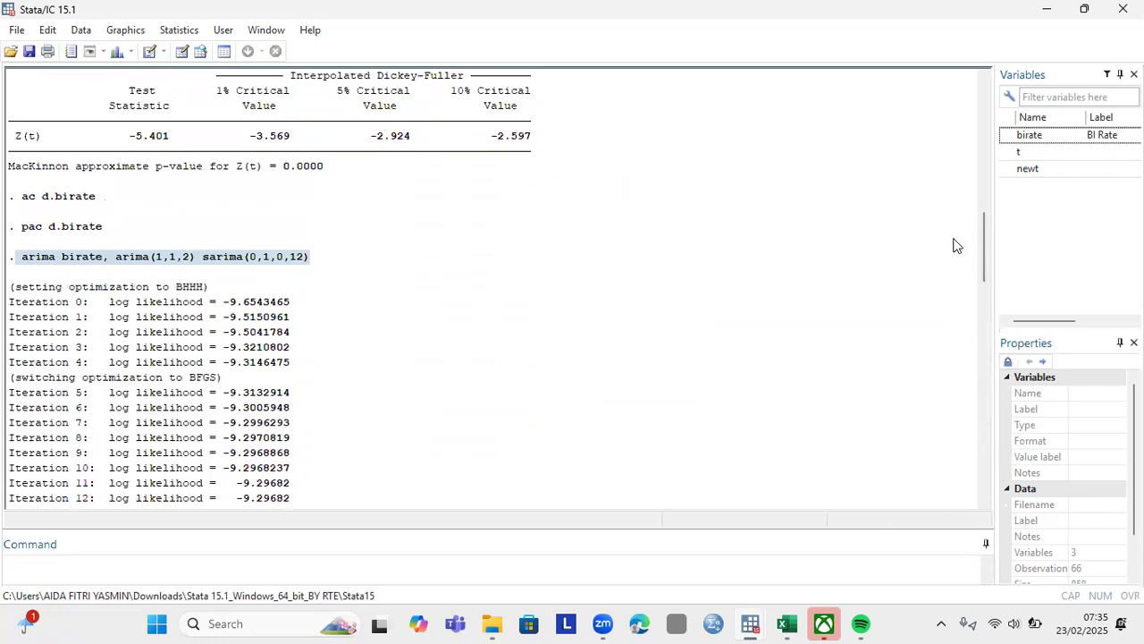
pyautogui.click(332, 246)
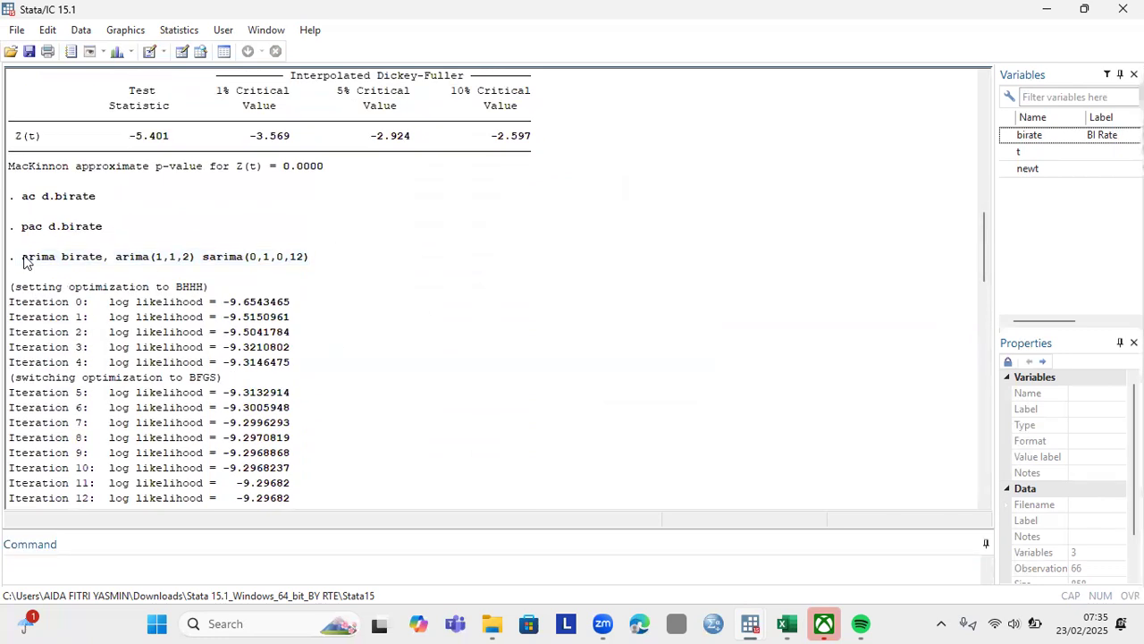
pyautogui.moveTo(27, 261); pyautogui.dragTo(318, 277)
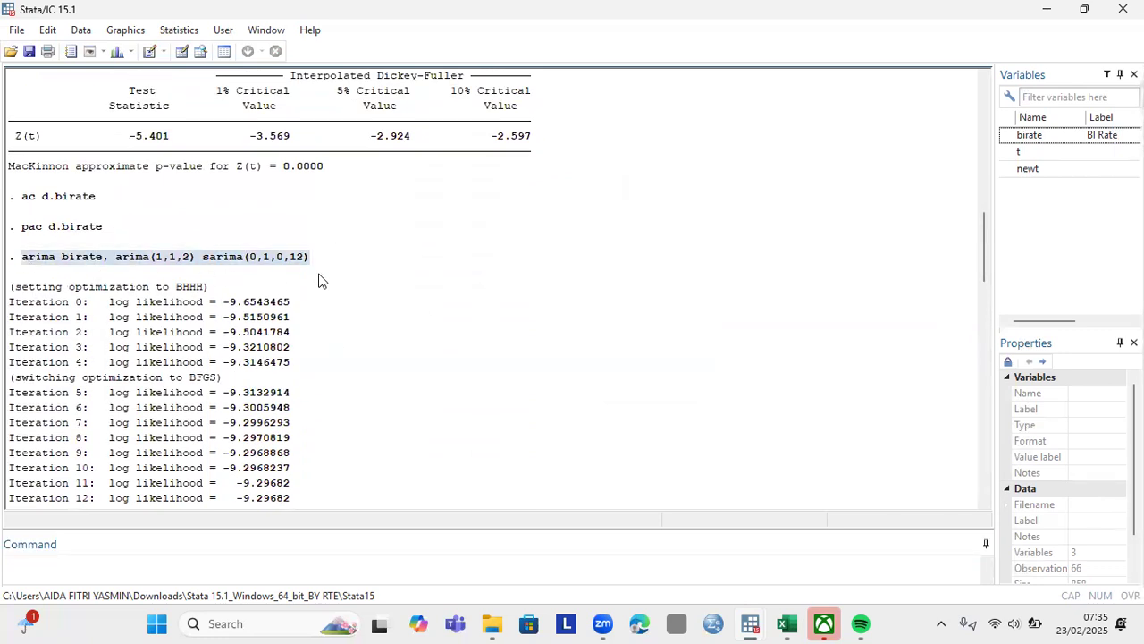
pyautogui.click(46, 561)
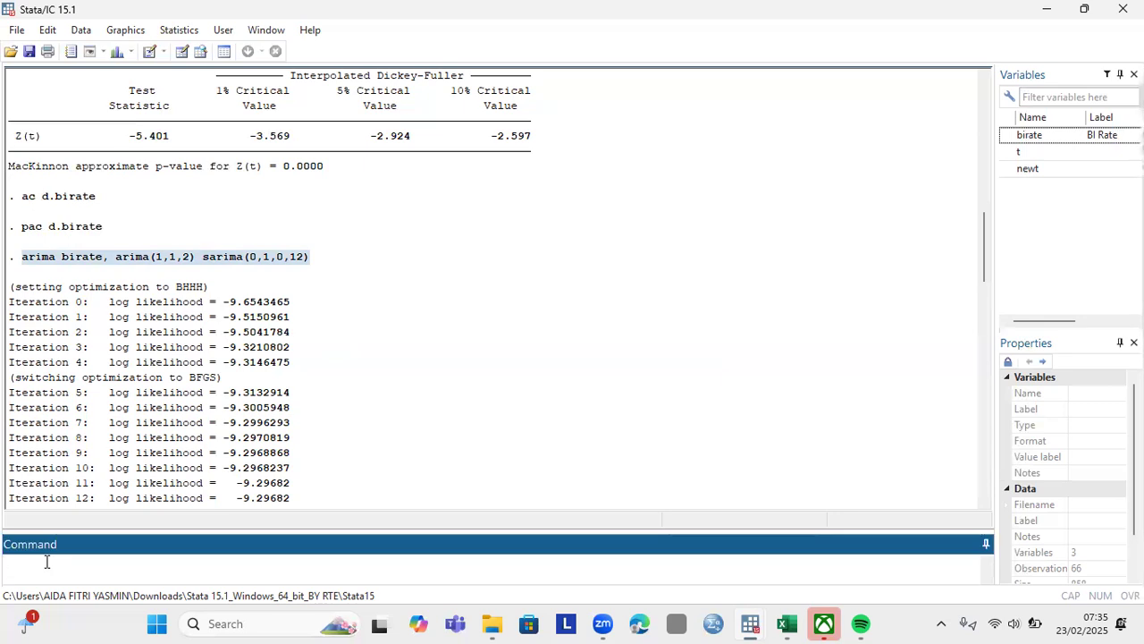
pyautogui.write('arima birate, arima (1,1,')
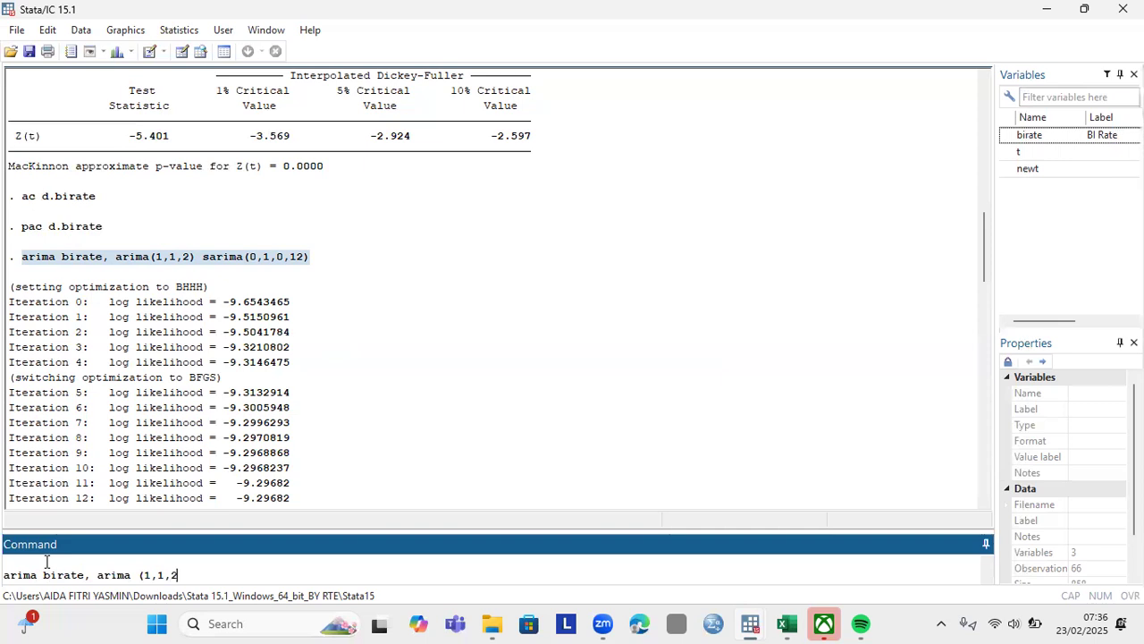
pyautogui.write('2) sarima (0,1,0,12')
pyautogui.press('Return')
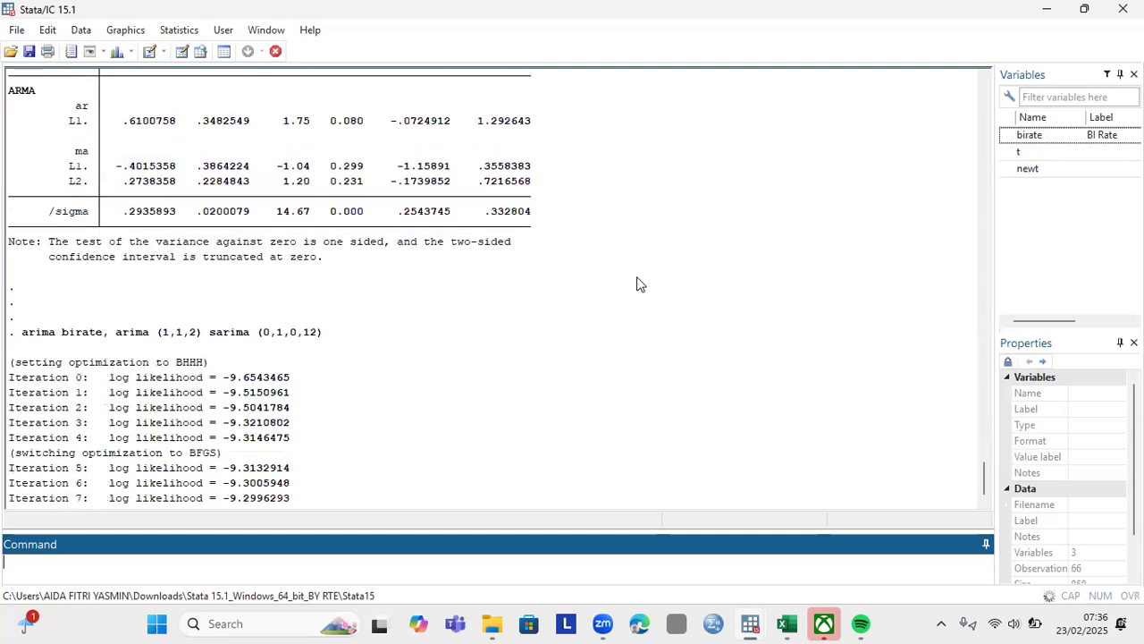
pyautogui.click(987, 492)
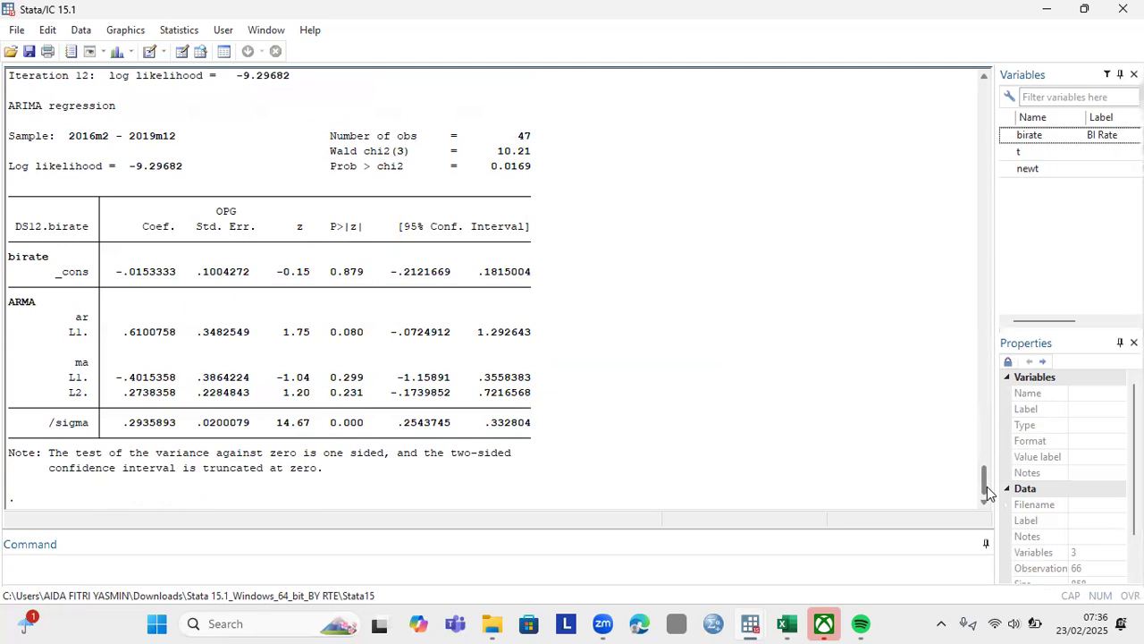
# Try to generate the forecast variable with "predict fcbirate, y dynamic(tm(2020m6)".
pyautogui.click(636, 573)
pyautogui.write('predi')
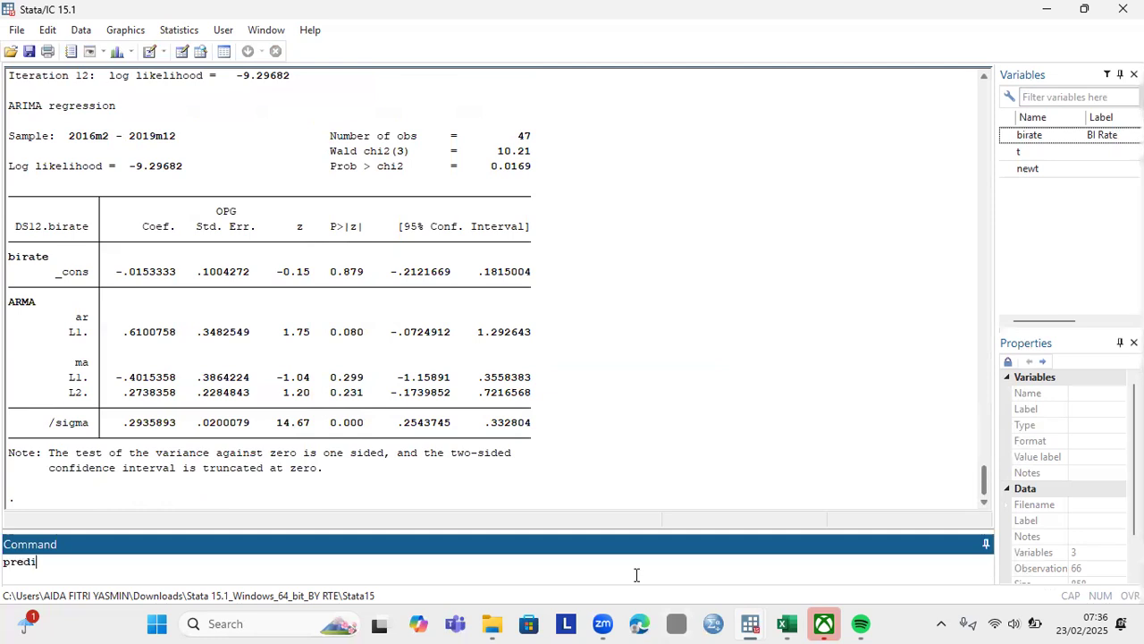
pyautogui.write('ct')
pyautogui.write('fcbirate,')
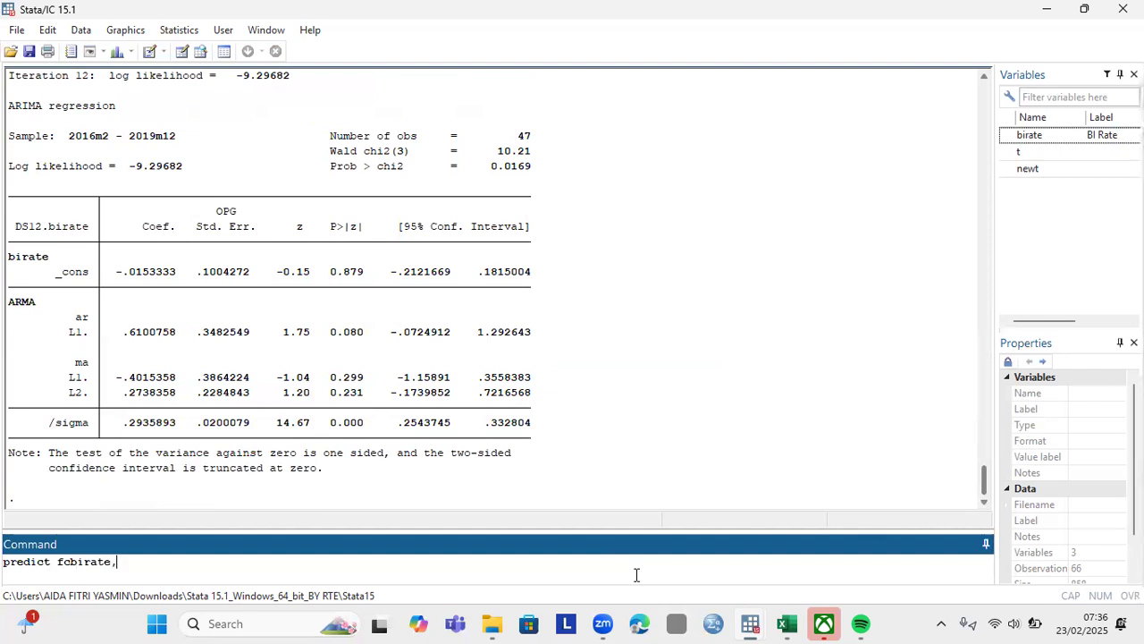
pyautogui.write('t')
pyautogui.write(' dynami')
pyautogui.write('m')
pyautogui.write('2020m6')
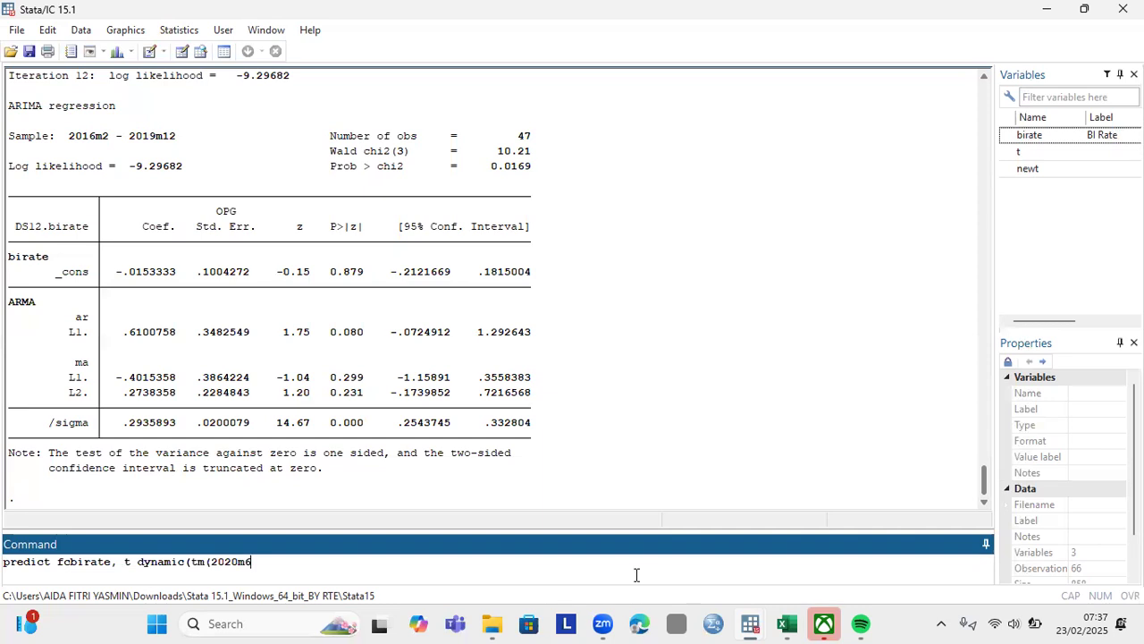
pyautogui.write(')')
pyautogui.click(132, 561)
pyautogui.press('BackSpace')
pyautogui.write('y')
pyautogui.press('Return')
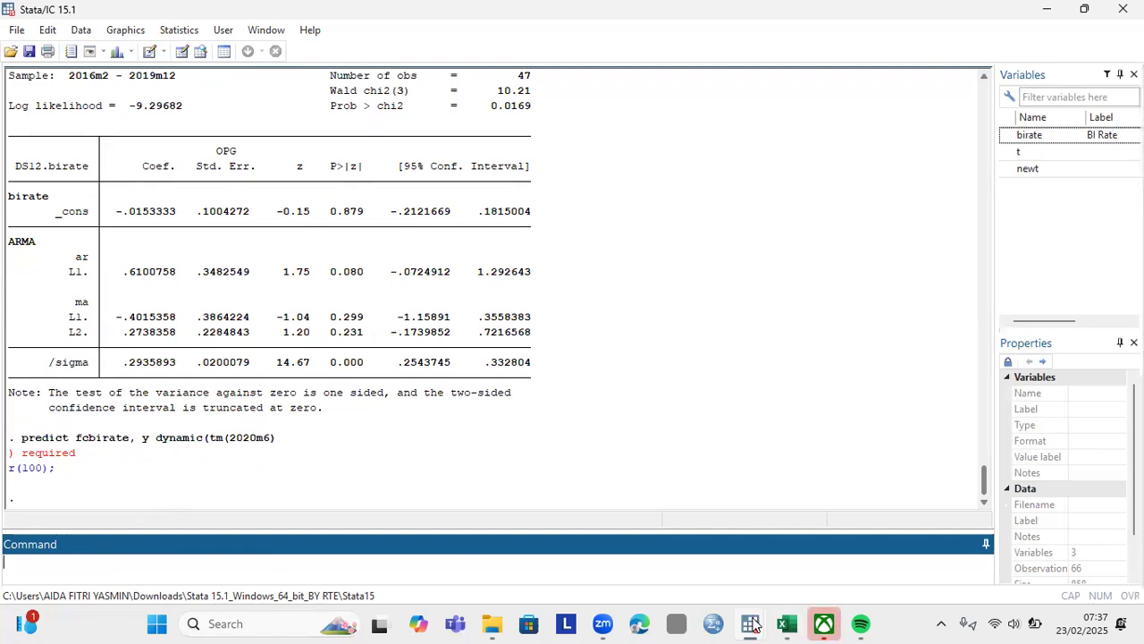
# Review the dataset and the earlier results around the tsappend command and the re-estimated ARIMA(1,1,2) model.
pyautogui.moveTo(760, 624)
pyautogui.click(803, 554)
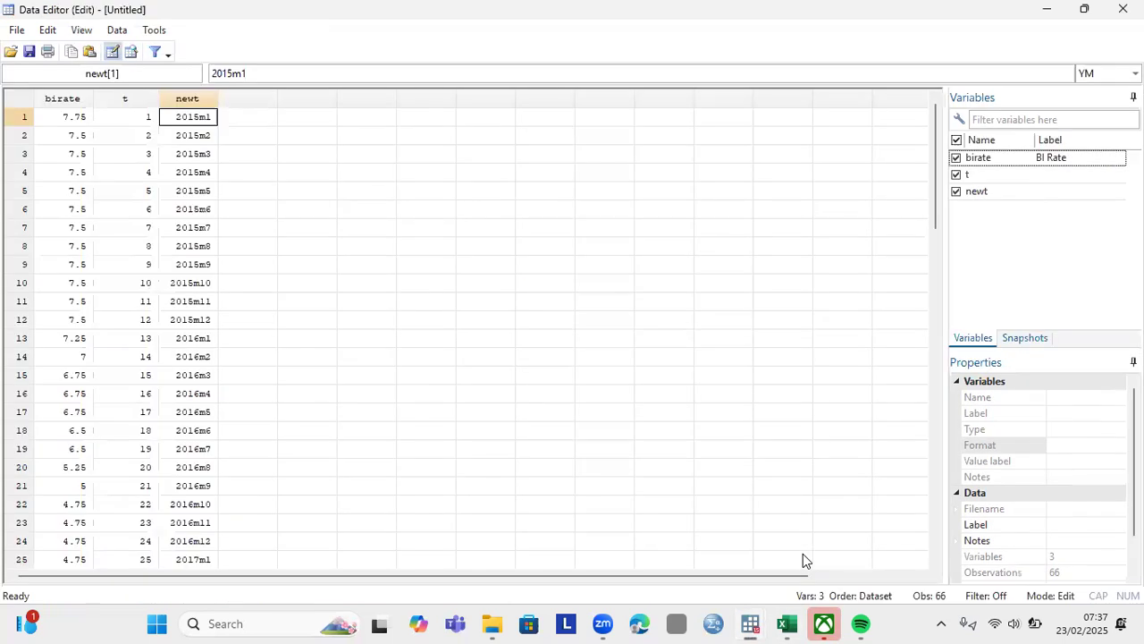
pyautogui.moveTo(750, 624)
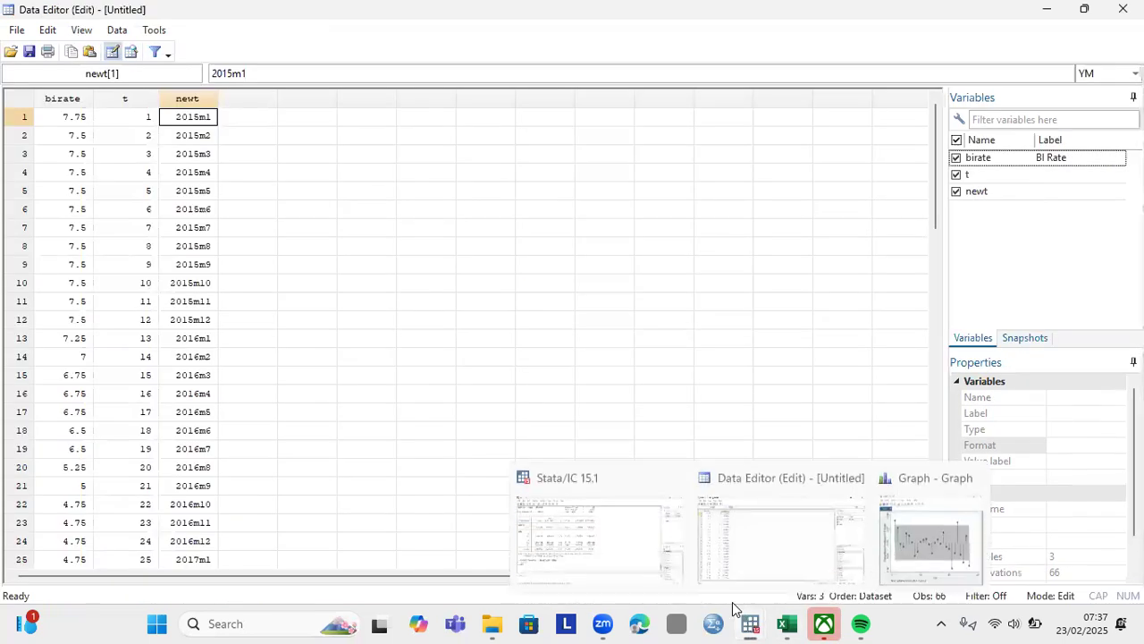
pyautogui.click(640, 548)
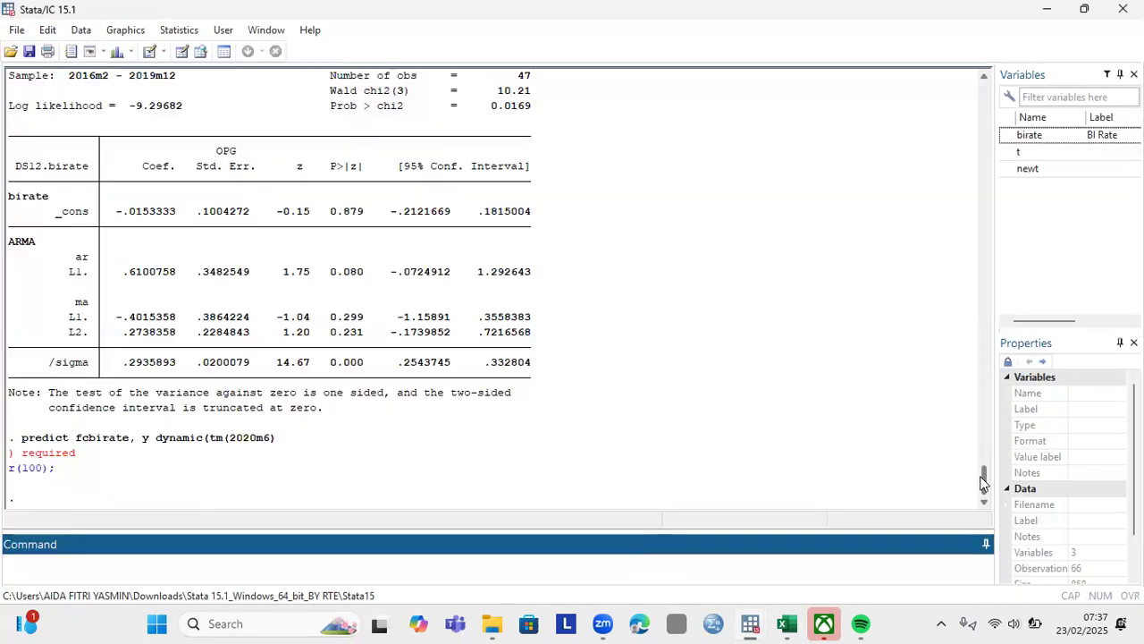
pyautogui.scroll(9, 964, 347)
pyautogui.scroll(7, 964, 347)
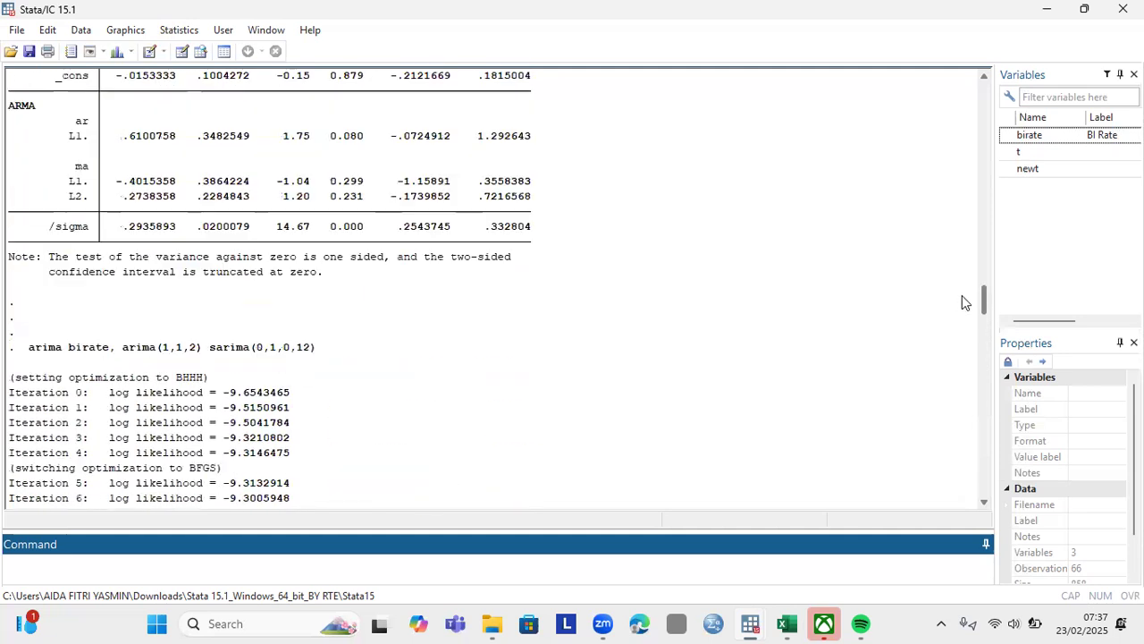
pyautogui.scroll(-4, 964, 250)
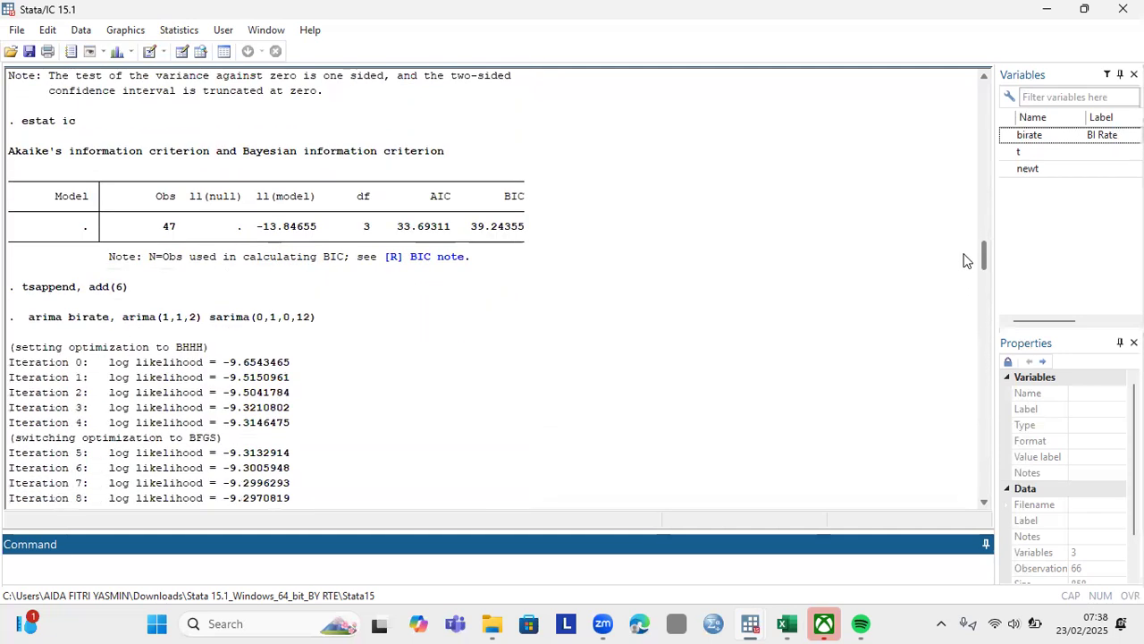
pyautogui.scroll(-1, 964, 261)
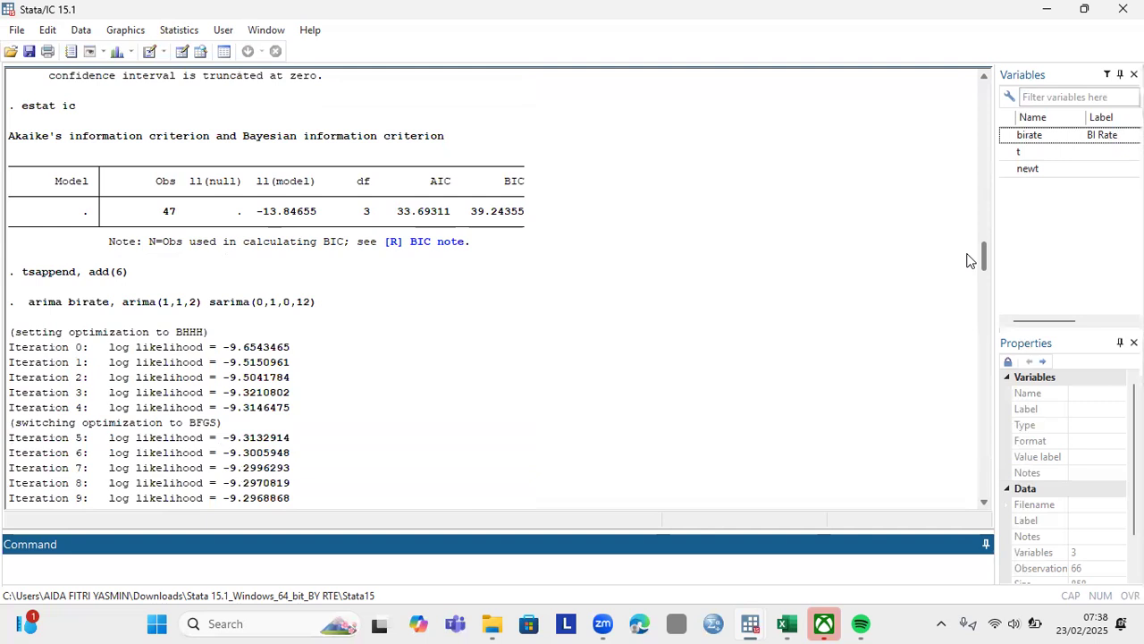
pyautogui.click(971, 261)
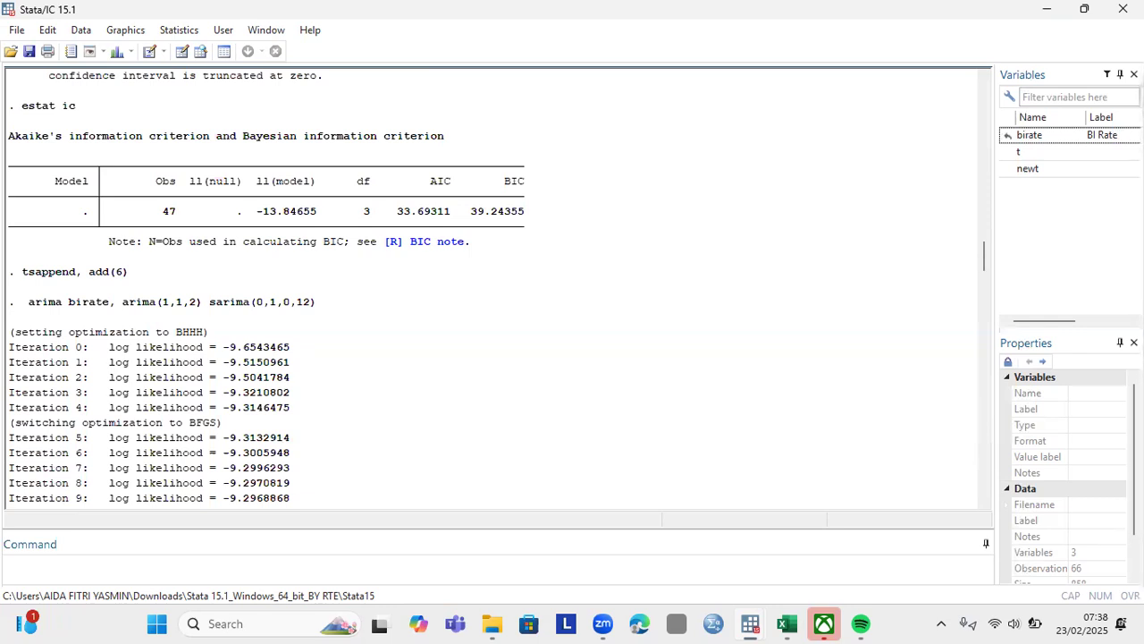
pyautogui.moveTo(982, 261); pyautogui.dragTo(972, 602)
pyautogui.moveTo(987, 264); pyautogui.dragTo(957, 527)
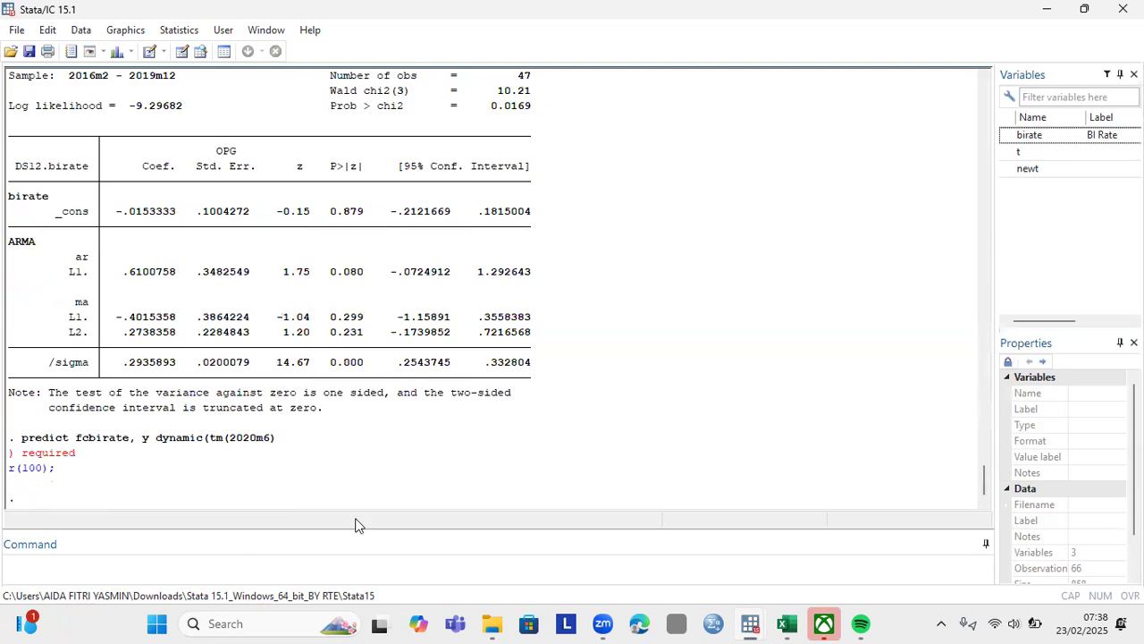
# Check the appended months at the end of the dataset in the Data Editor.
pyautogui.moveTo(789, 623)
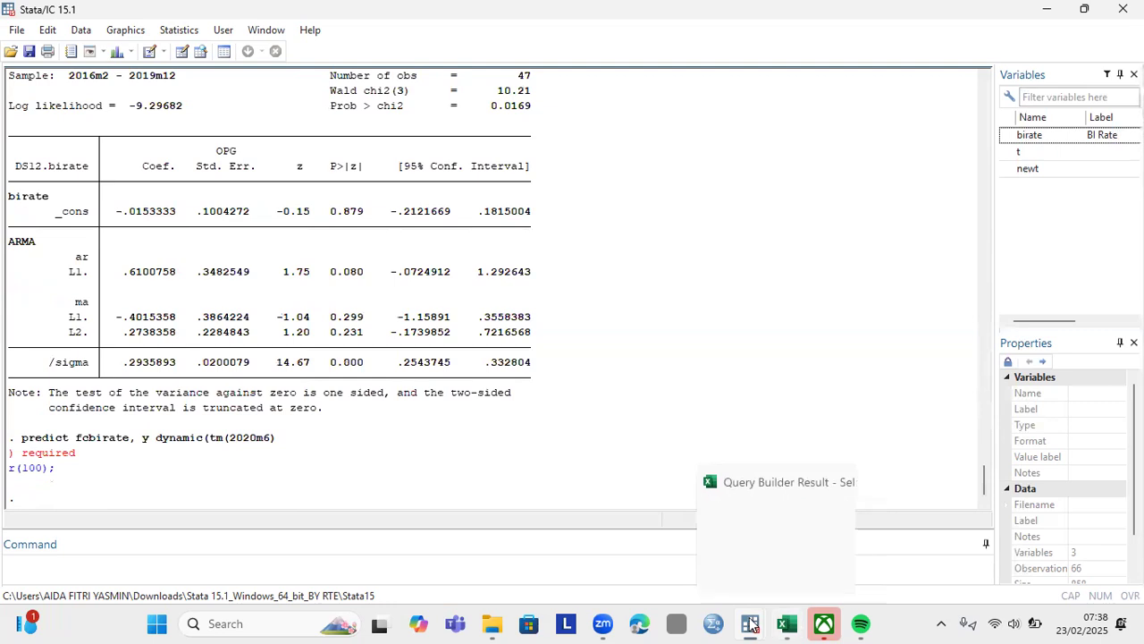
pyautogui.click(778, 555)
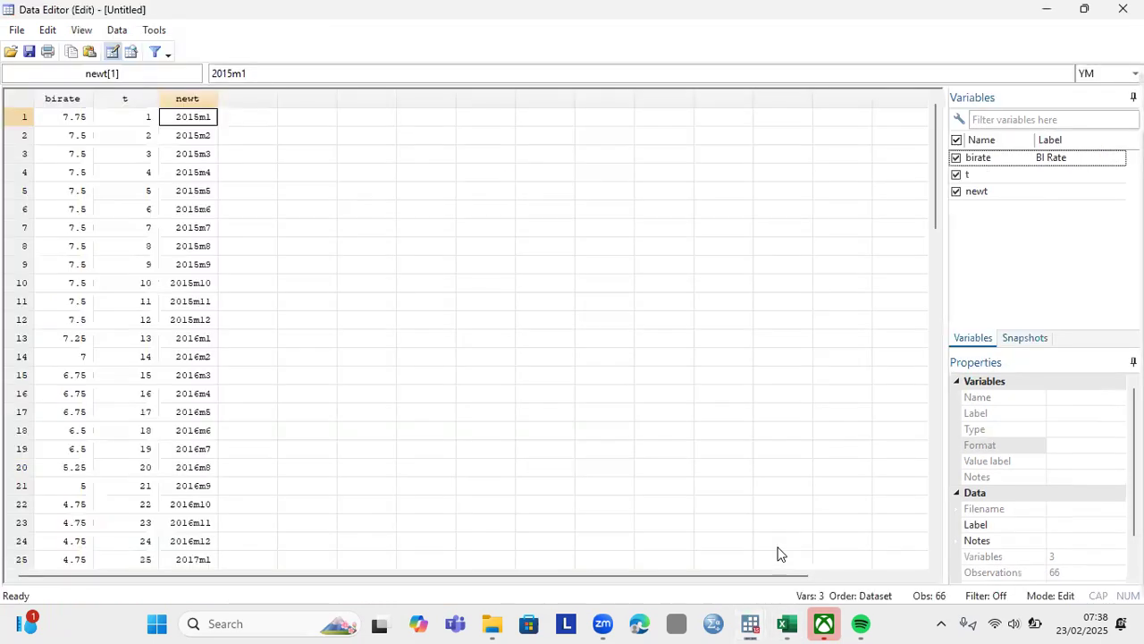
pyautogui.moveTo(934, 209); pyautogui.dragTo(930, 442)
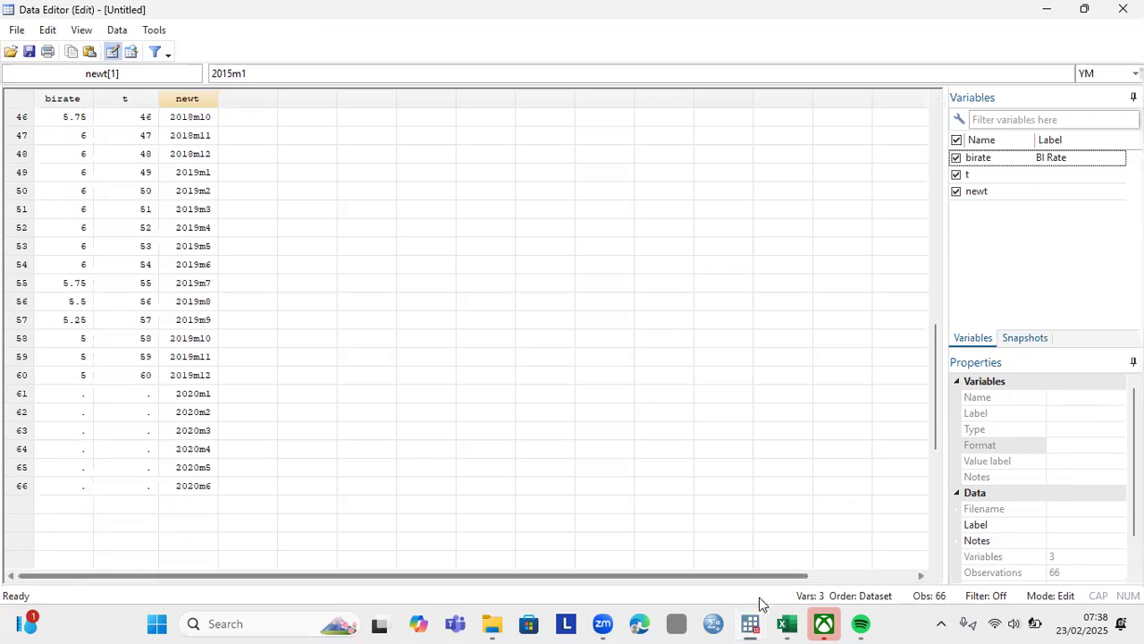
pyautogui.moveTo(753, 622)
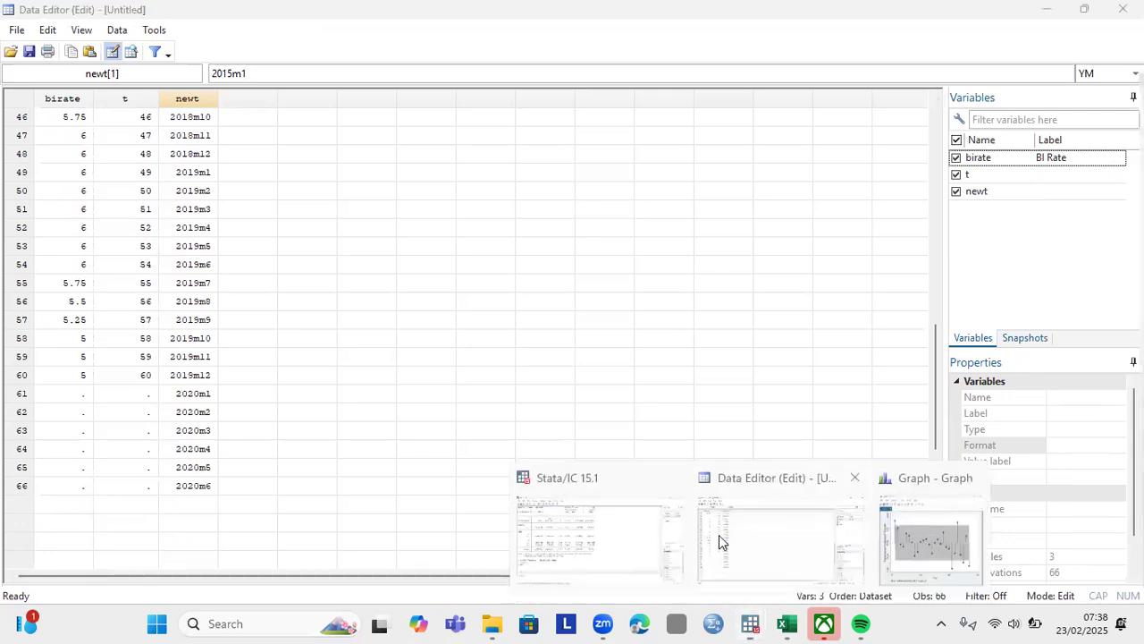
pyautogui.click(719, 535)
# Generate the dynamic forecast of the BI Rate by running "predict fcbirate, y dynamic (tm(2020m6))".
pyautogui.moveTo(751, 624)
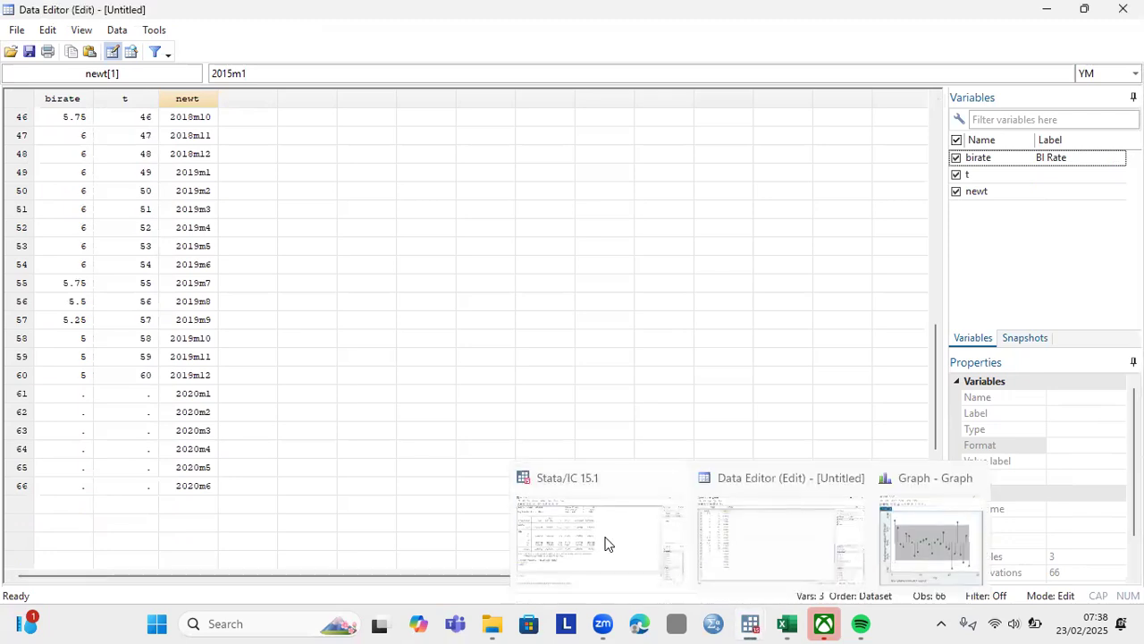
pyautogui.click(600, 534)
pyautogui.write('predict')
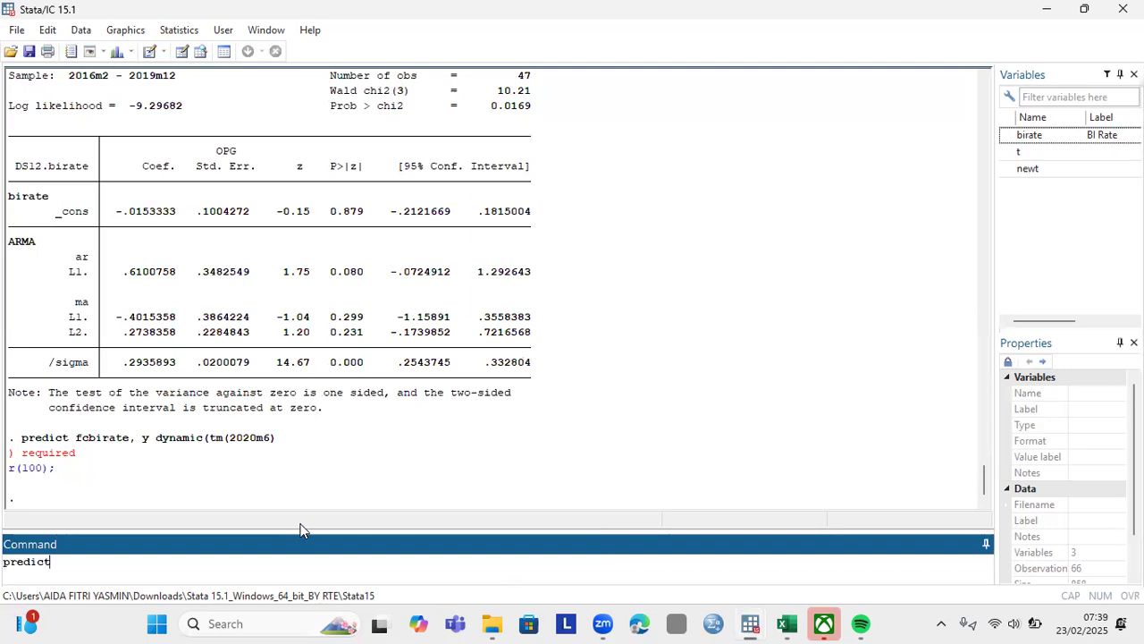
pyautogui.write(' fg')
pyautogui.write('cbirat')
pyautogui.write('e')
pyautogui.write(', y ')
pyautogui.write('dyn')
pyautogui.write('amic')
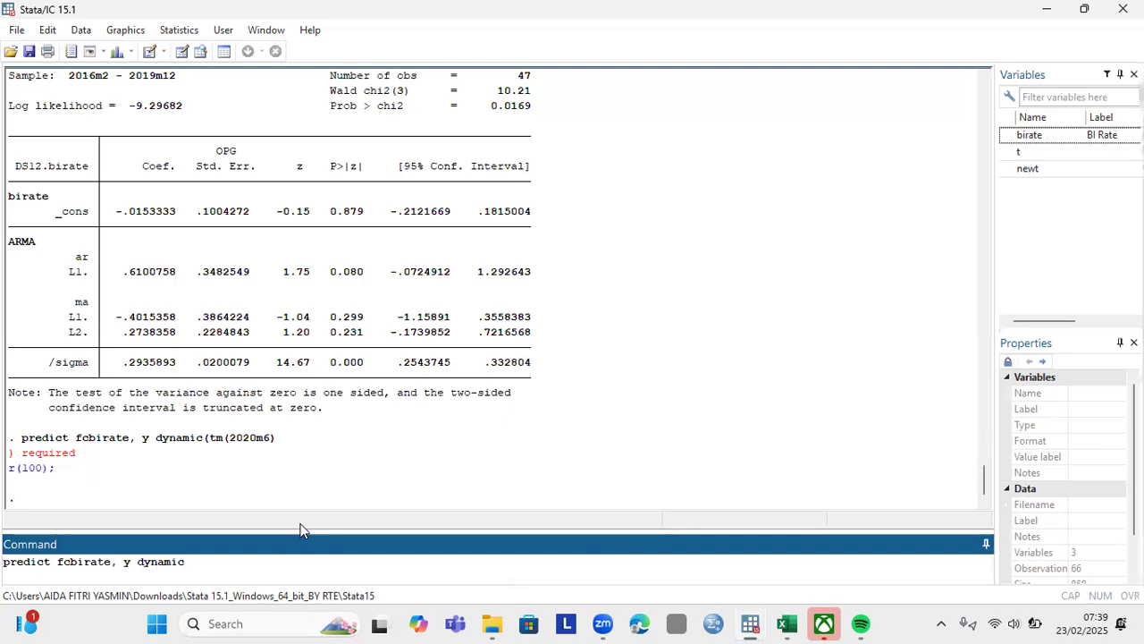
pyautogui.write(' (tm(202')
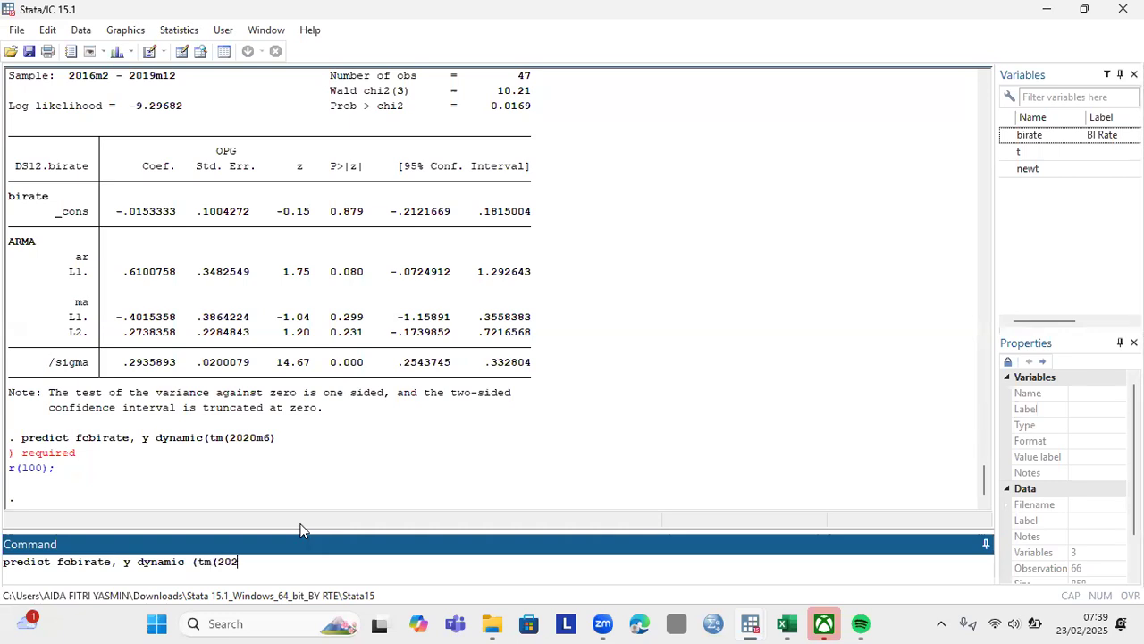
pyautogui.write('0m6)')
pyautogui.press('Return')
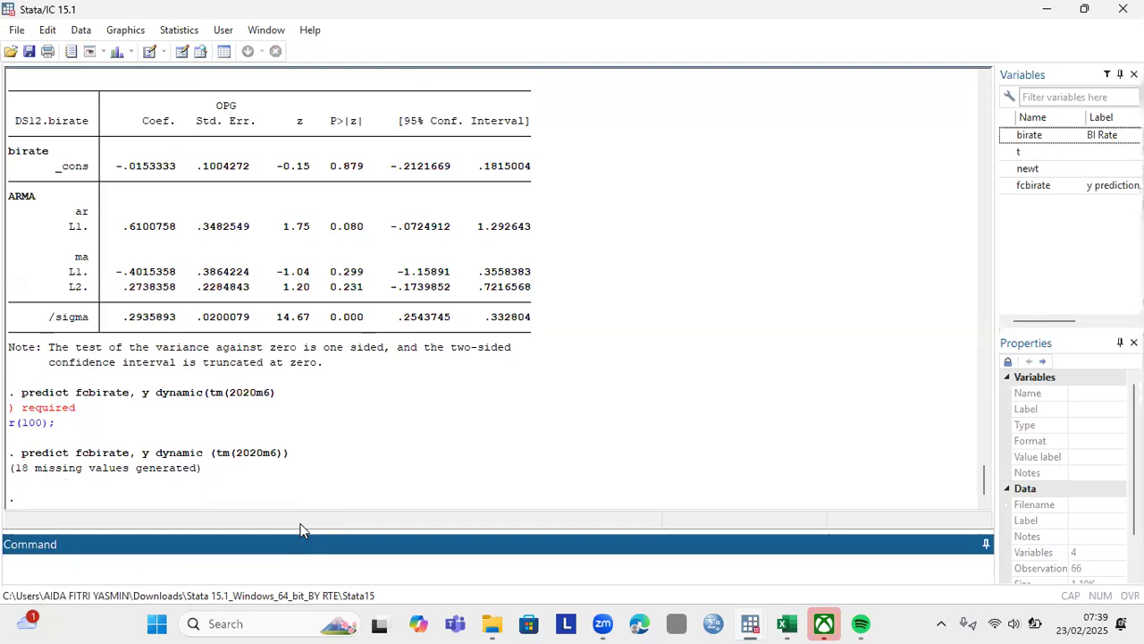
# Inspect the predicted fcbirate values alongside birate in the Data Editor.
pyautogui.moveTo(758, 624)
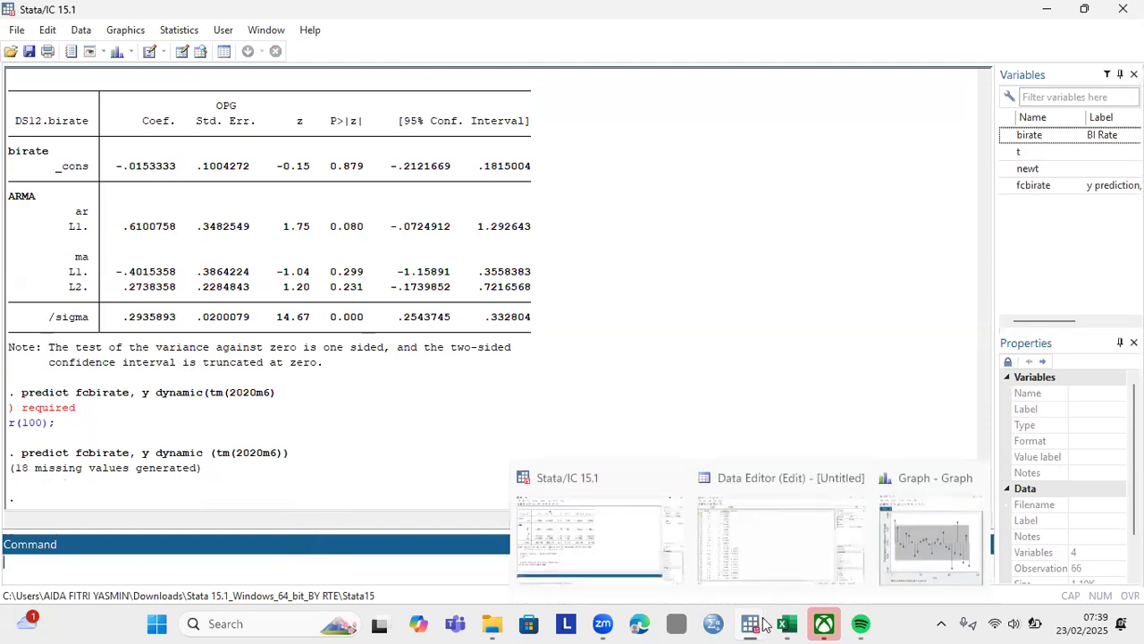
pyautogui.click(720, 548)
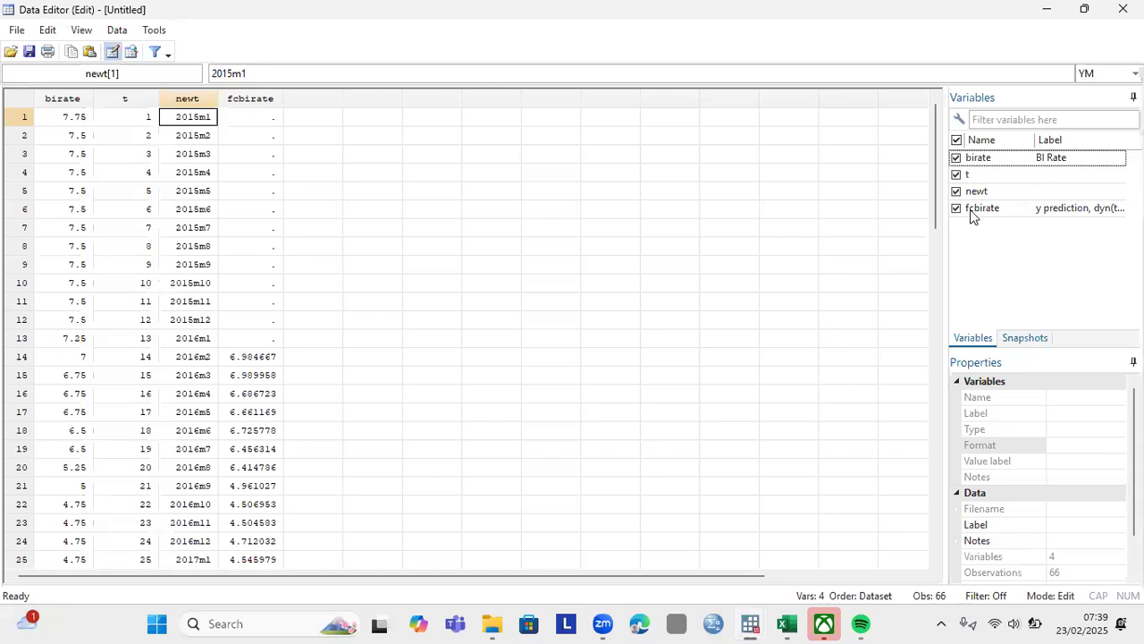
pyautogui.moveTo(932, 211); pyautogui.dragTo(862, 377)
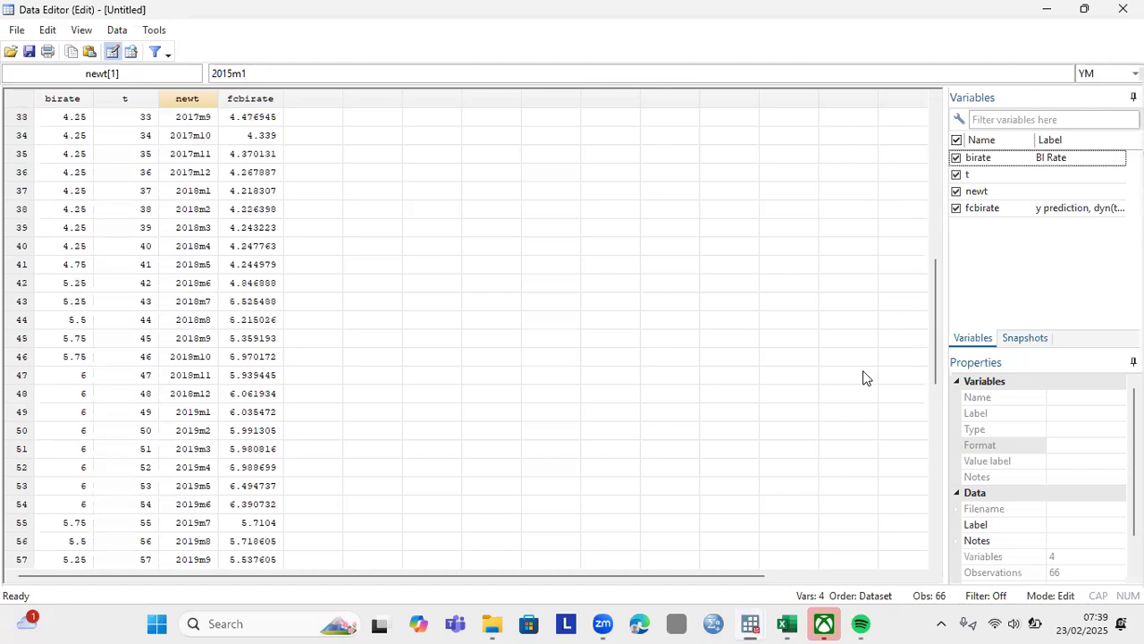
# Compare the predict command's output in the Results window with the fcbirate forecast values in the Data Editor.
pyautogui.moveTo(751, 623)
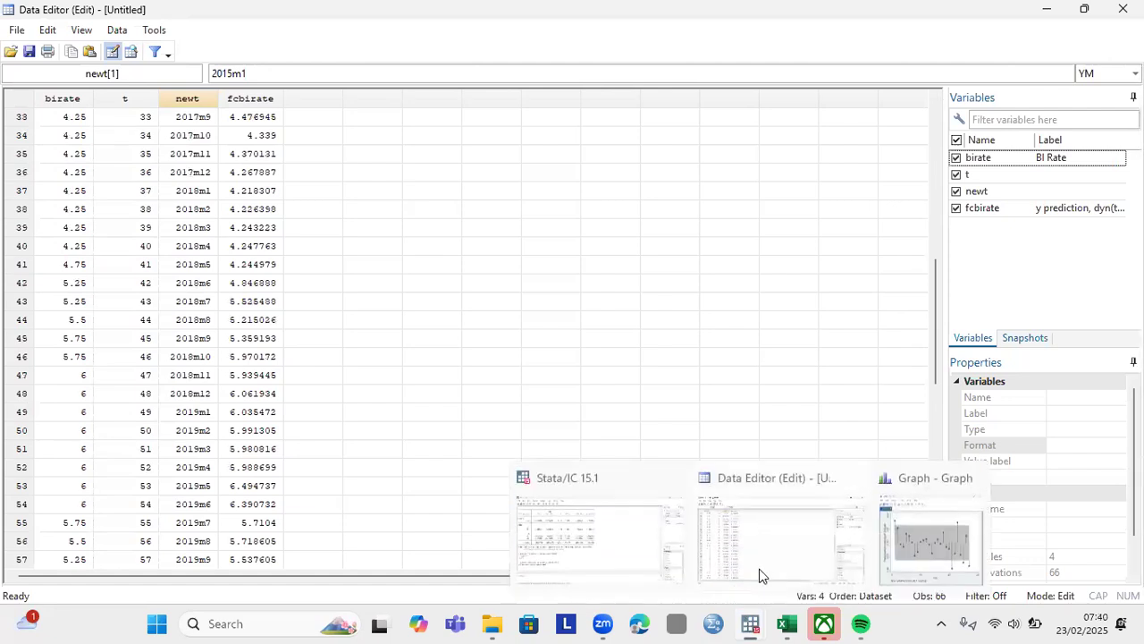
pyautogui.click(640, 547)
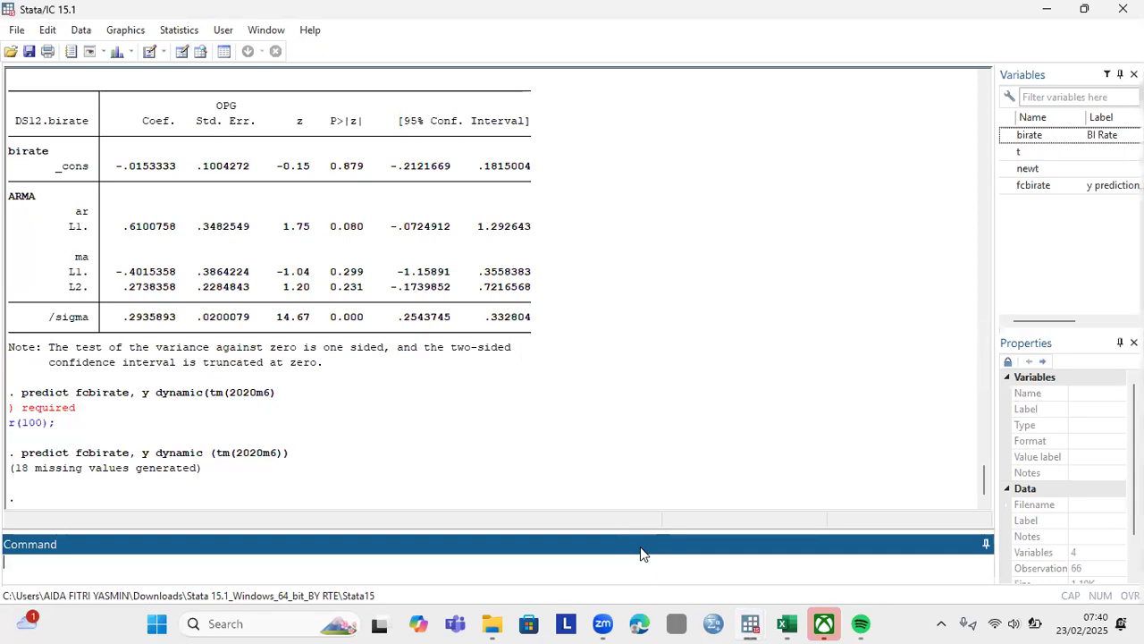
pyautogui.moveTo(754, 626)
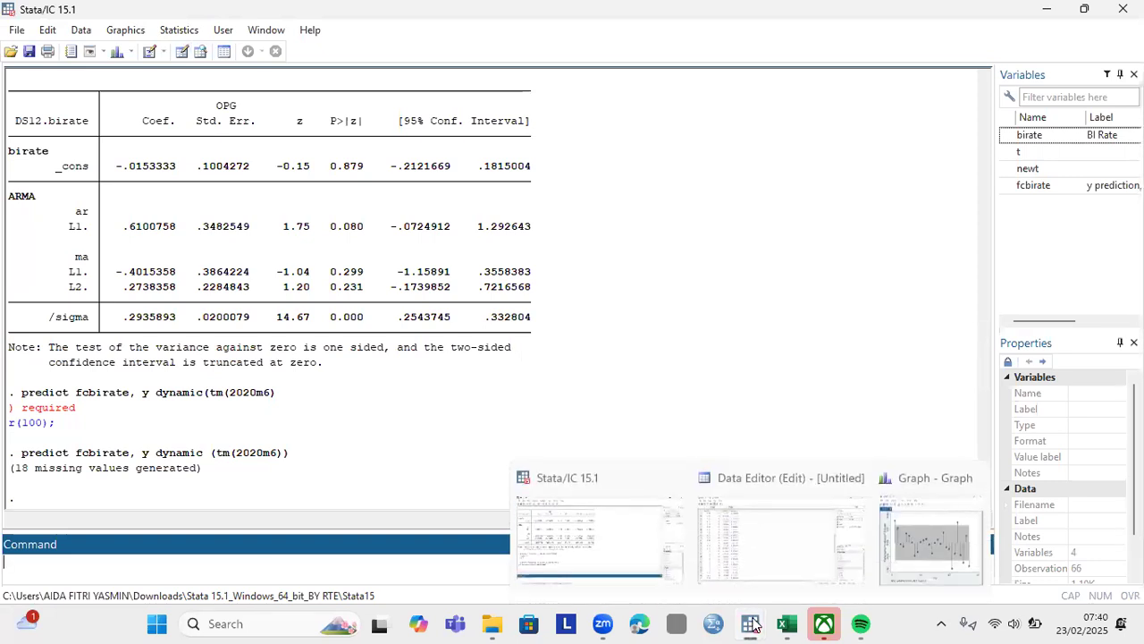
pyautogui.click(763, 554)
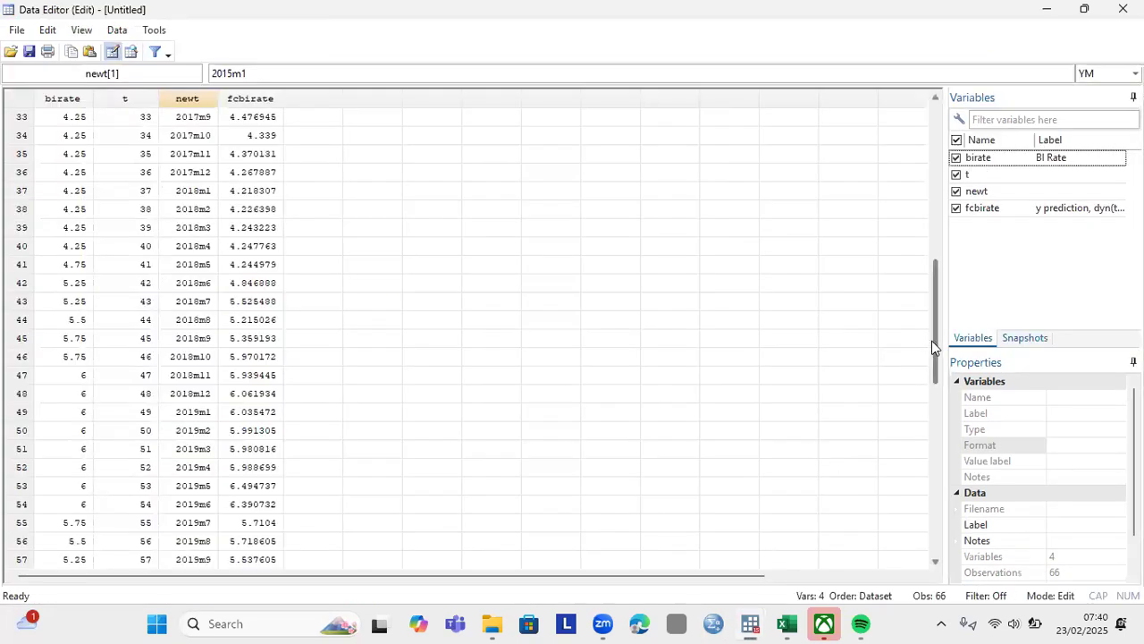
pyautogui.moveTo(754, 626)
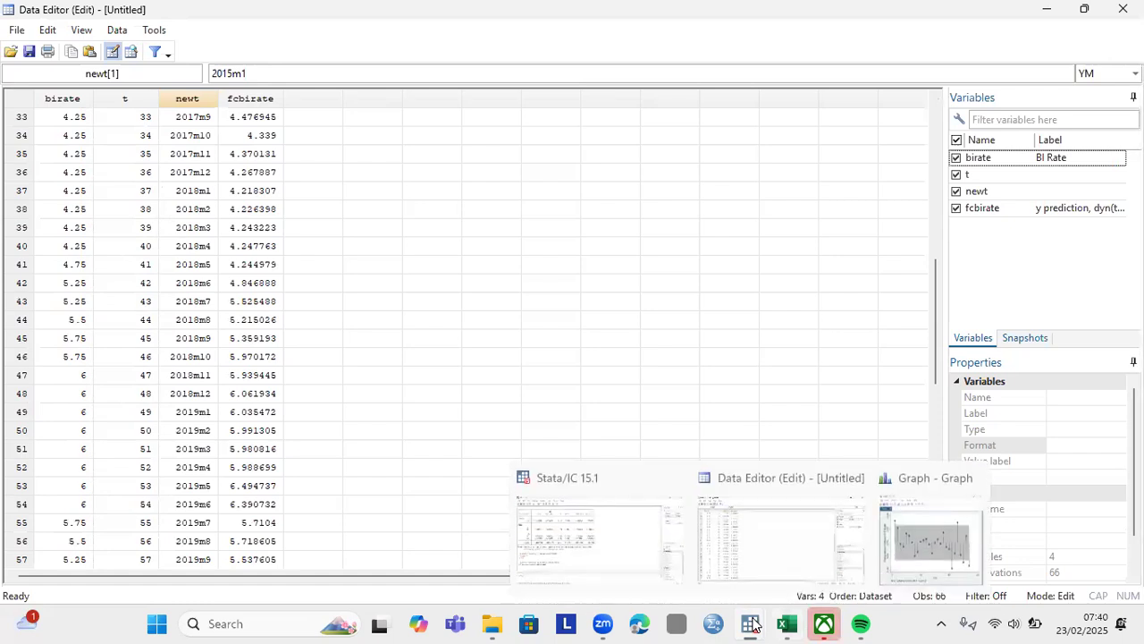
pyautogui.click(618, 541)
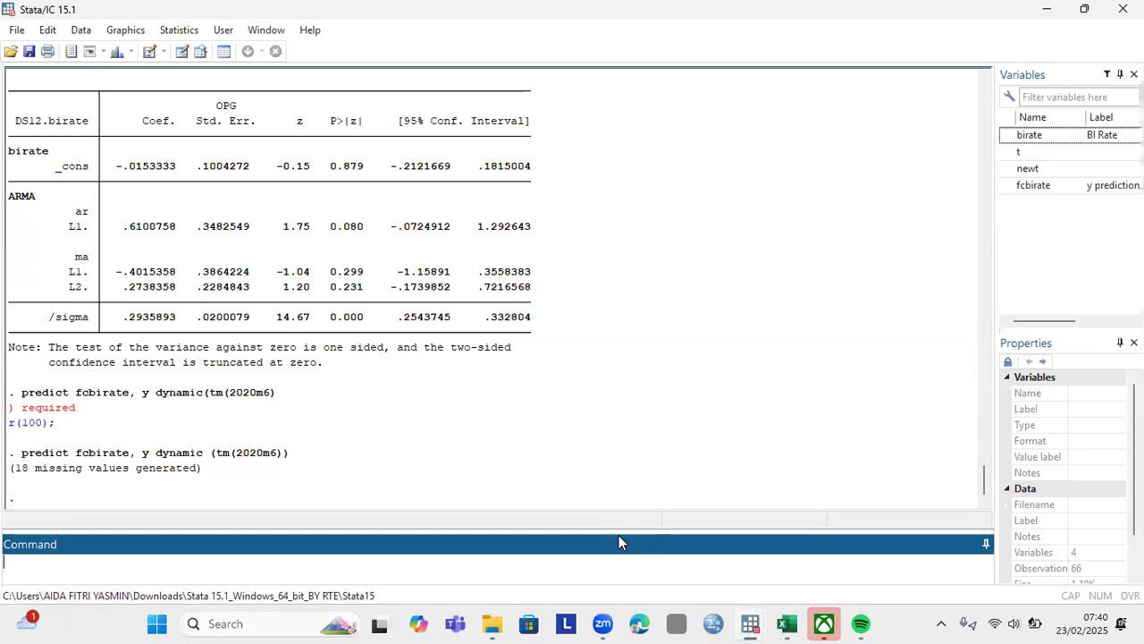
pyautogui.click(721, 25)
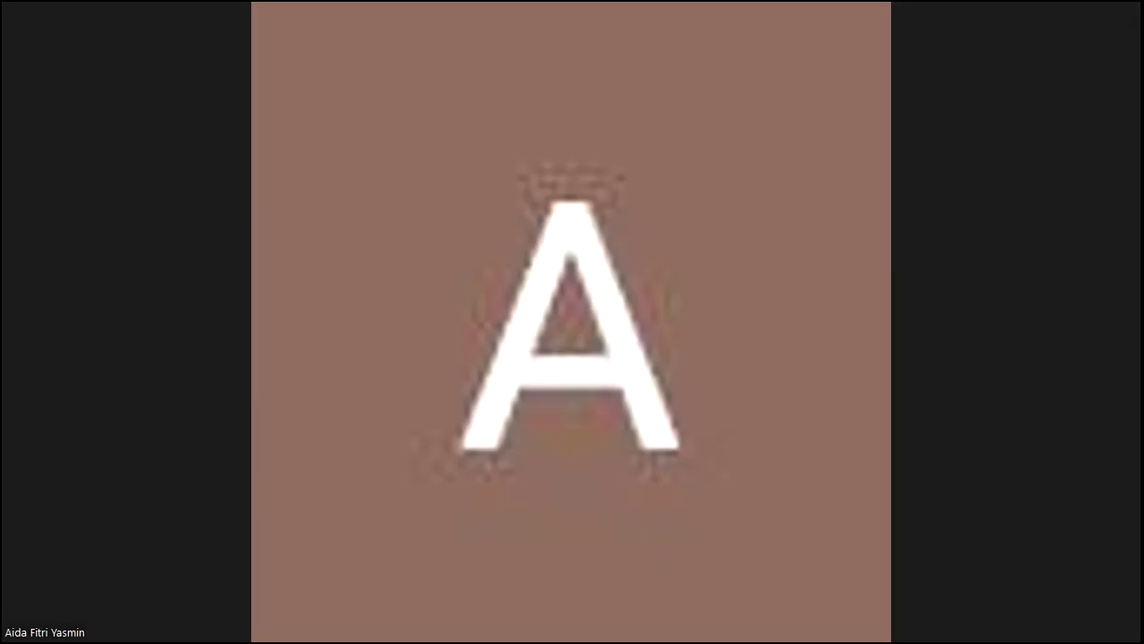